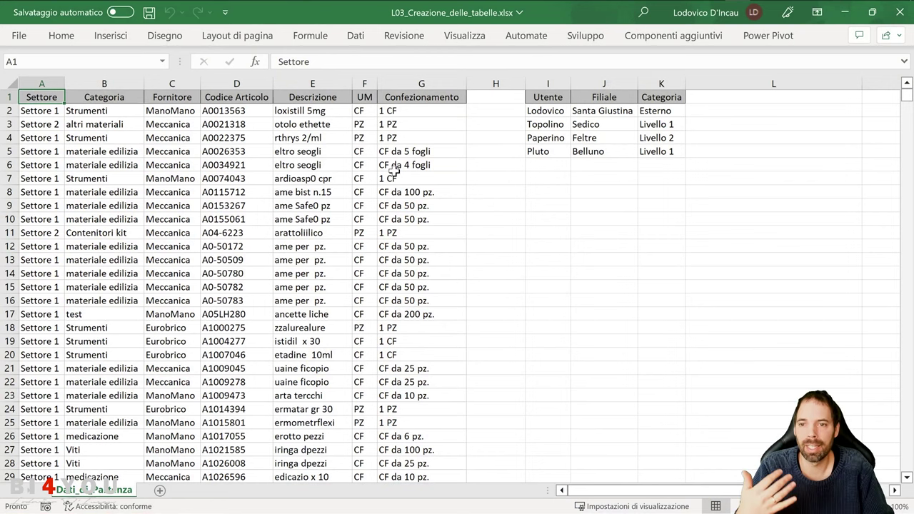
- Review the product data rows and the Utente, branch and category table in Excel
left_click(114, 120)
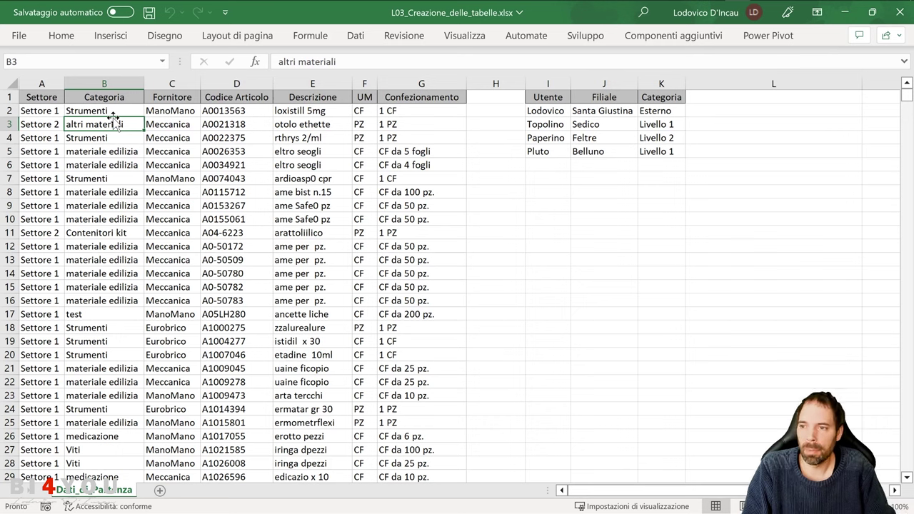
left_click_drag(46, 96, 405, 258)
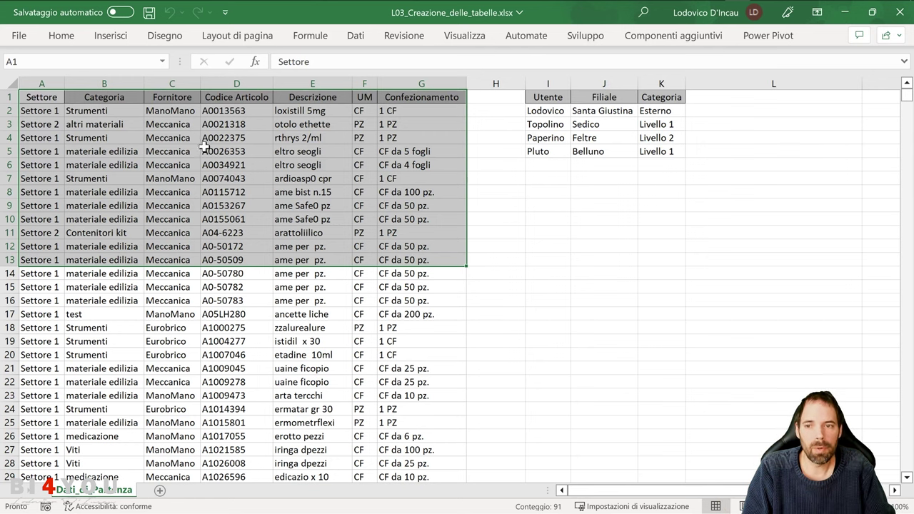
left_click_drag(43, 98, 421, 193)
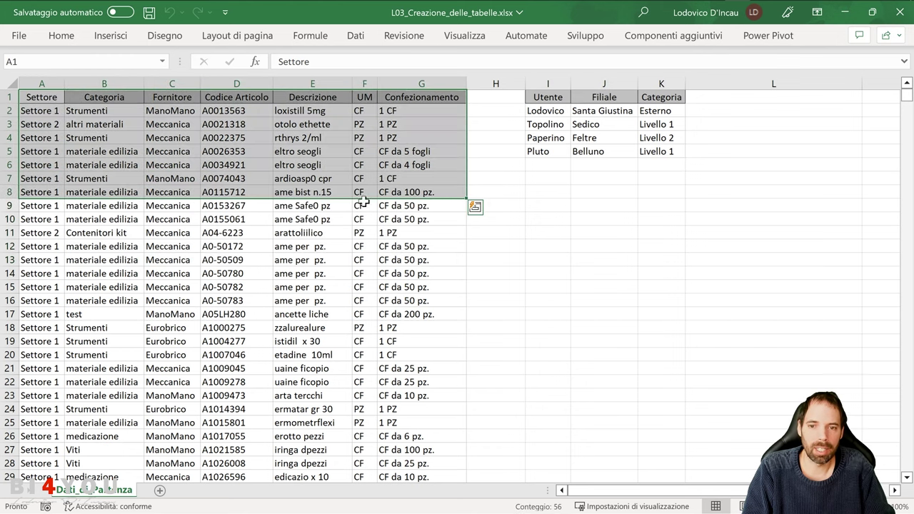
left_click(265, 150)
left_click_drag(550, 99, 646, 153)
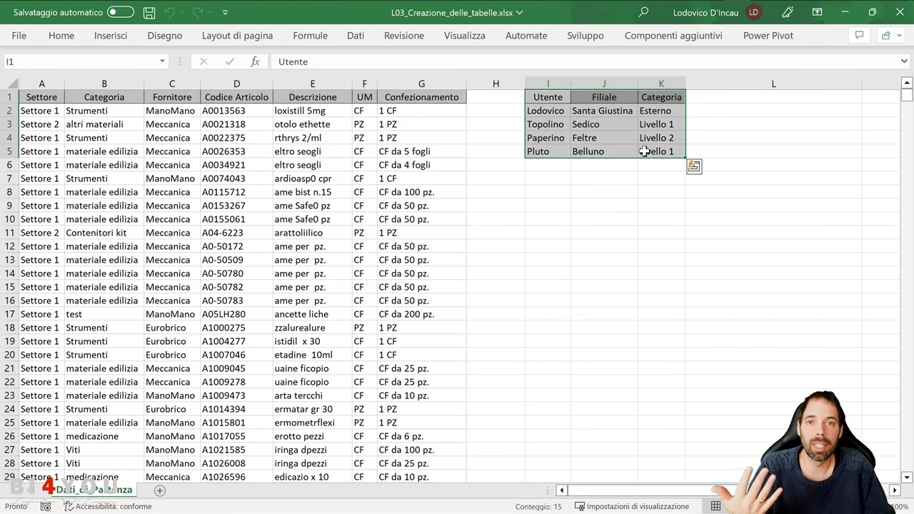
left_click(553, 98)
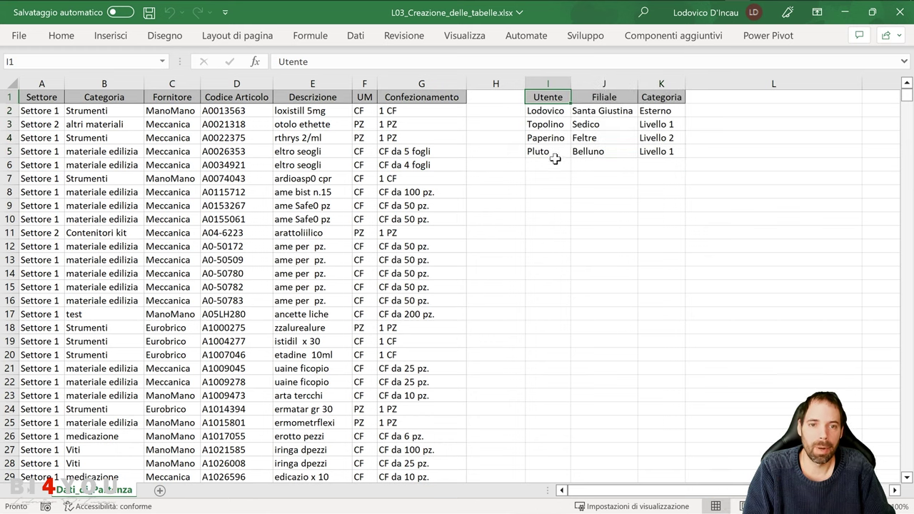
left_click_drag(548, 108, 548, 152)
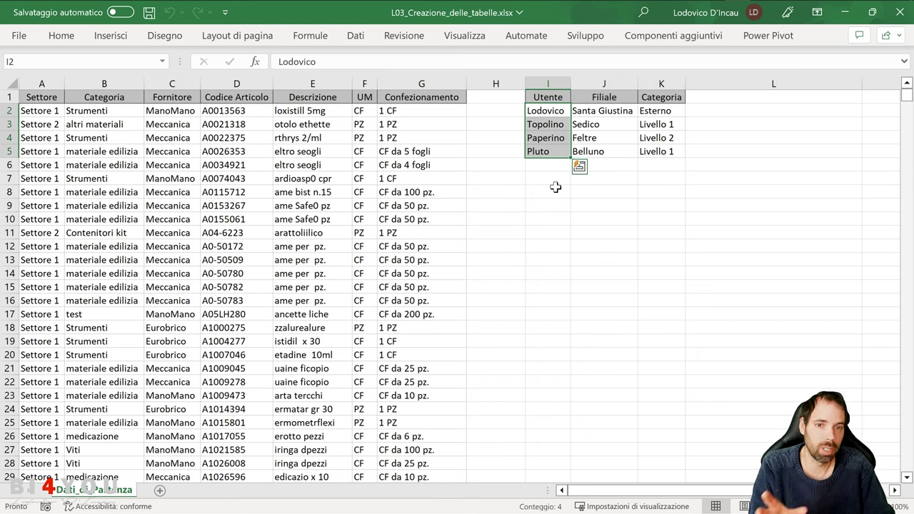
left_click_drag(604, 112, 607, 153)
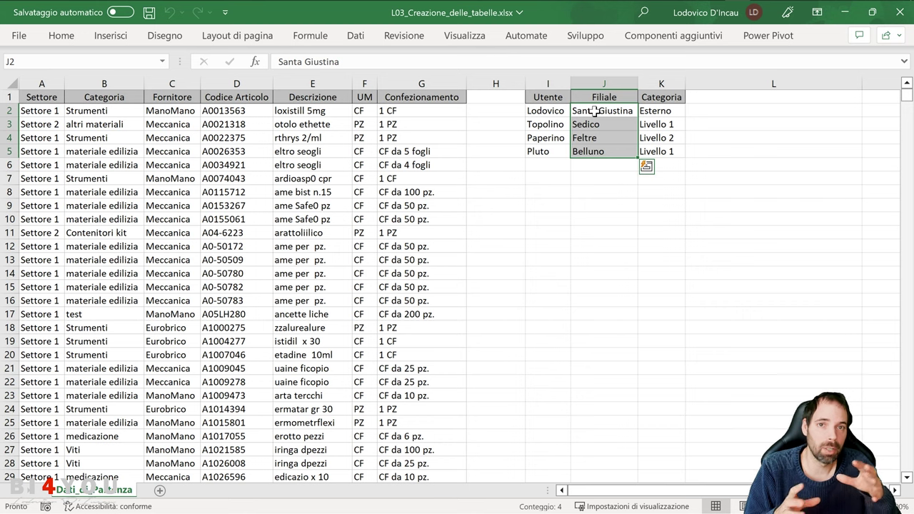
- Recheck the user, Santa Giustina branch and category values and the product table rows
left_click(554, 112)
left_click(586, 111)
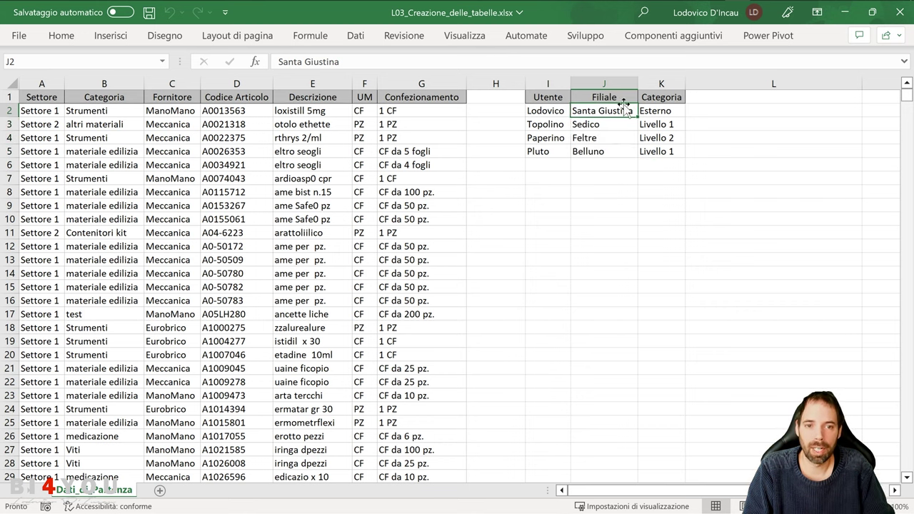
left_click_drag(666, 110, 665, 150)
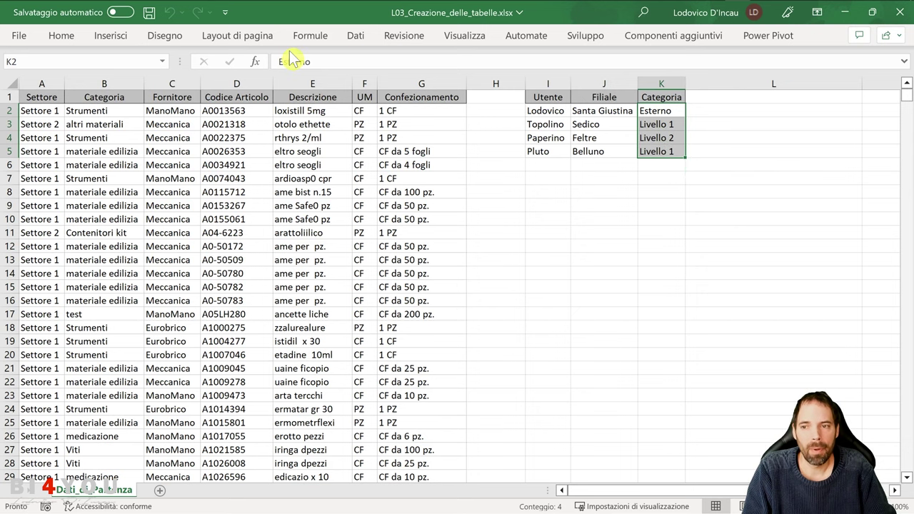
left_click(63, 103)
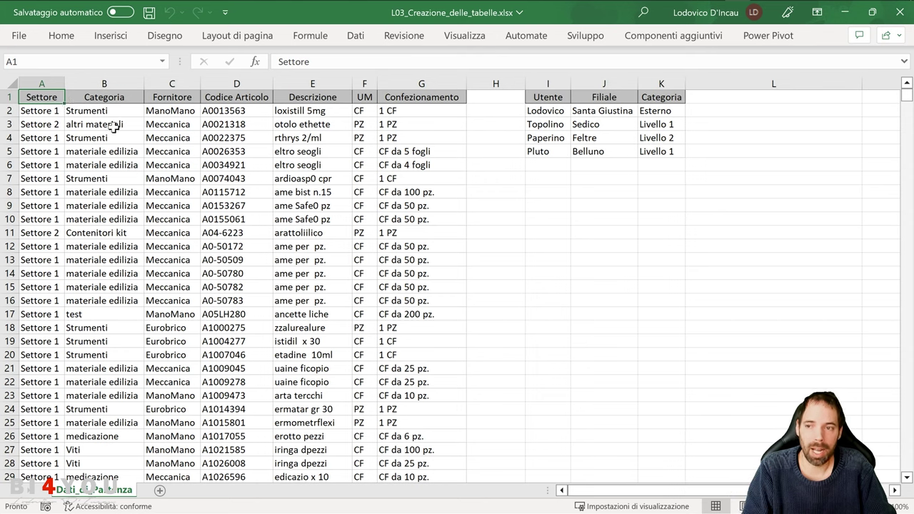
left_click_drag(57, 96, 399, 333)
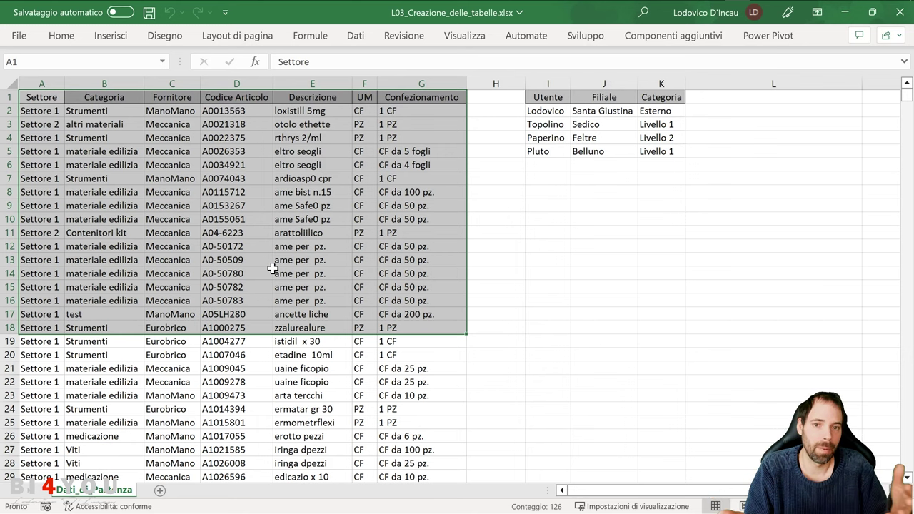
left_click_drag(551, 100, 658, 150)
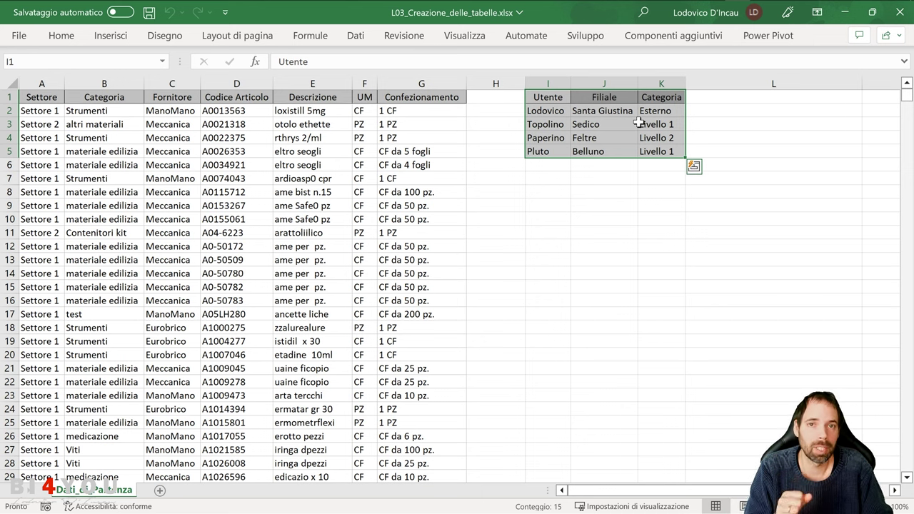
left_click_drag(28, 97, 396, 271)
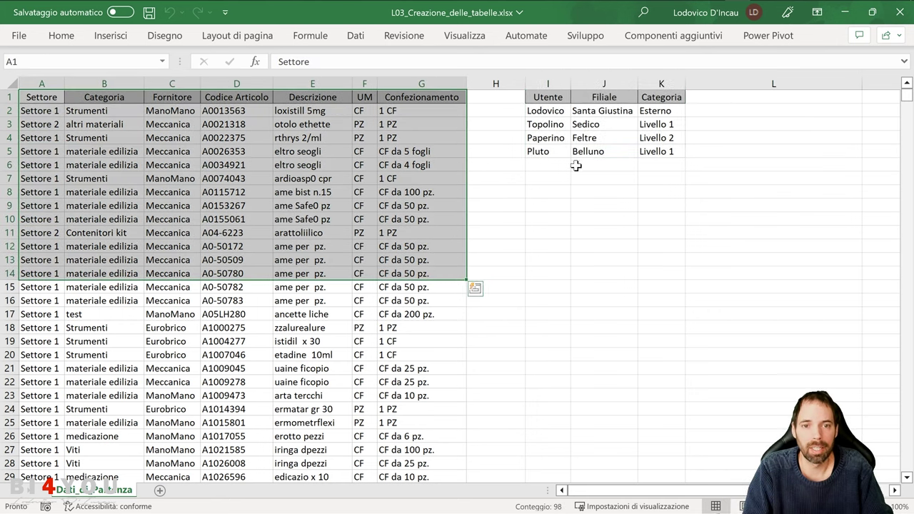
left_click_drag(555, 98, 664, 154)
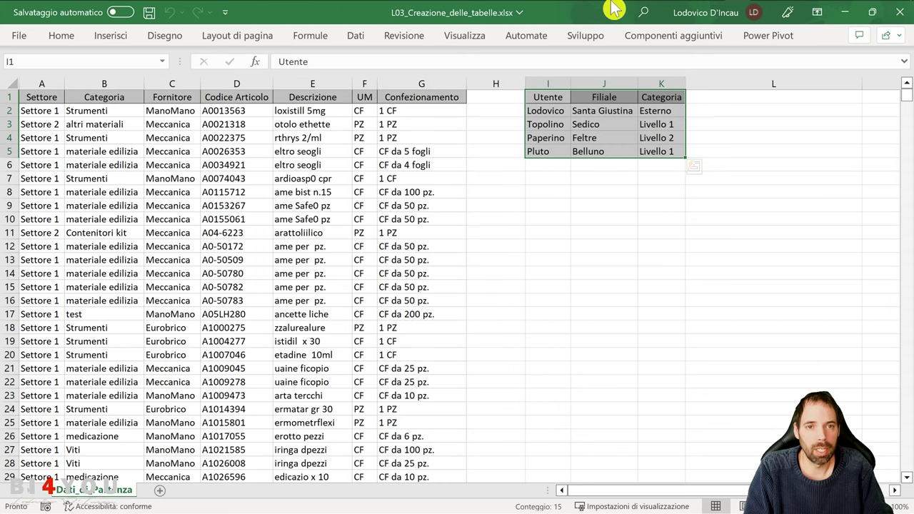
- Launch Microsoft Access from the taskbar and maximise its start window
left_click(762, 16)
right_click(762, 16)
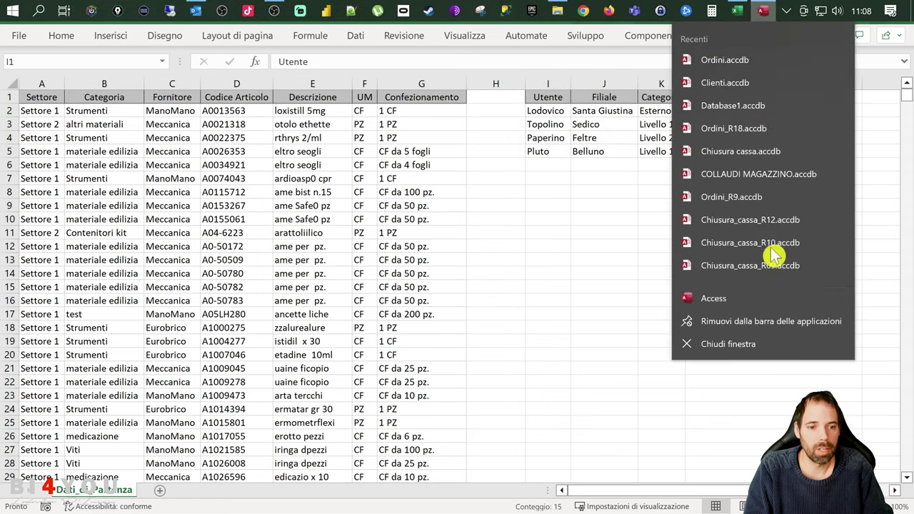
left_click(701, 297)
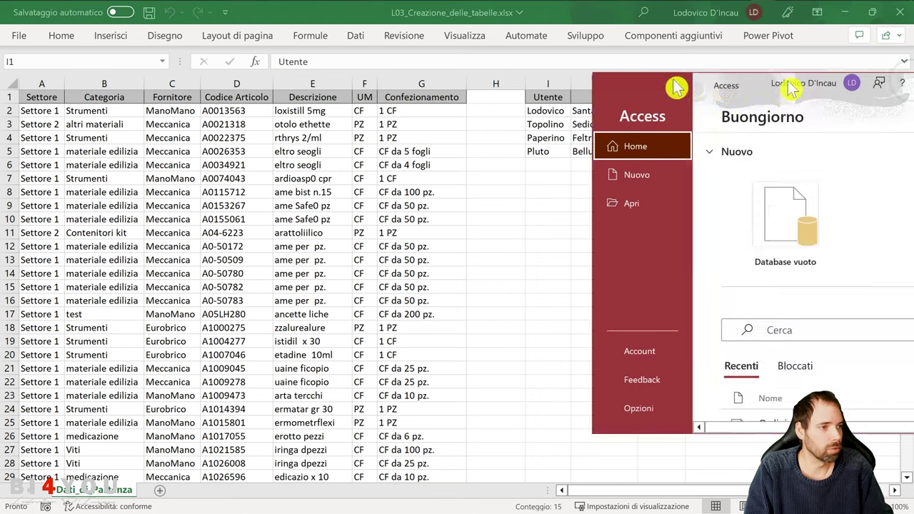
left_click_drag(785, 82, 279, 67)
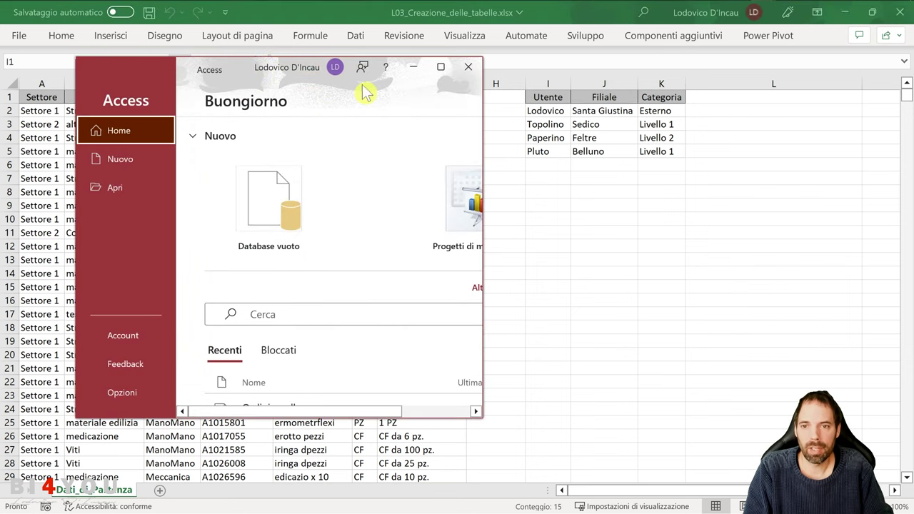
left_click(440, 66)
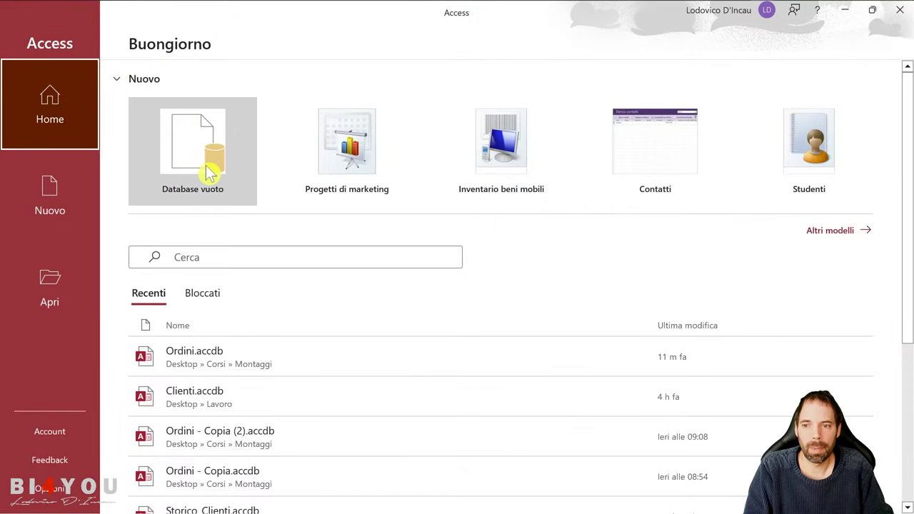
- Name a new blank database Ordini_a_Fornitore, saved in the Montaggi\Access_L03 folder
left_click(207, 172)
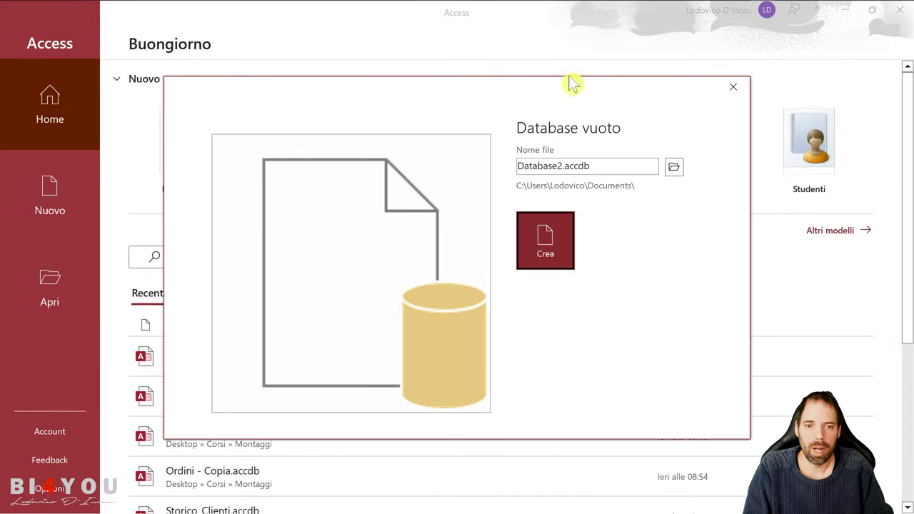
left_click(673, 169)
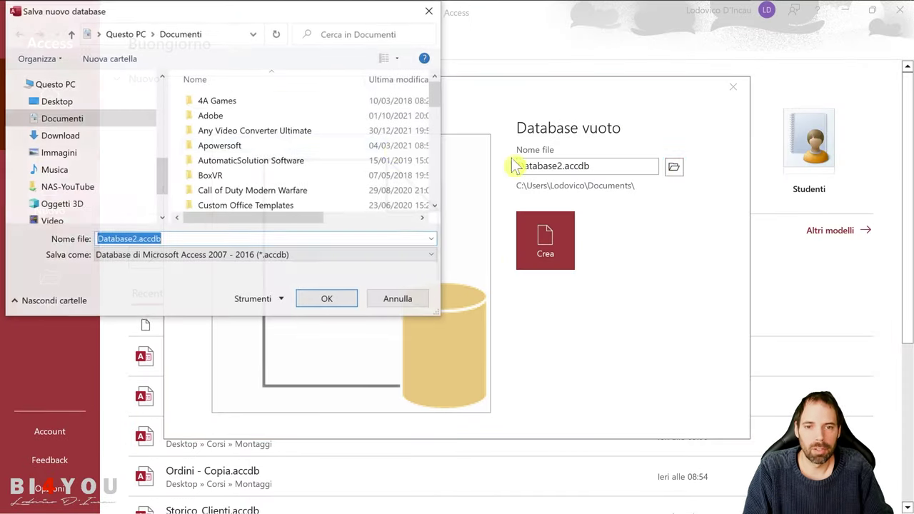
scroll(84, 143, "up", 2)
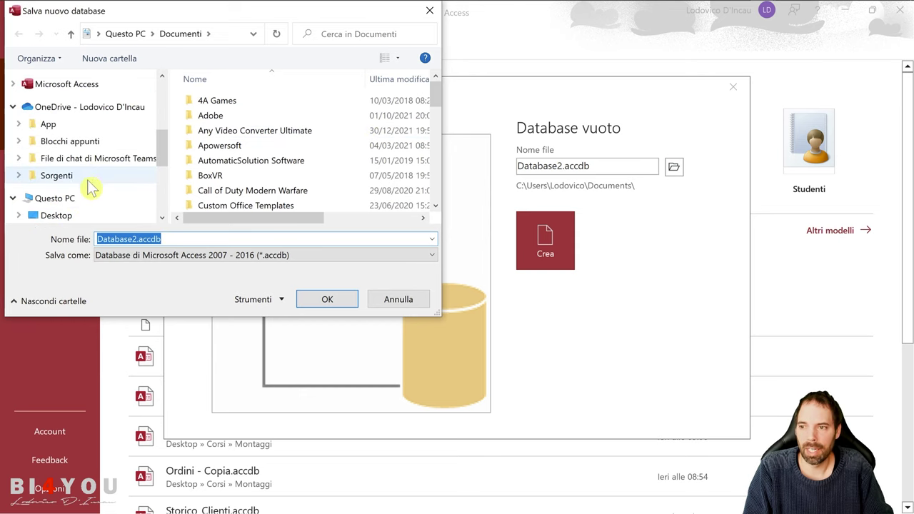
scroll(84, 127, "up", 3)
left_click(72, 114)
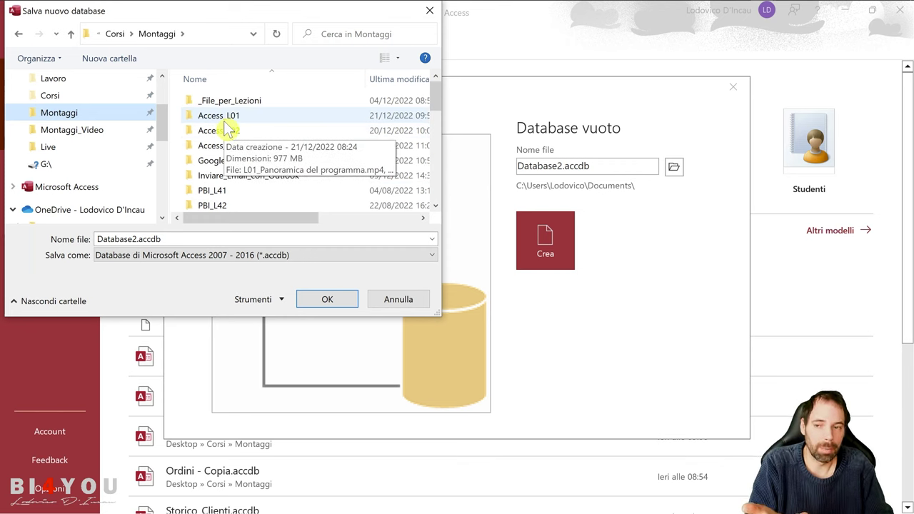
double_click(227, 146)
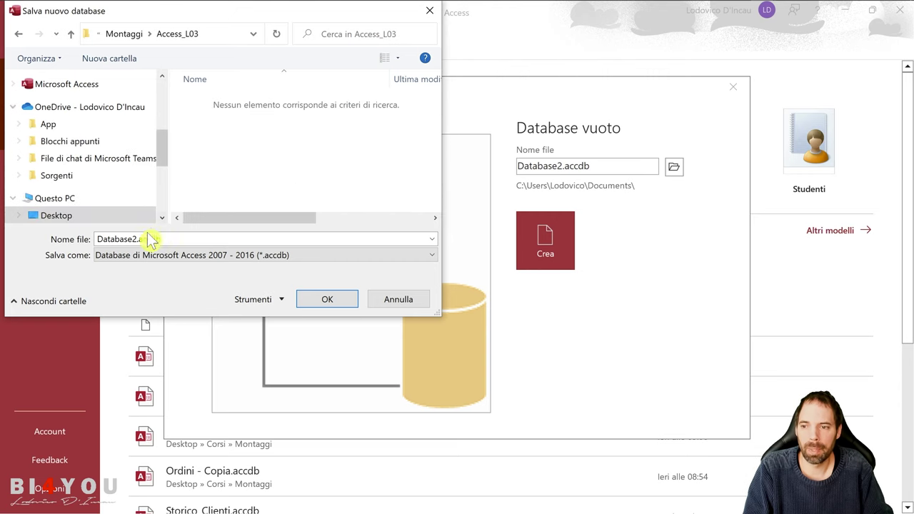
double_click(141, 238)
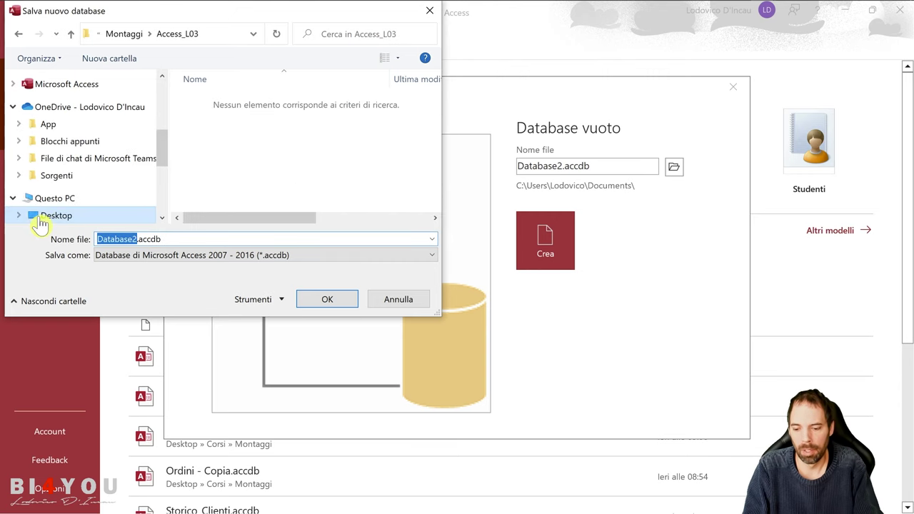
type("Ordini_a_")
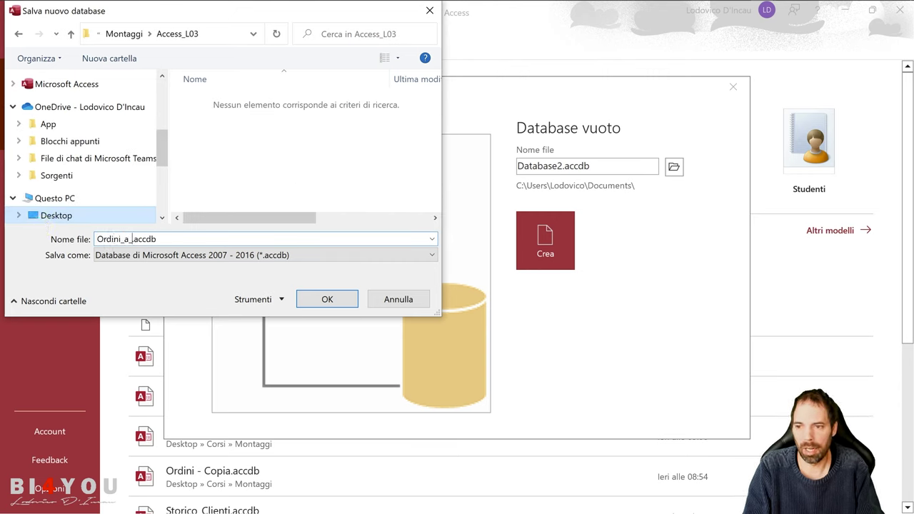
type("Fornitore")
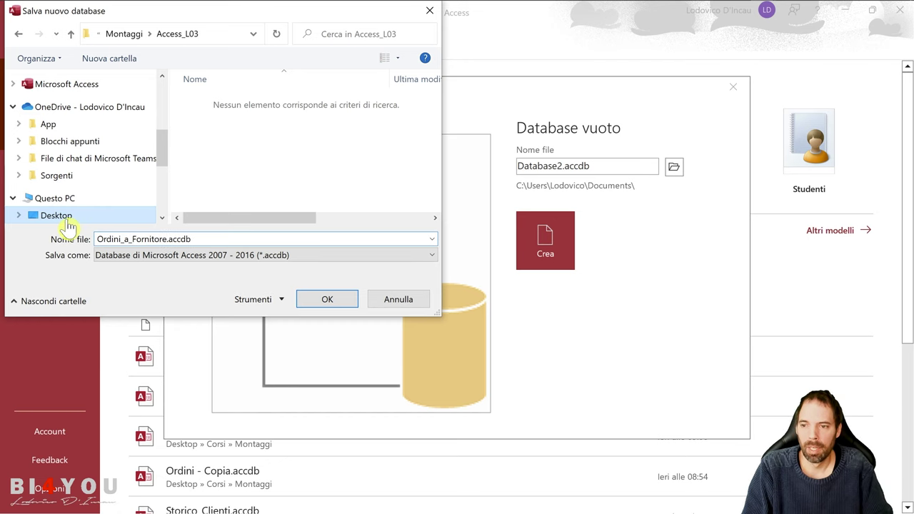
left_click(327, 299)
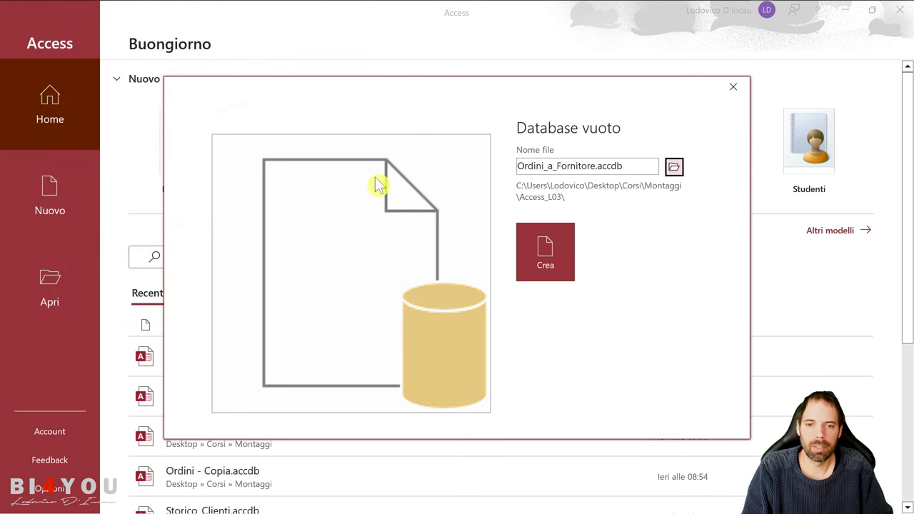
- Create the Ordini_a_Fornitore database, close the default Tabella1 and widen the navigation pane
left_click(521, 242)
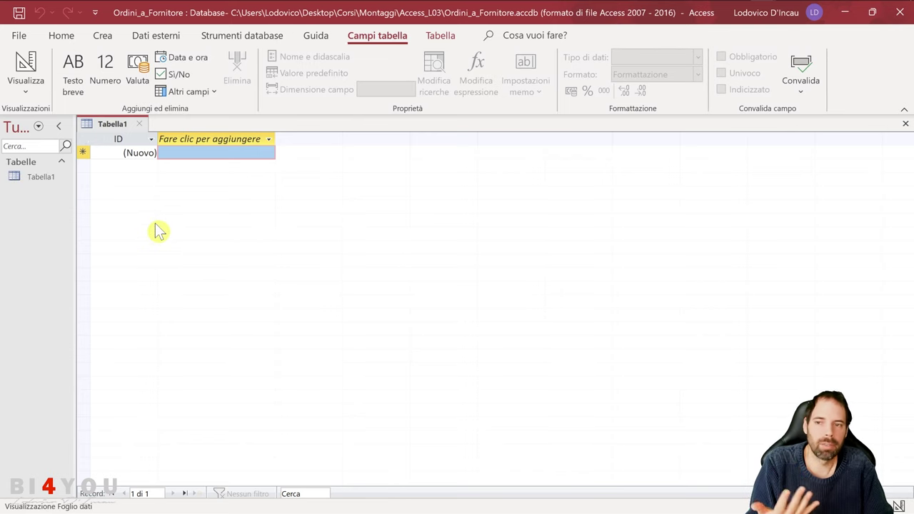
key("ctrl+w")
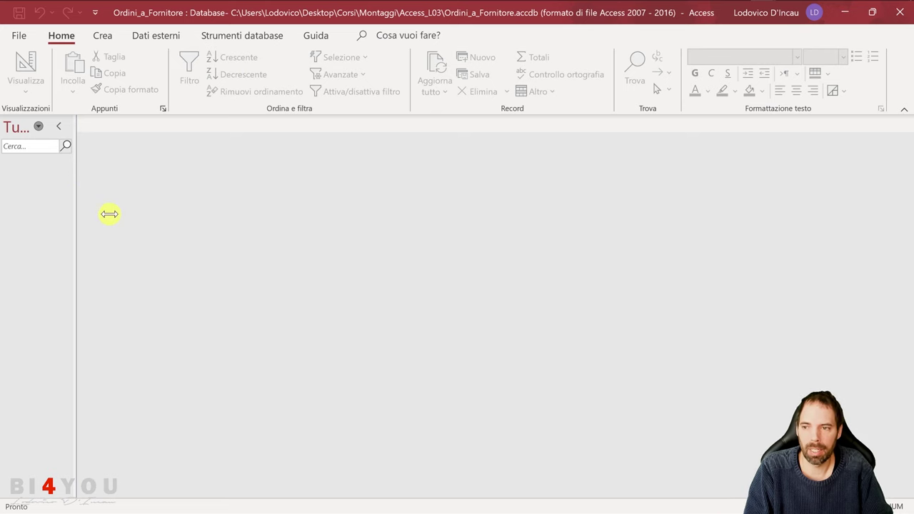
left_click_drag(109, 214, 162, 226)
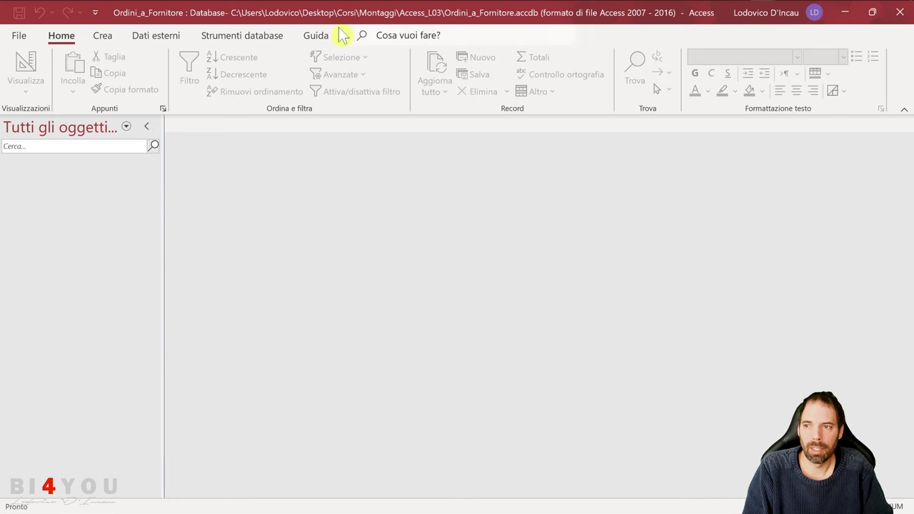
- Create a new blank table from the Crea tab and inspect its ID field
left_click(107, 37)
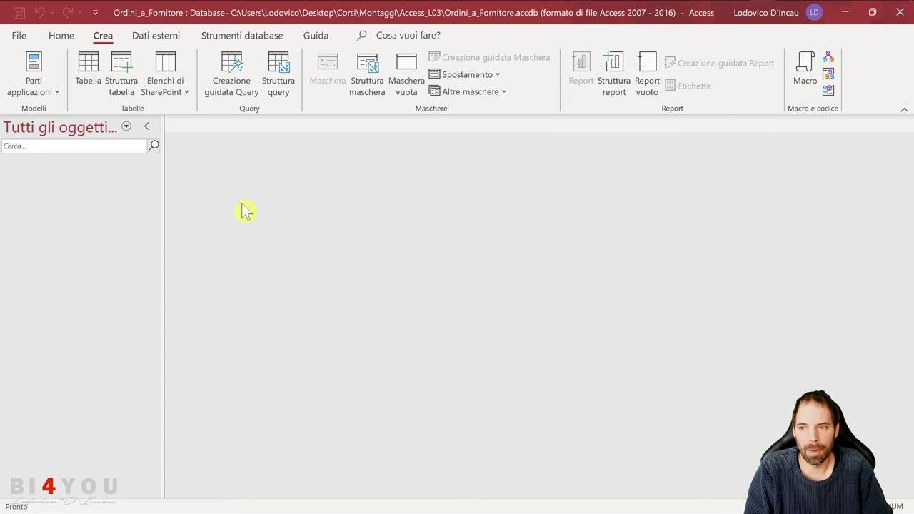
left_click(90, 94)
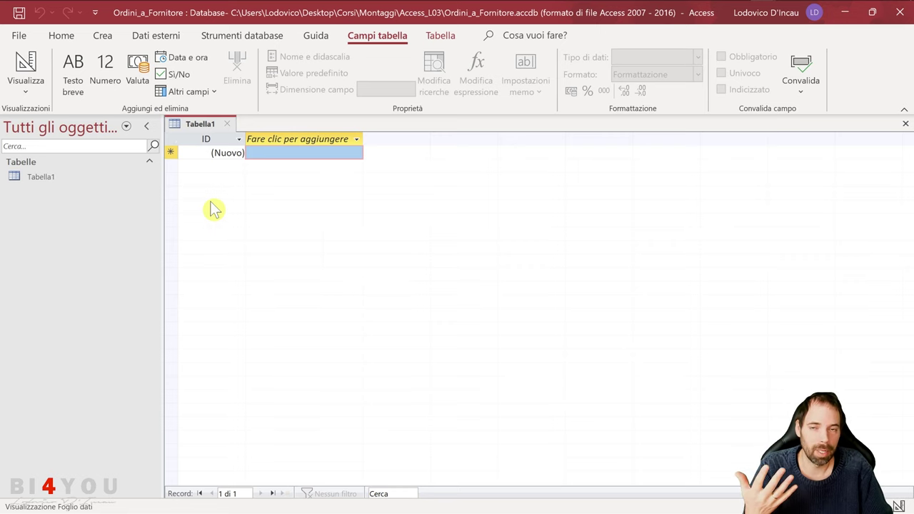
left_click(223, 143)
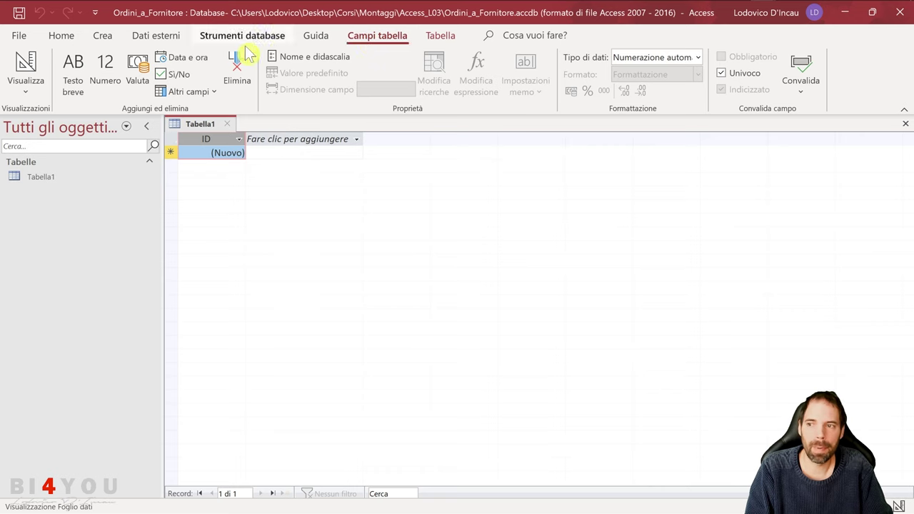
- Save the new table as Dim_Anagrafica and open it in Design view
left_click(26, 67)
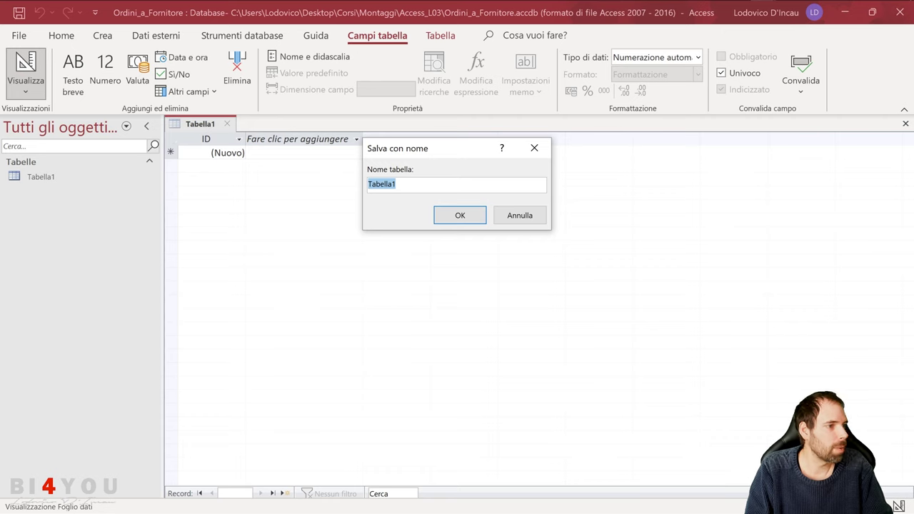
left_click(400, 184)
key("ctrl+a")
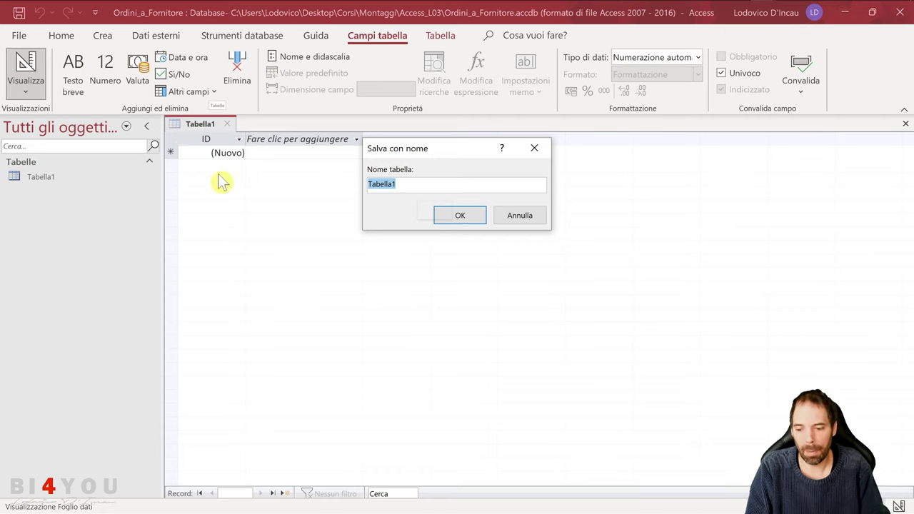
type("Dim_Anagrafica")
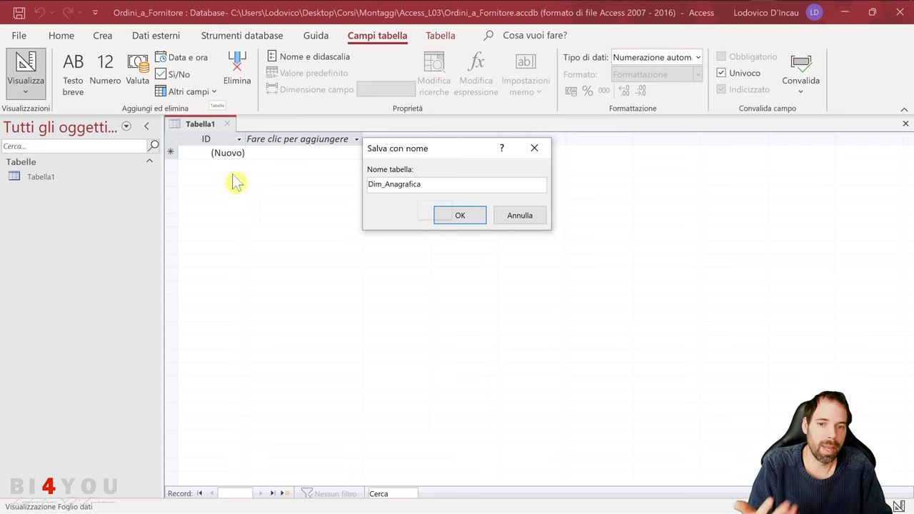
left_click(451, 218)
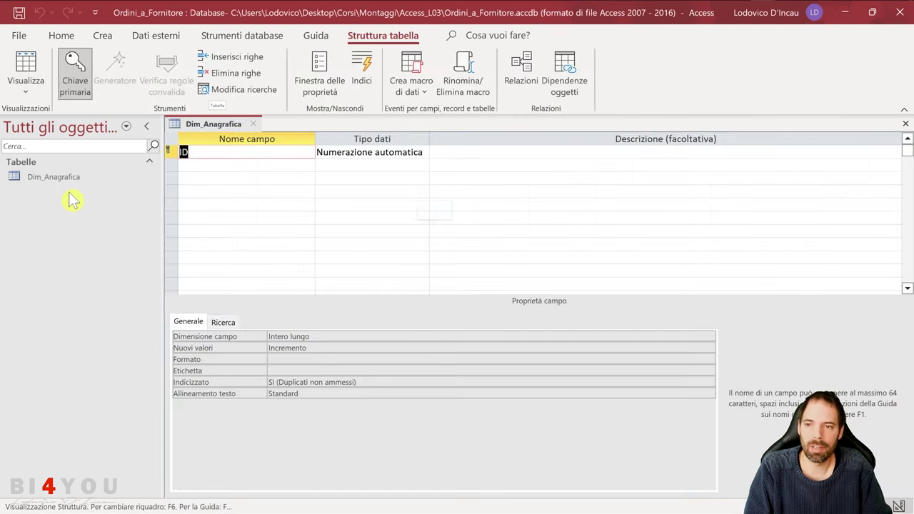
- Delete the ID primary-key field, leaving an empty first field row
left_click(171, 152)
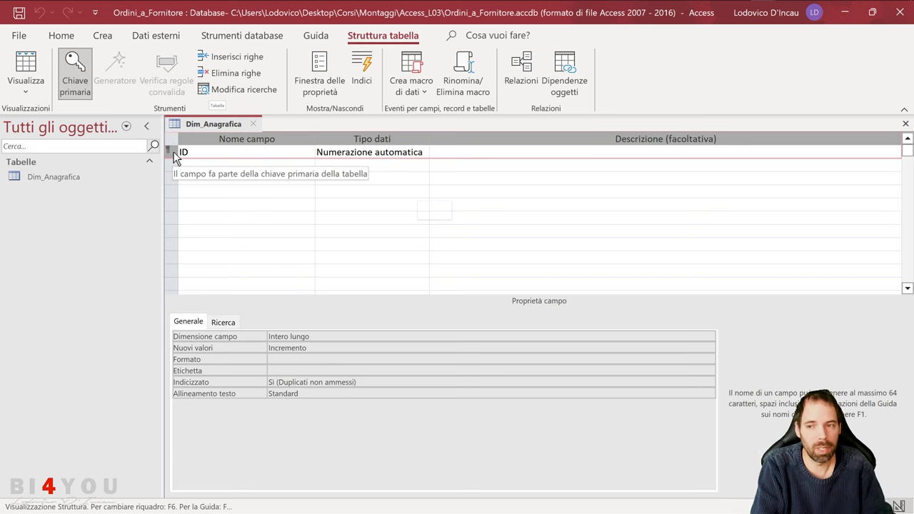
key("Delete")
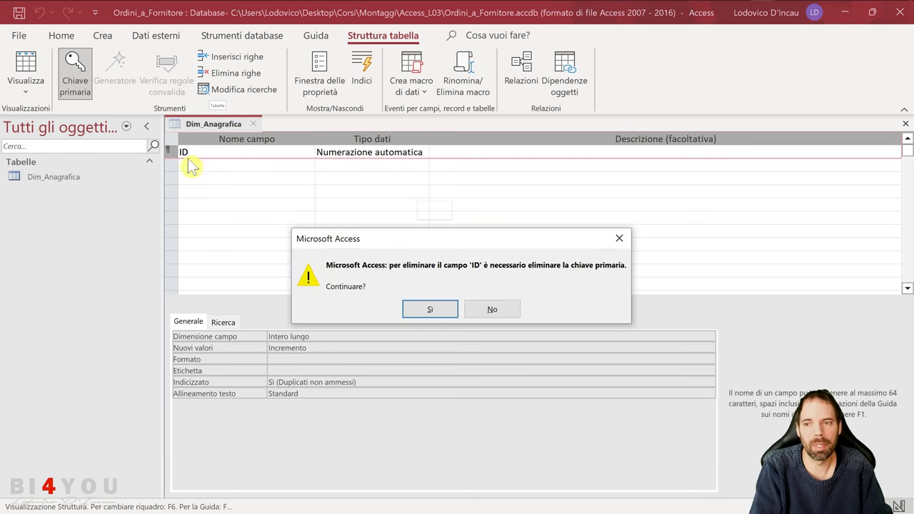
left_click(429, 309)
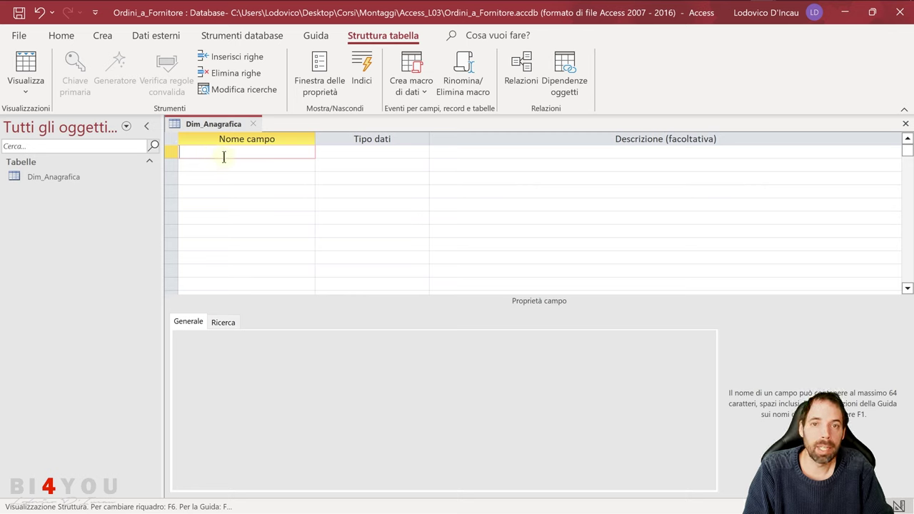
left_click(347, 152)
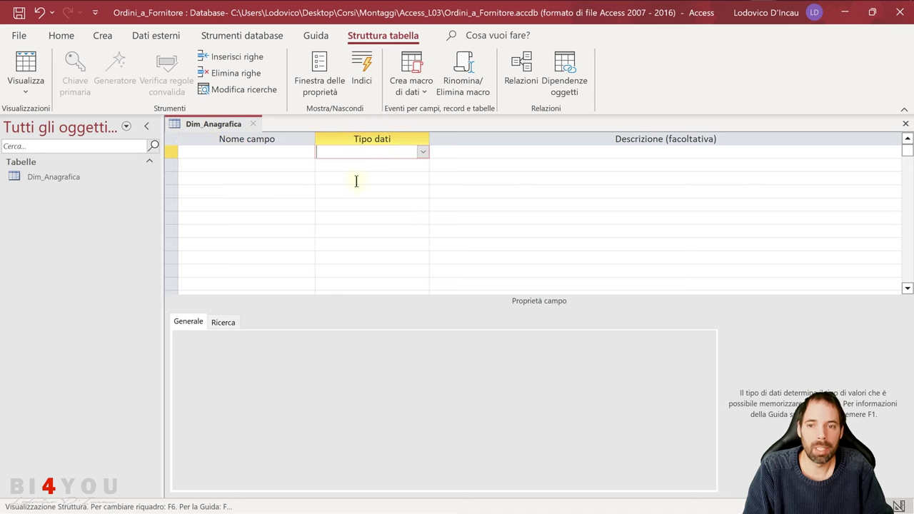
left_click(486, 156)
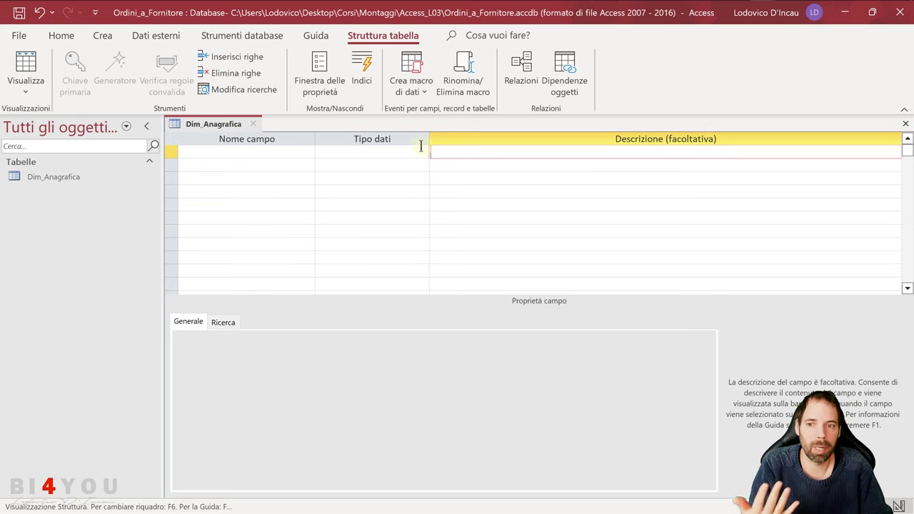
left_click(256, 148)
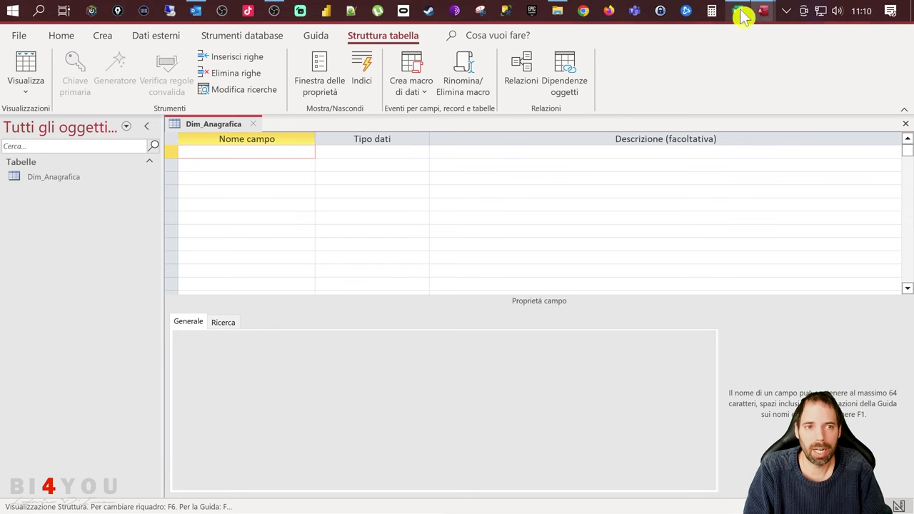
left_click(745, 14)
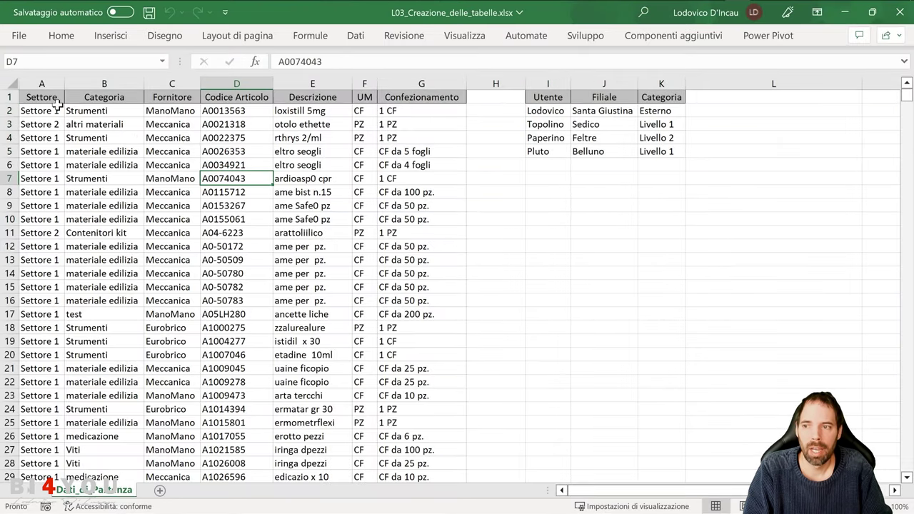
- Select the Excel headers A1:G1, Settore through Confezionamento, and return to Access
left_click_drag(42, 96, 408, 97)
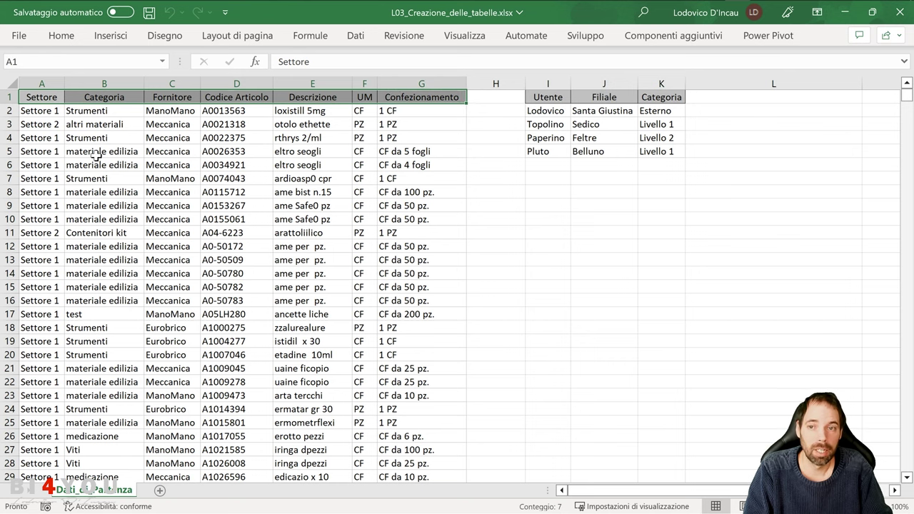
left_click(844, 12)
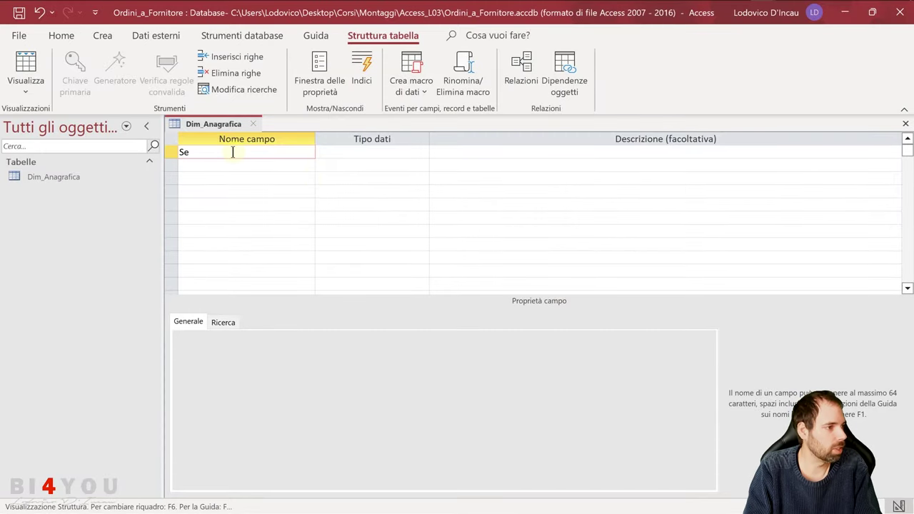
- Enter Settore and Categoria as fields and paste the remaining Excel headers as field names
left_click(233, 153)
type("Settore")
key("Return")
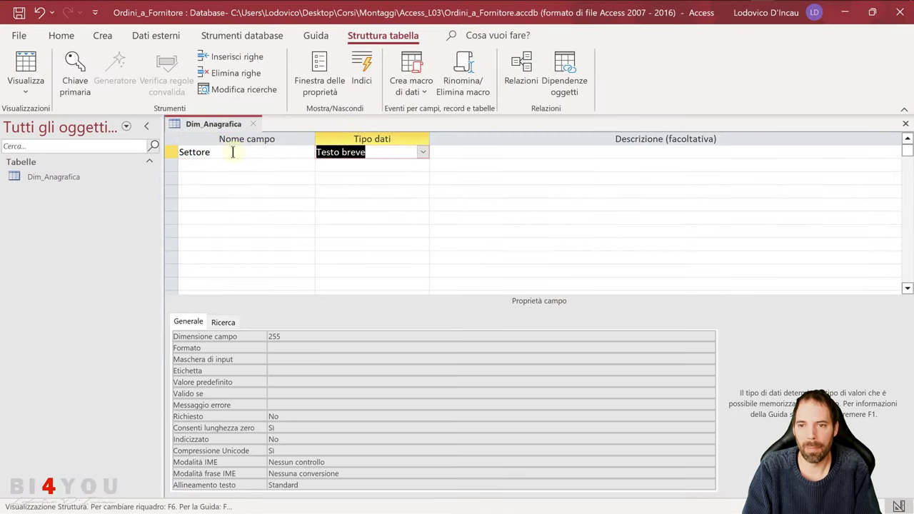
key("Return")
key("Return")
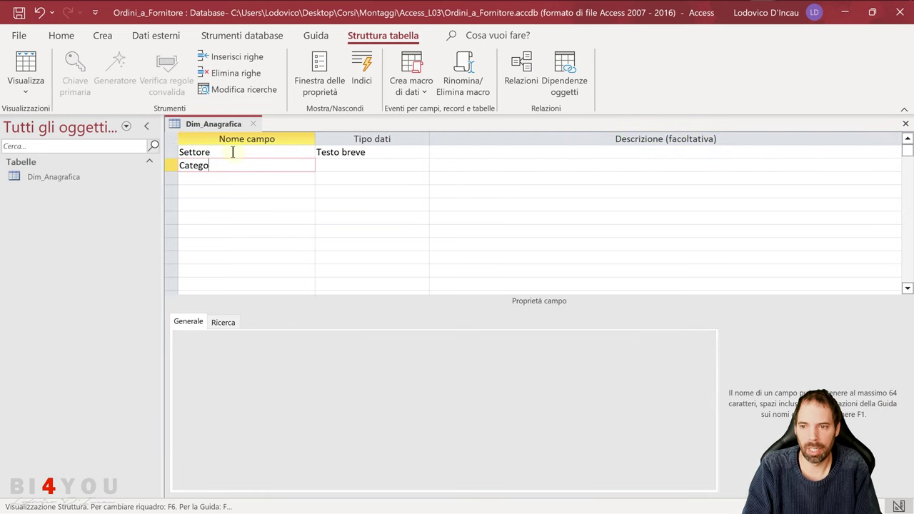
key("Return")
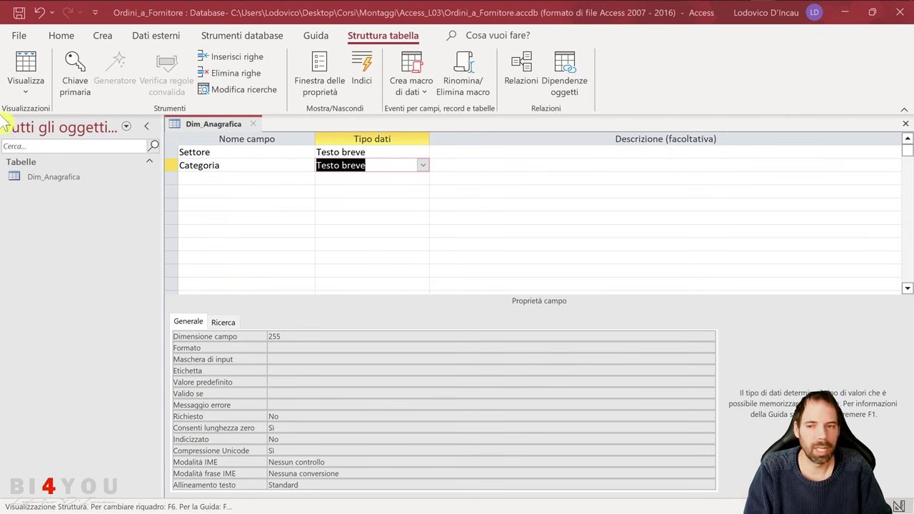
left_click(177, 183)
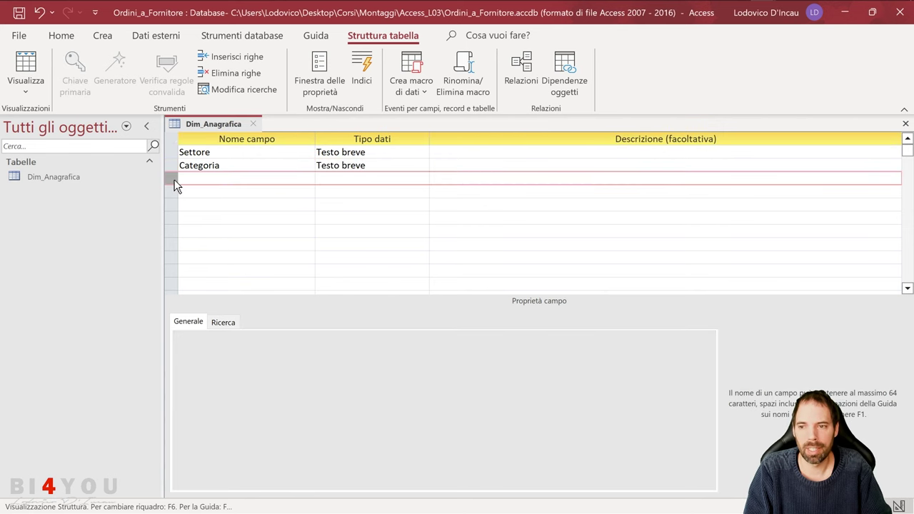
type("Fornitore Codice Articolo Descrizione UM Confezionamento")
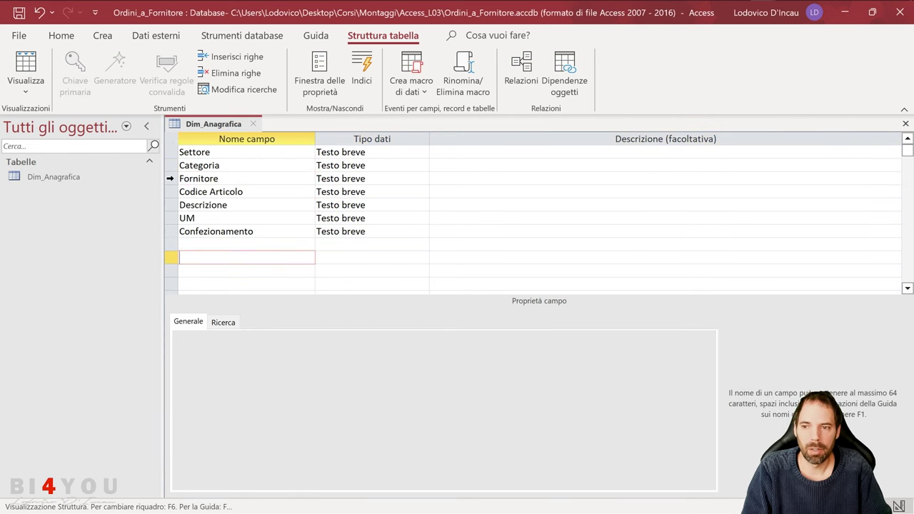
- Remove the four accidental duplicate rows, Fornitore through UM, keeping all fields Testo breve
left_click(171, 182)
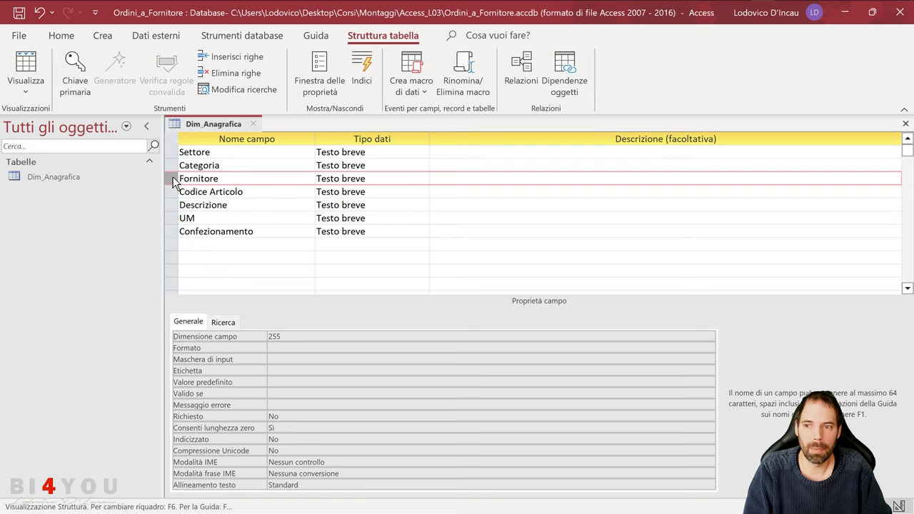
left_click(172, 218, "shift")
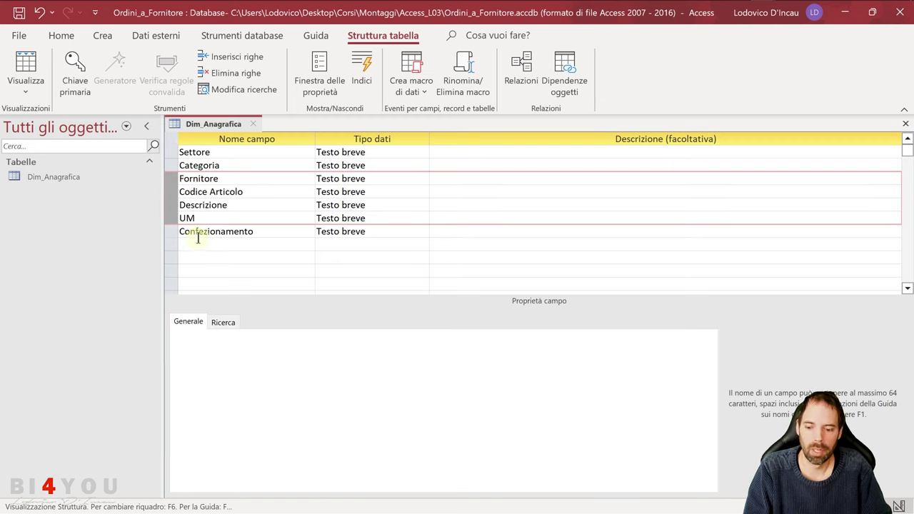
left_click(174, 243)
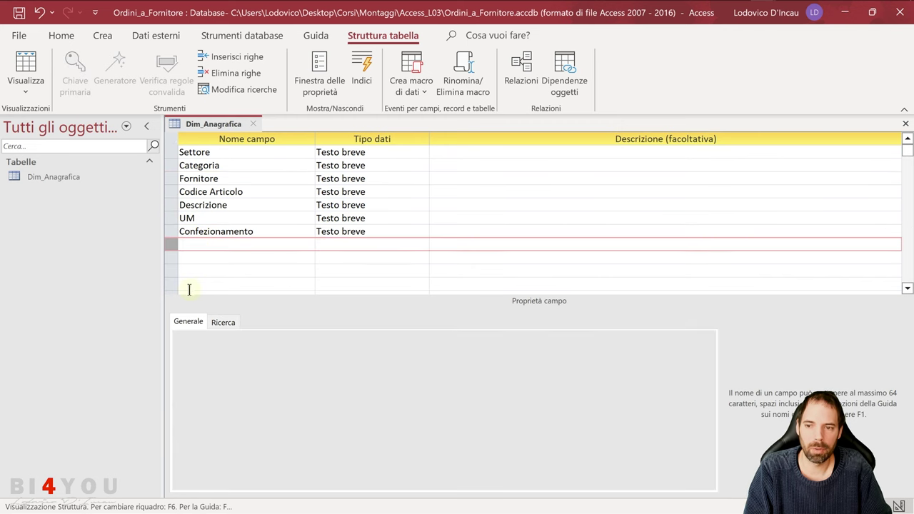
key("ctrl+v")
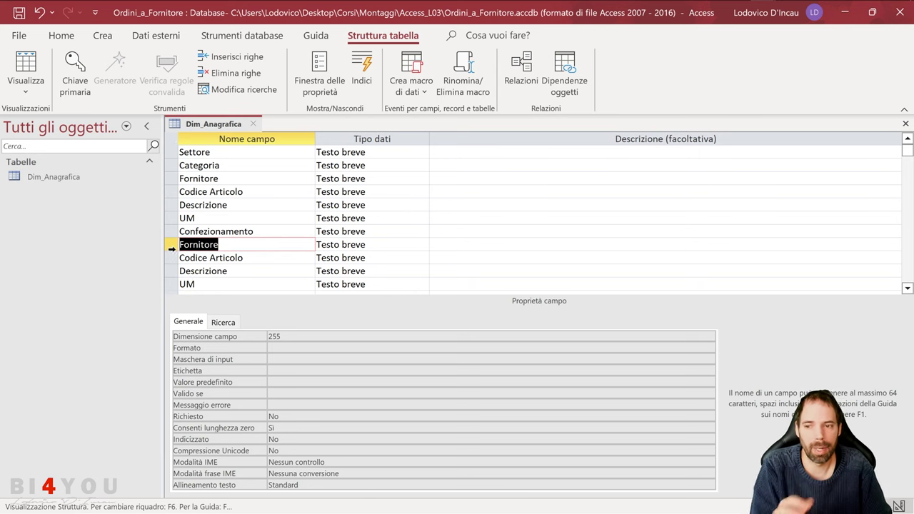
left_click(170, 245)
left_click(170, 285, "shift")
key("Delete")
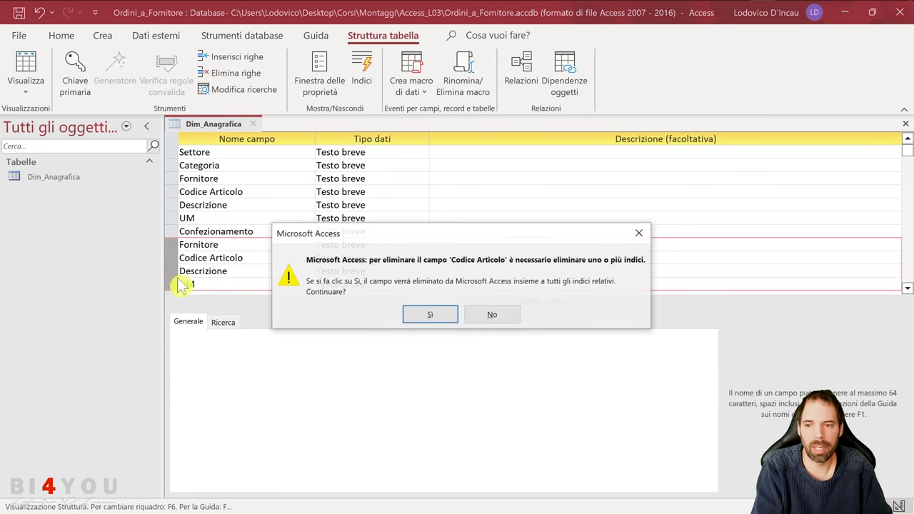
left_click(401, 311)
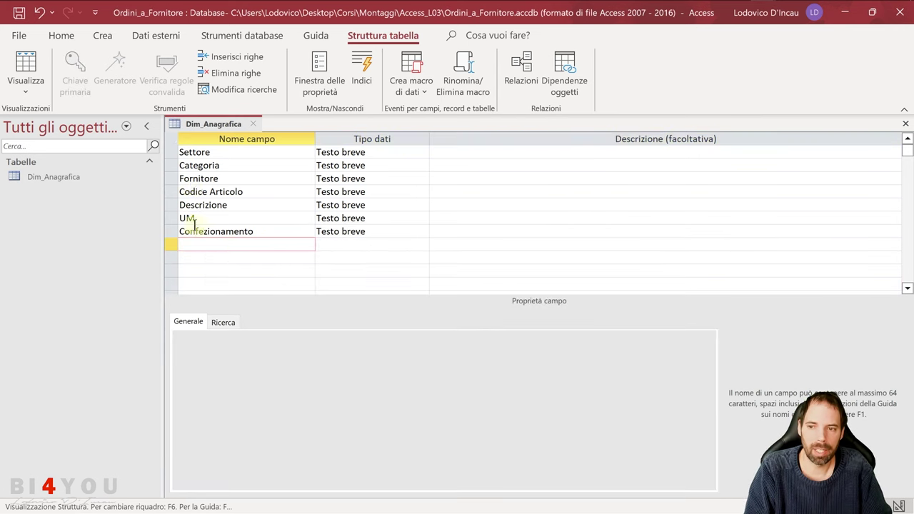
left_click(210, 206)
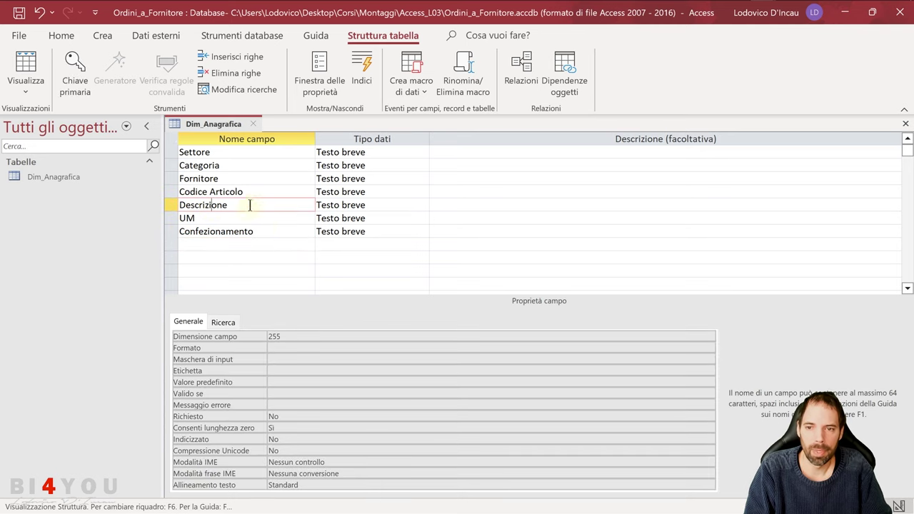
left_click(334, 152)
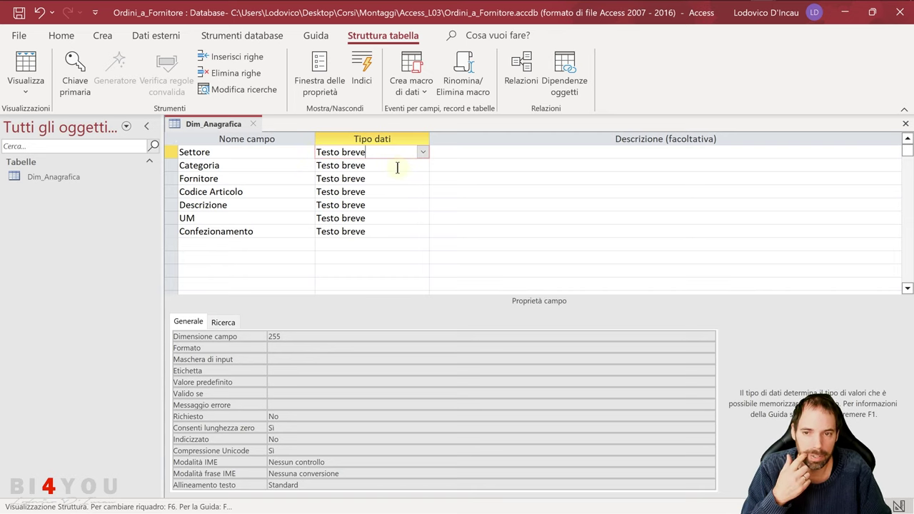
- Select the first data row of the Dati_Partenza sheet in Excel
left_click(737, 8)
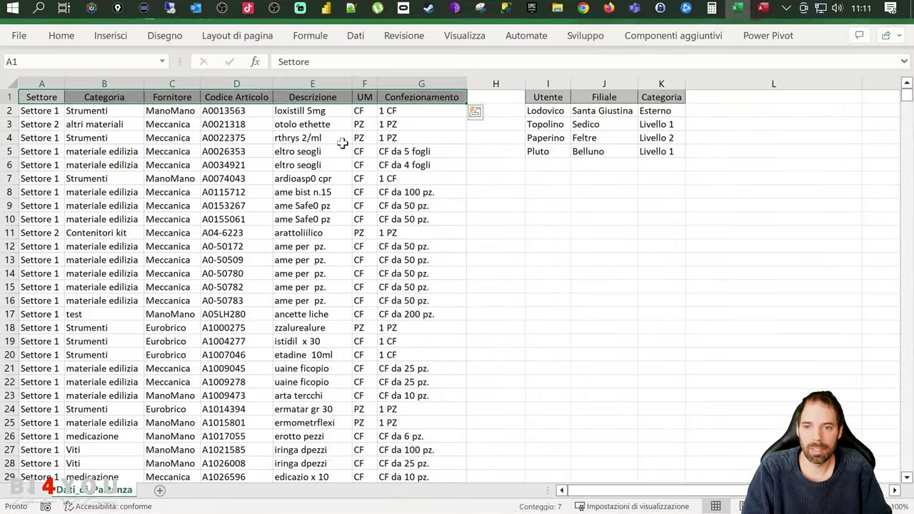
left_click_drag(33, 113, 418, 110)
left_click(367, 177)
left_click(41, 112)
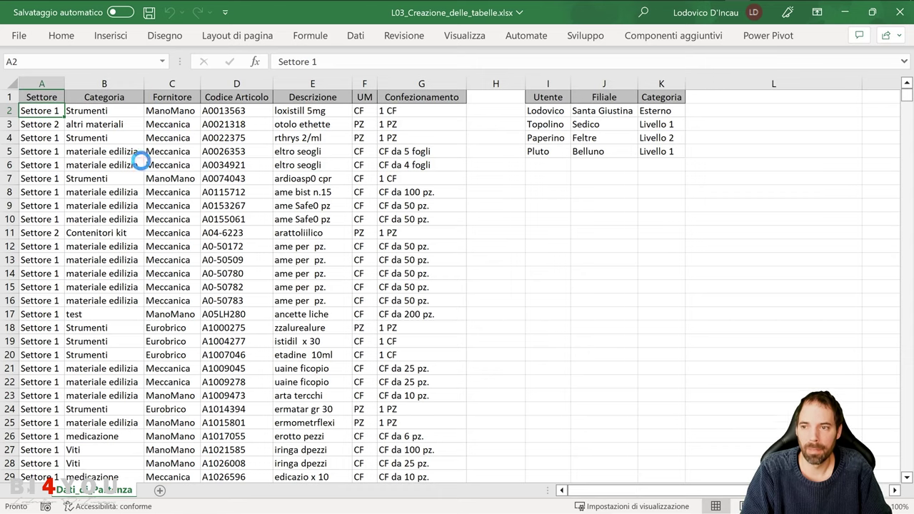
scroll(139, 157, "up", 3)
- Inspect sample Categoria, Fornitore, Codice Articolo, Descrizione, UM and Confezionamento values
left_click(157, 184)
left_click(146, 134)
left_click(219, 134)
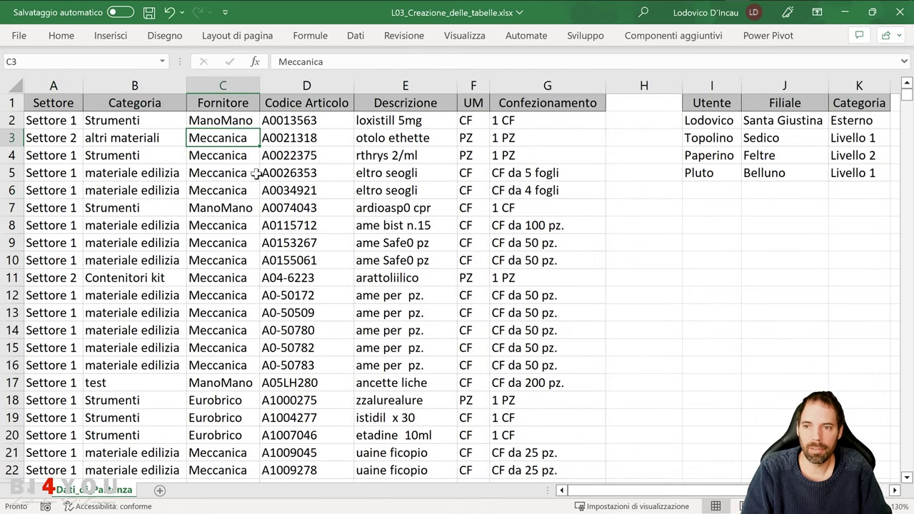
left_click(311, 123)
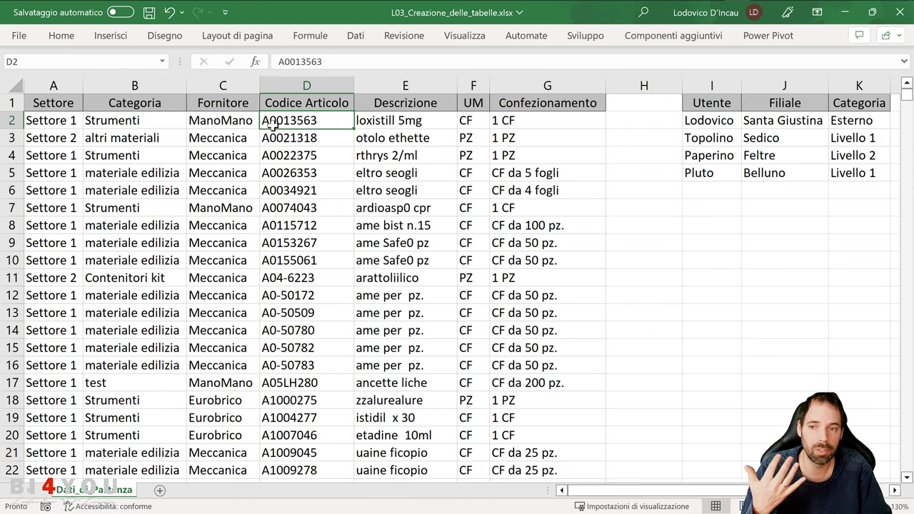
left_click(410, 122)
left_click(462, 123)
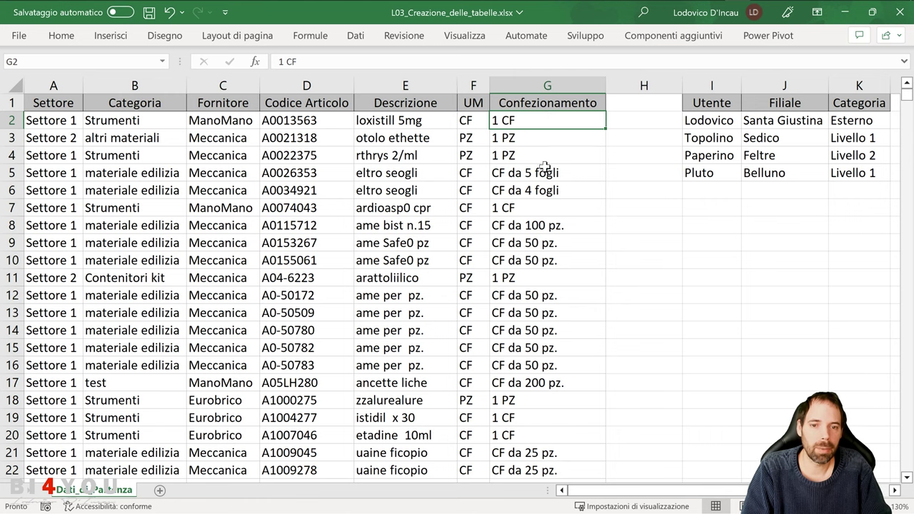
left_click(513, 169)
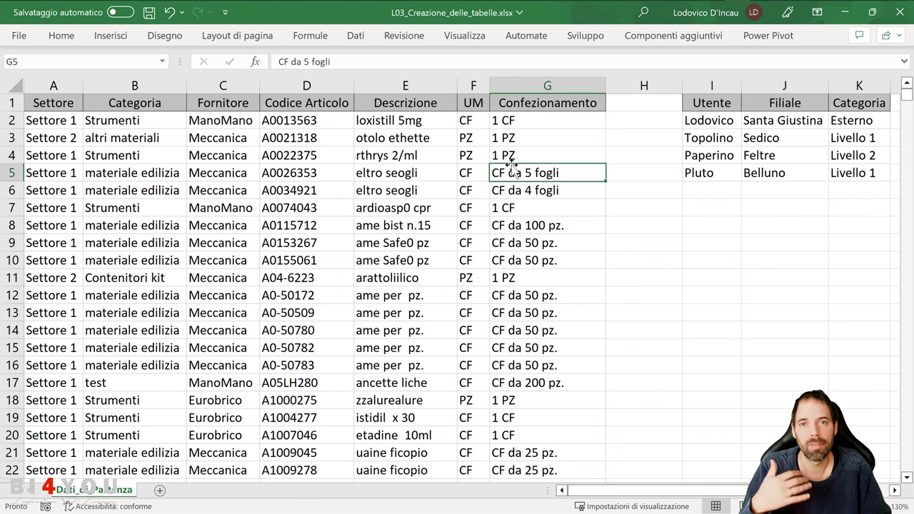
left_click(511, 142)
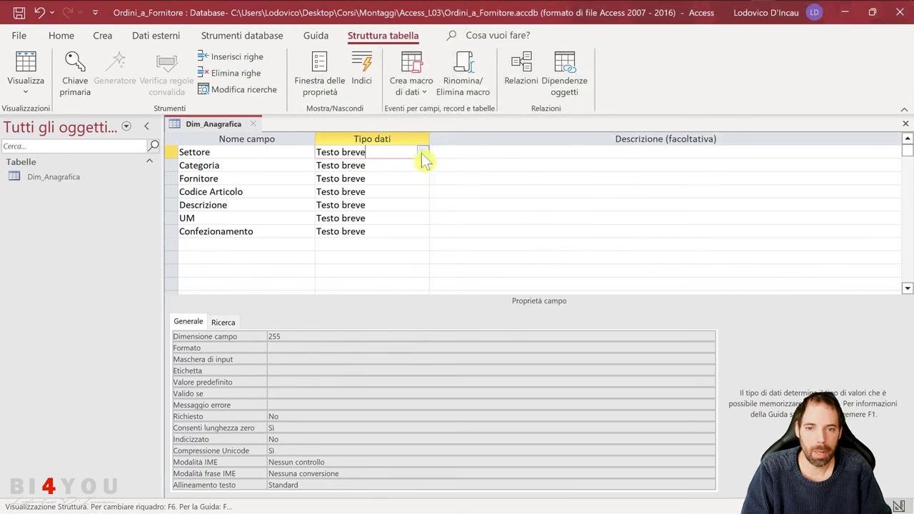
left_click(421, 153)
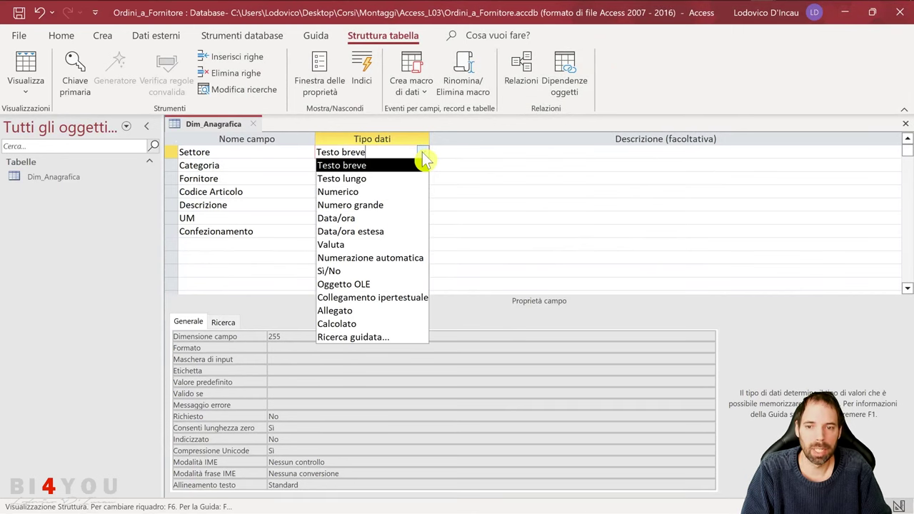
left_click(367, 165)
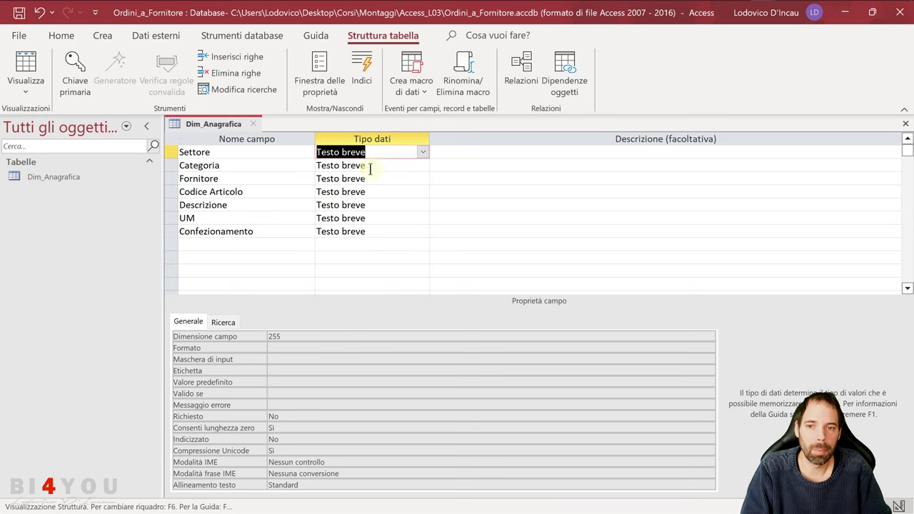
left_click(219, 152)
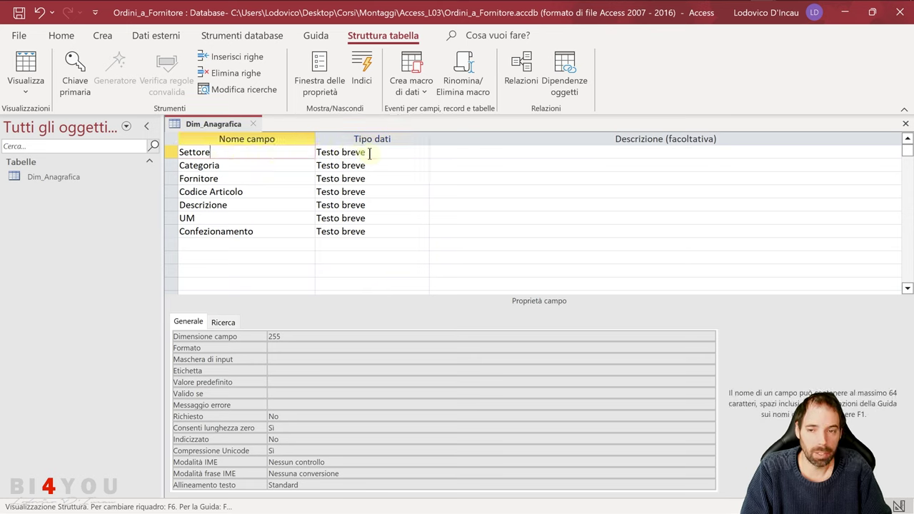
left_click(233, 166)
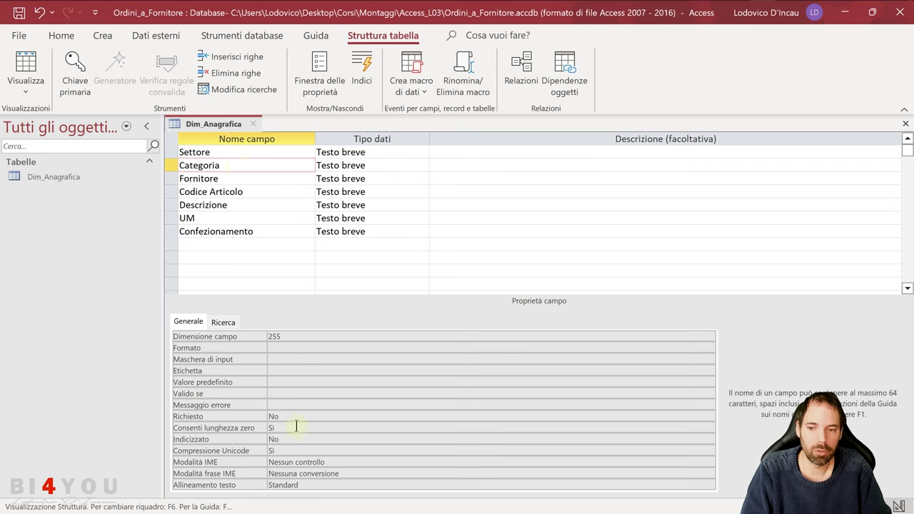
left_click(239, 179)
left_click(251, 194)
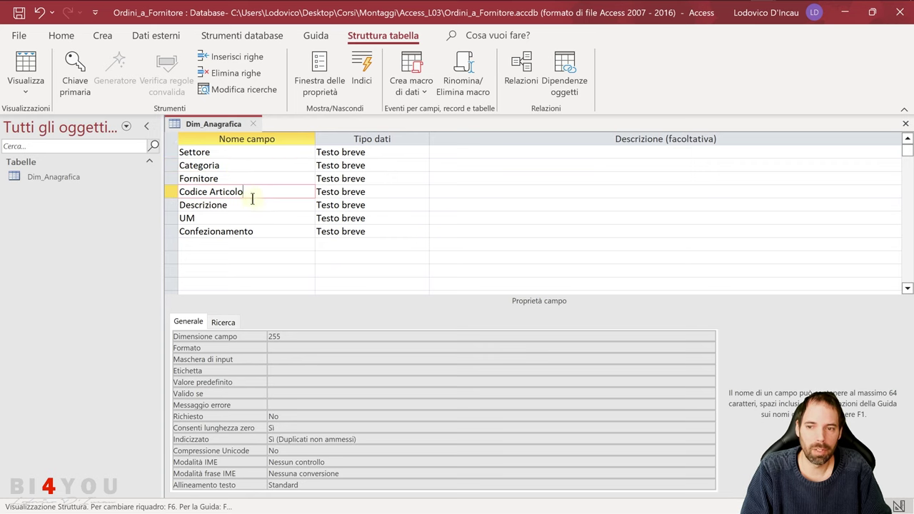
left_click(251, 205)
left_click(250, 179)
left_click(255, 167)
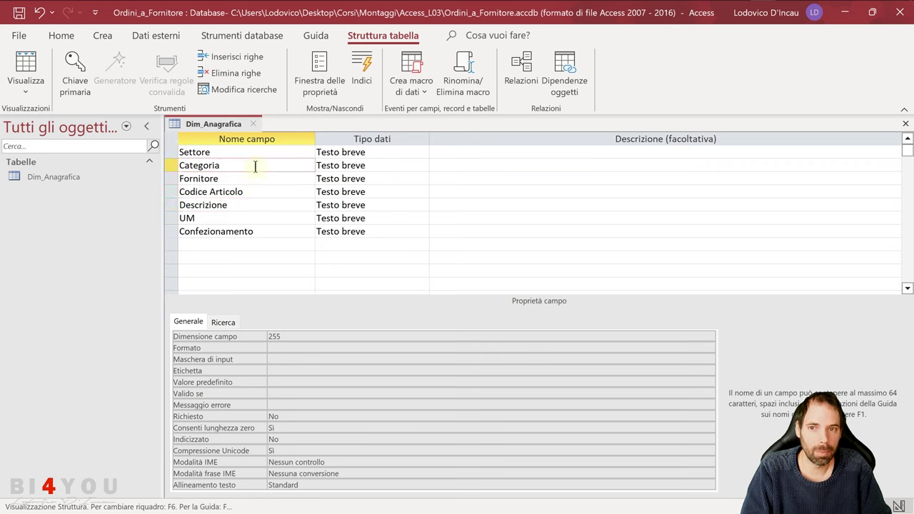
left_click(253, 152)
left_click(262, 166)
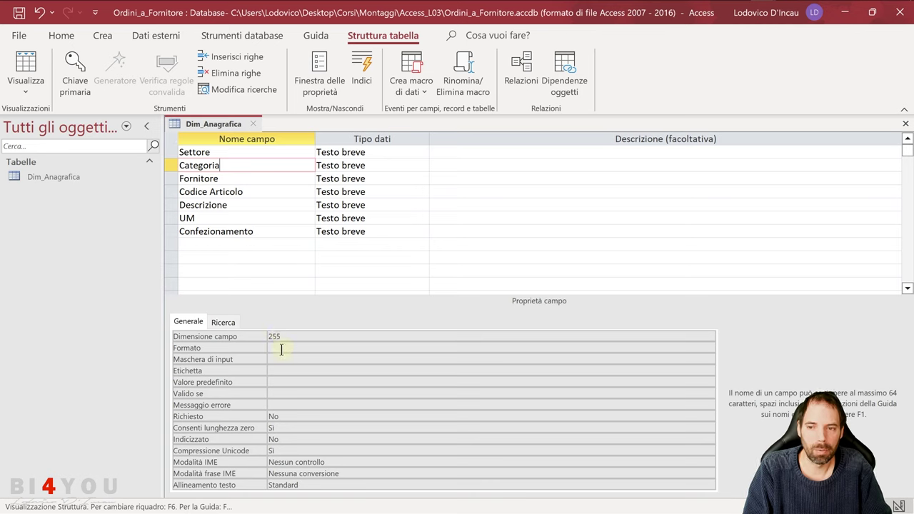
left_click(174, 165)
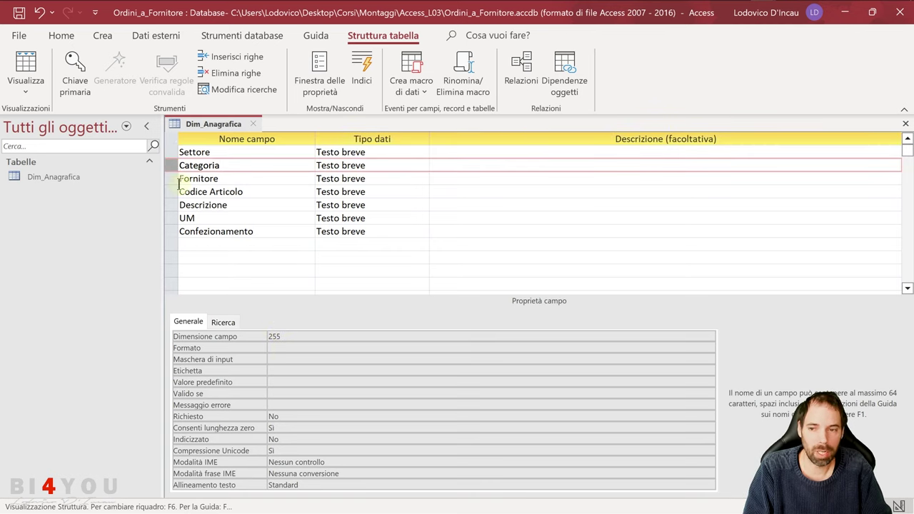
left_click(208, 205)
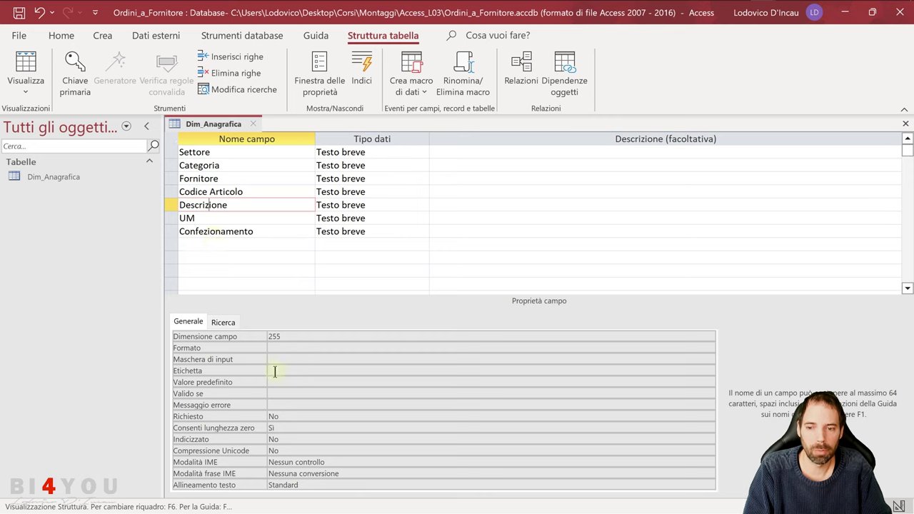
left_click(254, 205)
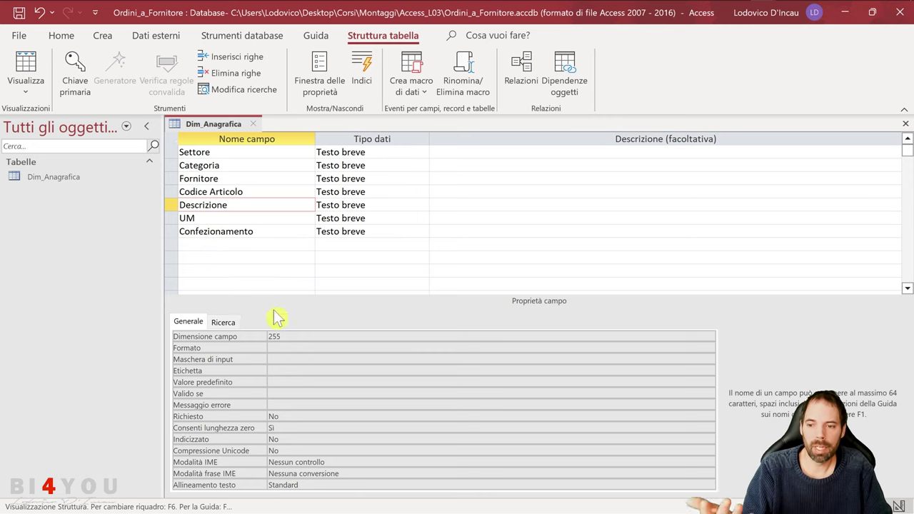
left_click(289, 336)
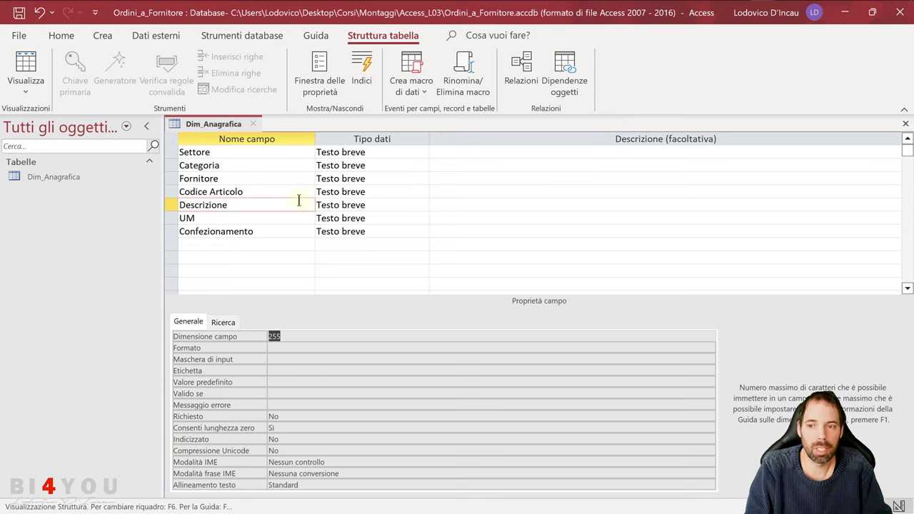
left_click(382, 205)
left_click(422, 204)
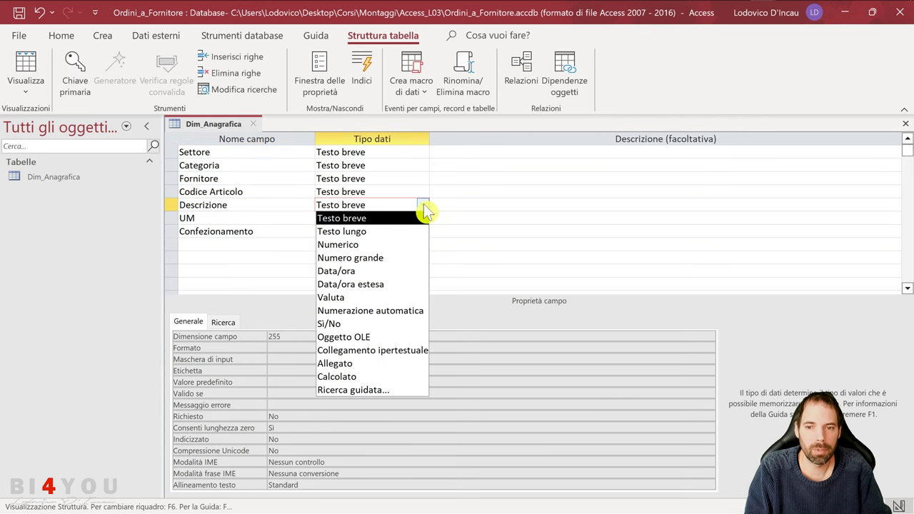
left_click(352, 231)
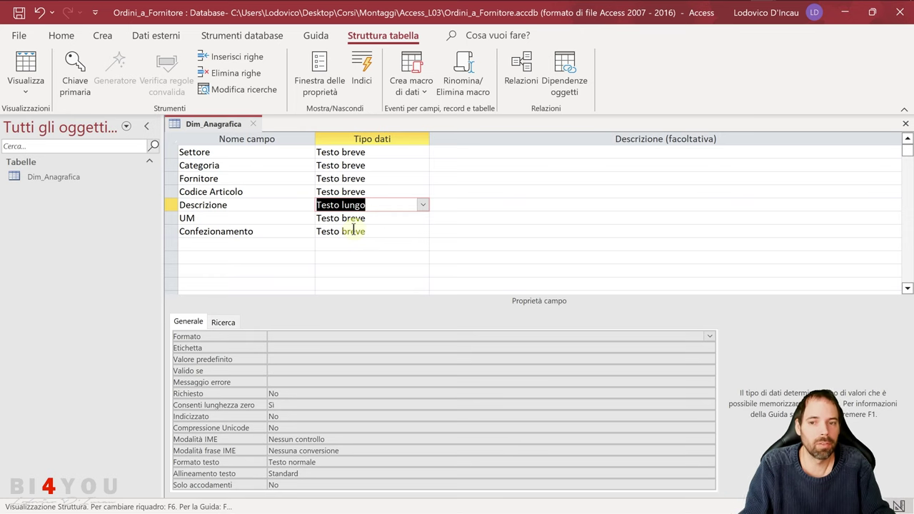
left_click(422, 205)
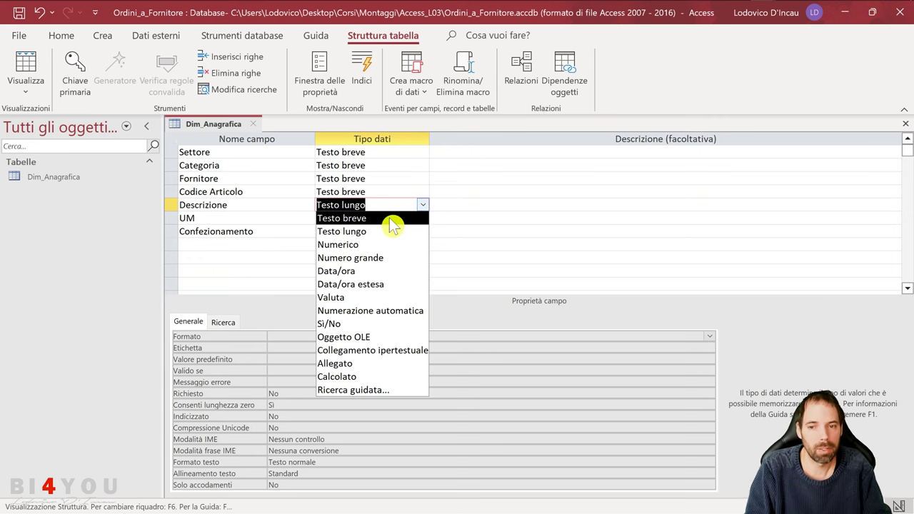
left_click(392, 220)
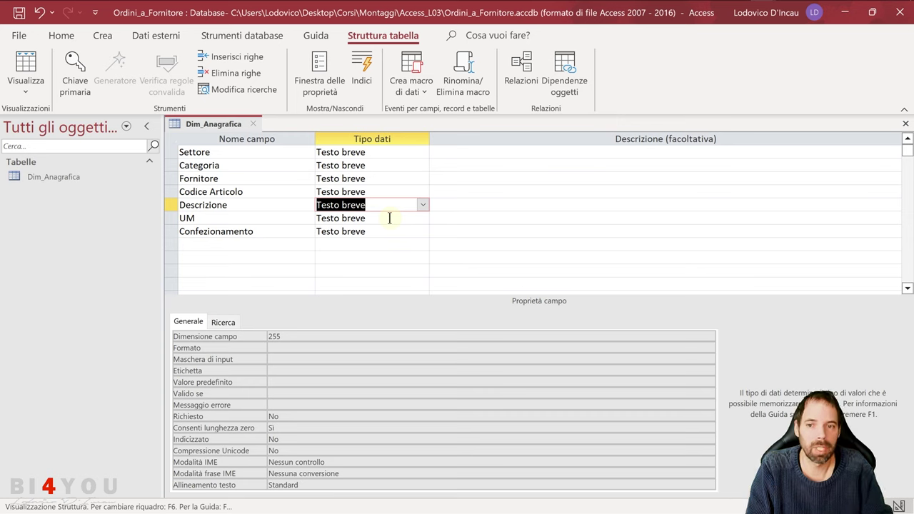
left_click(234, 204)
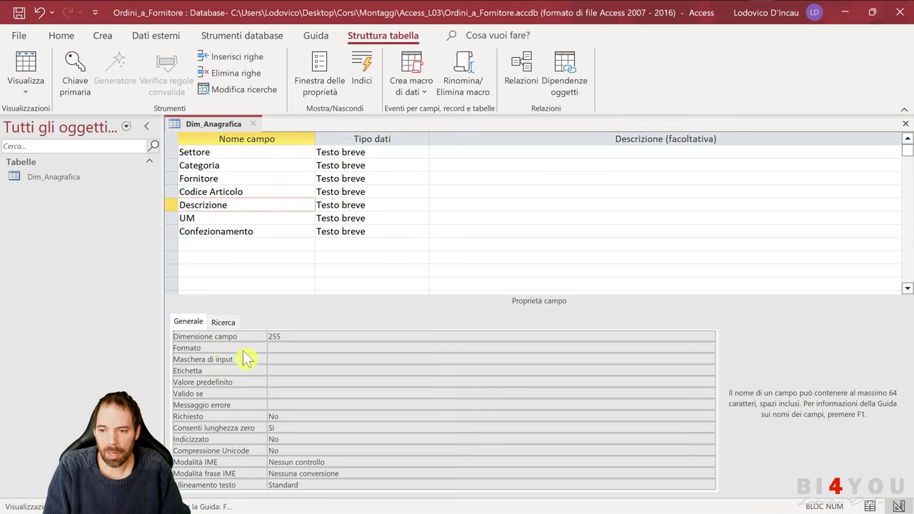
double_click(287, 336)
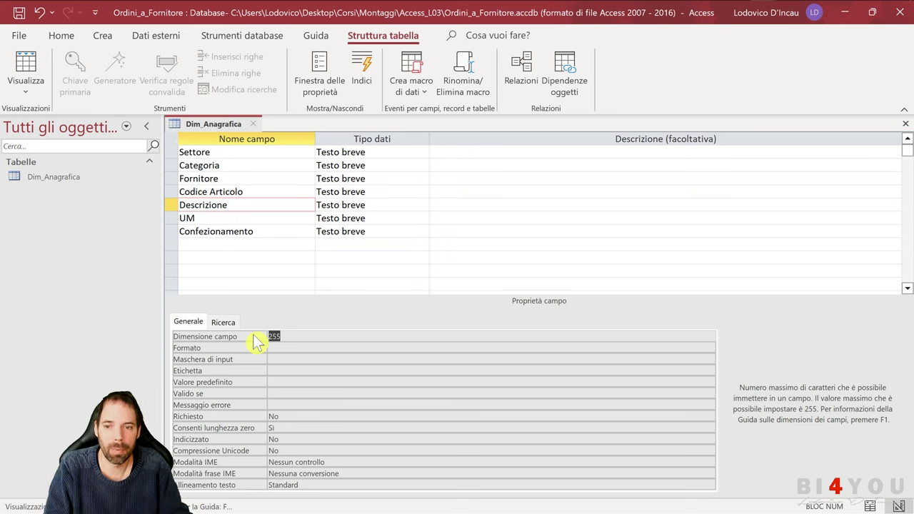
left_click(249, 219)
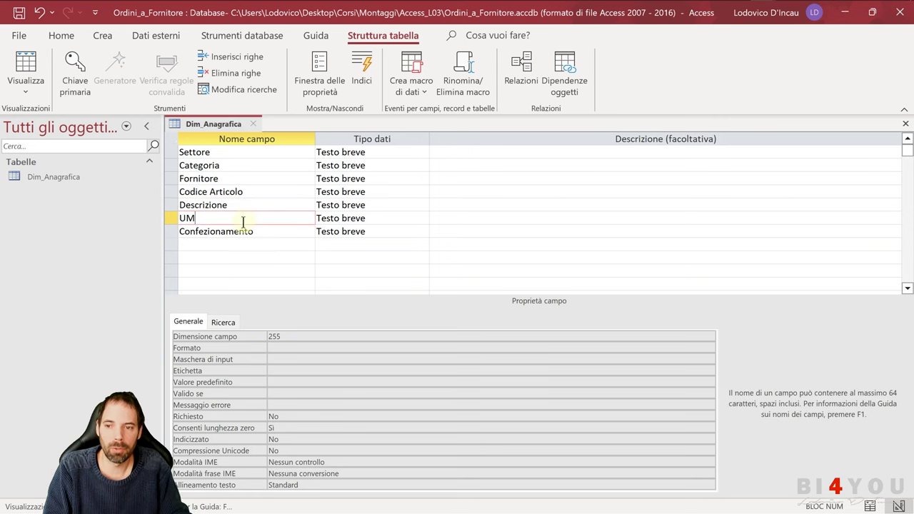
left_click(284, 335)
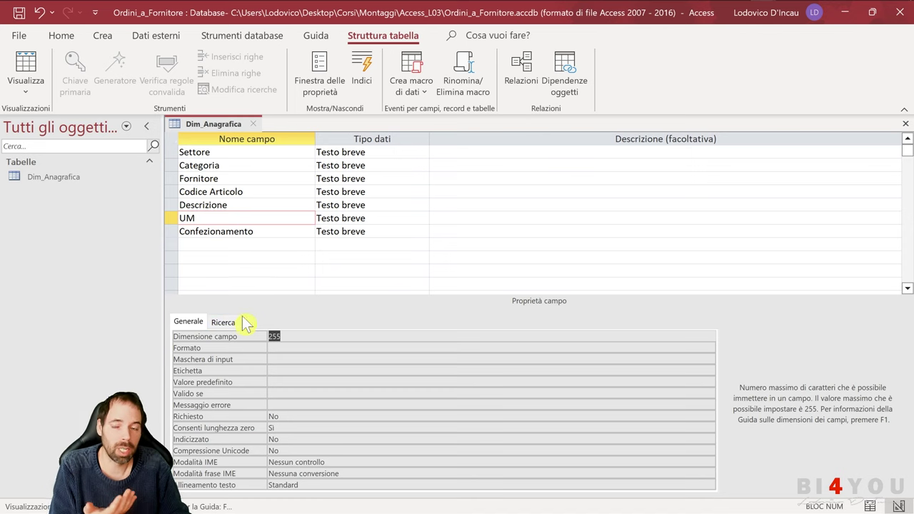
type("2")
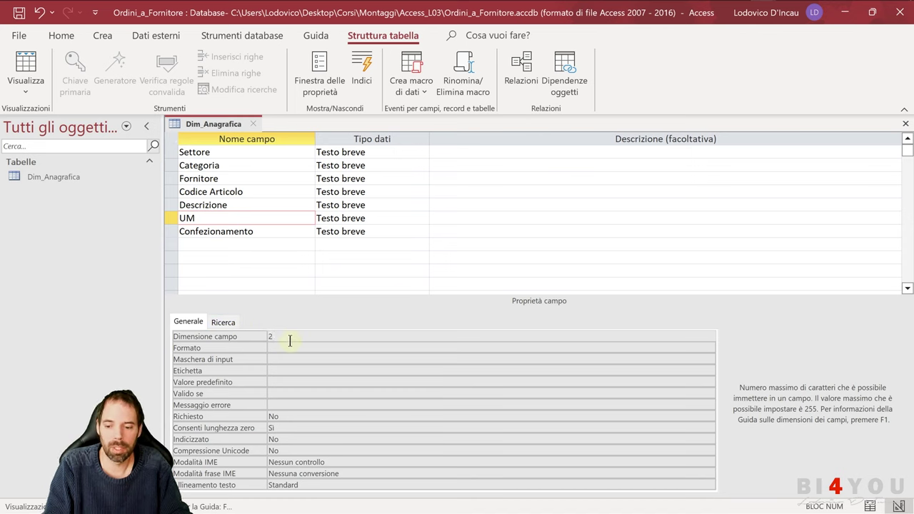
key("BackSpace")
type("3")
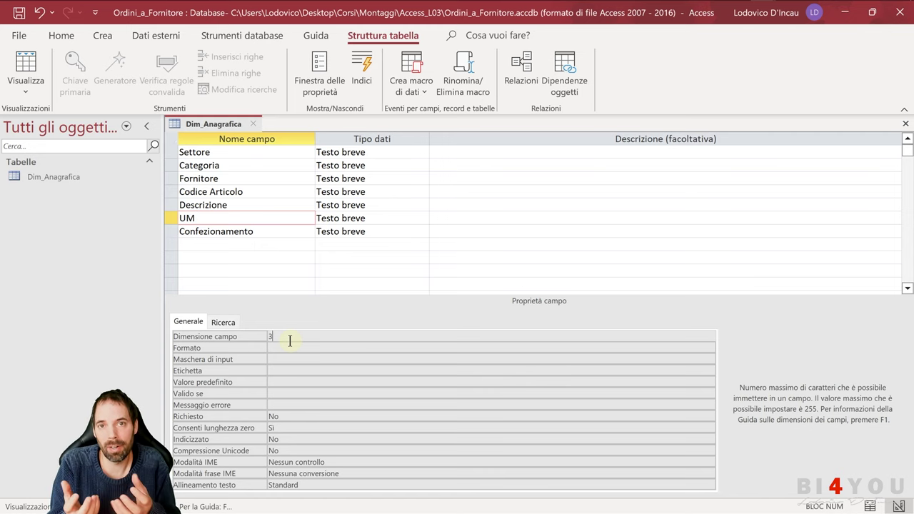
left_click(287, 344)
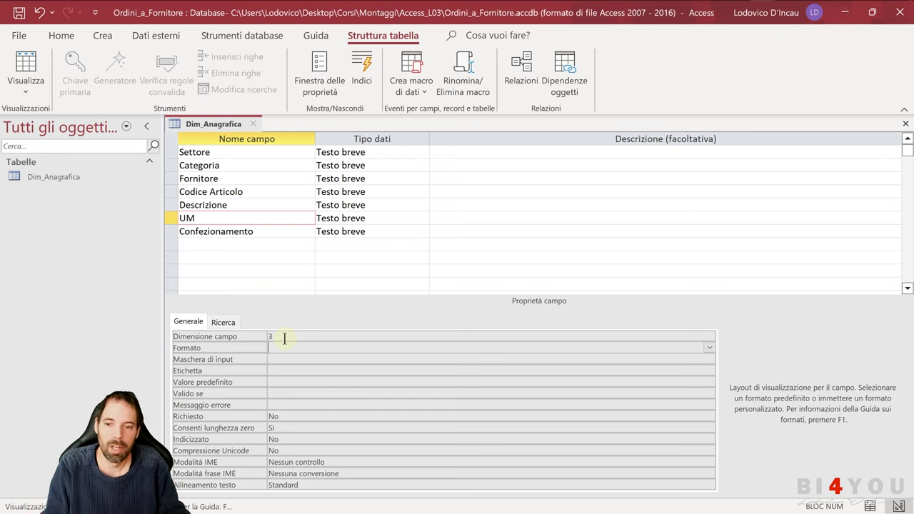
left_click(284, 339)
key("BackSpace")
type("255")
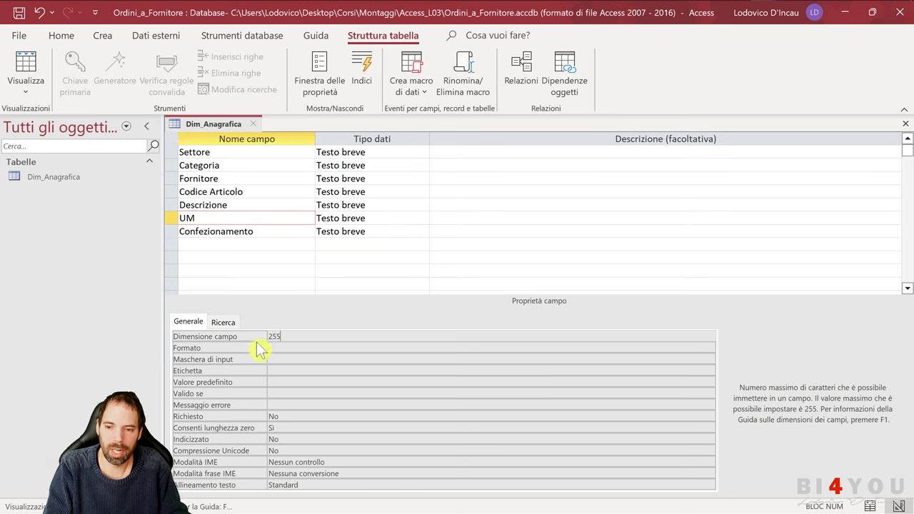
left_click(289, 345)
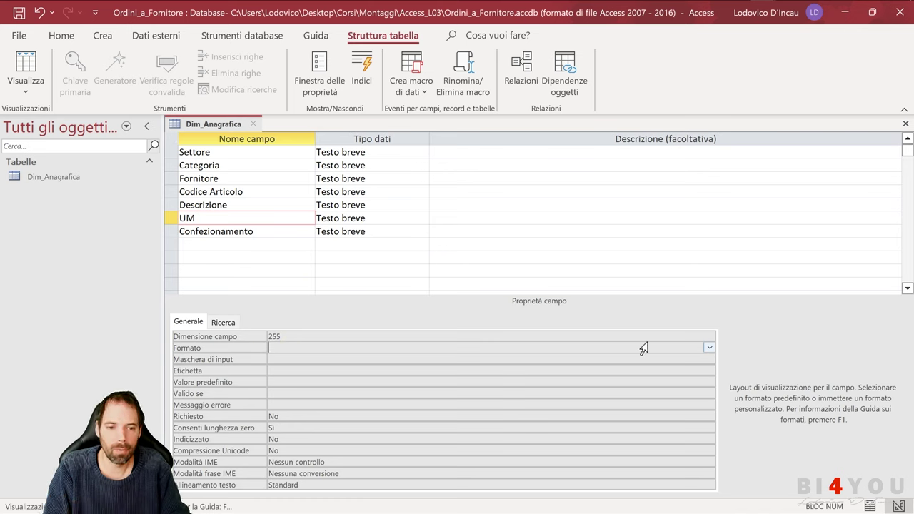
left_click(709, 349)
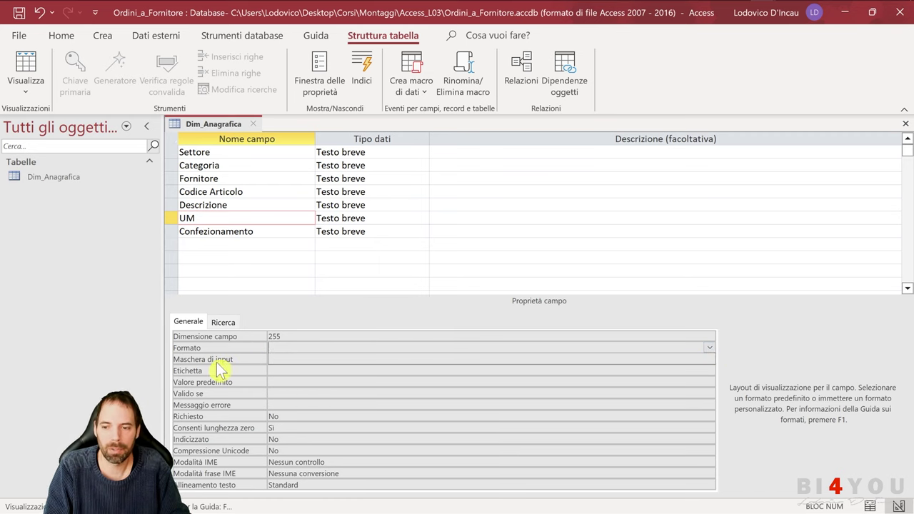
left_click(265, 359)
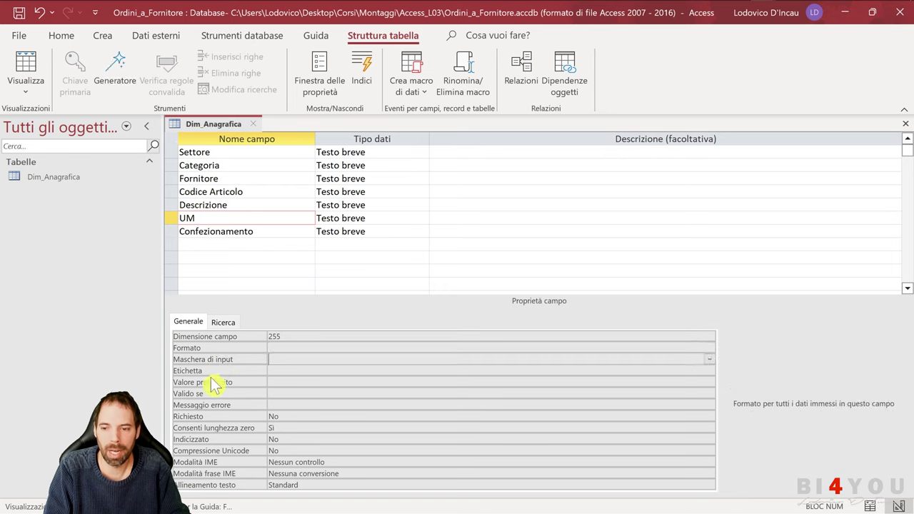
left_click(275, 367)
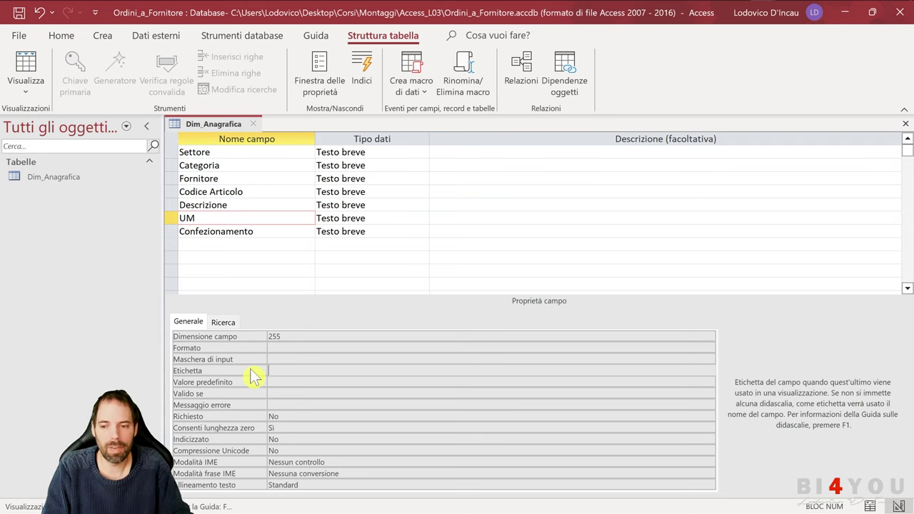
type("etichetta test")
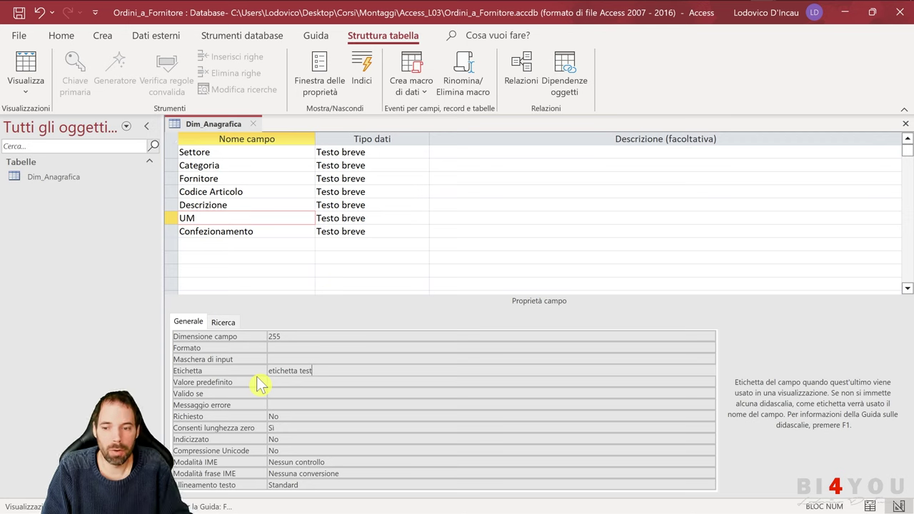
left_click_drag(325, 370, 235, 367)
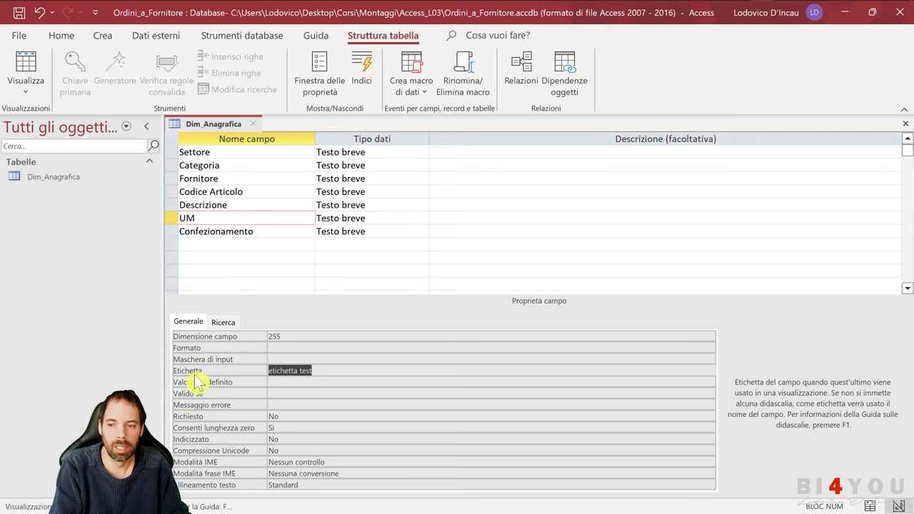
key("Delete")
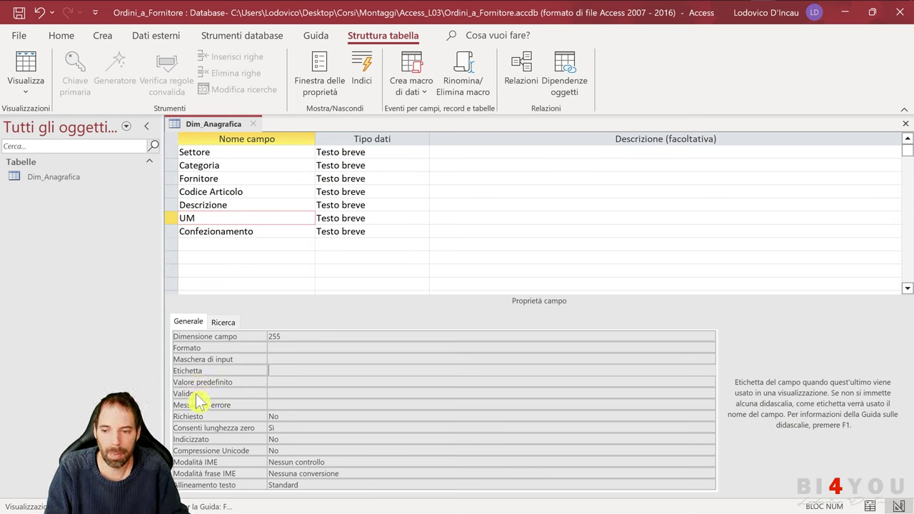
- Review UM's Valore predefinito, Valido se, Messaggio errore and Richiesto, then save the design
left_click(290, 384)
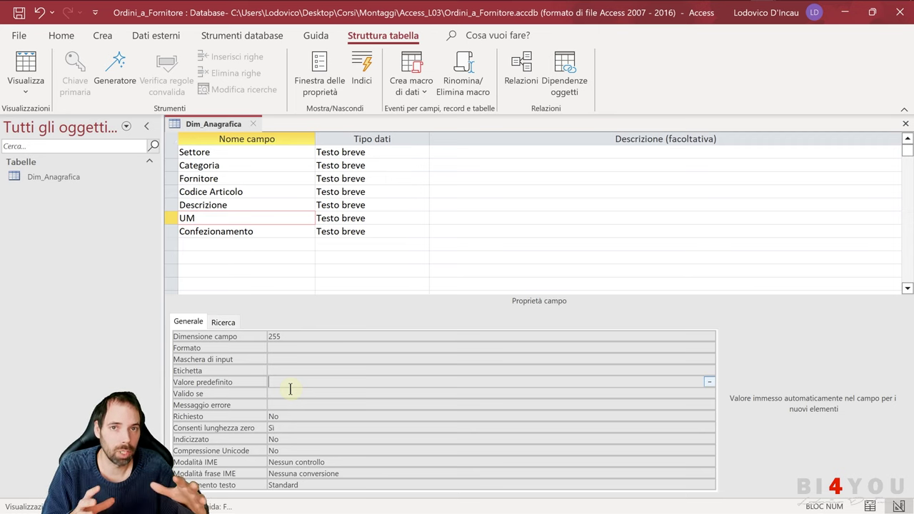
left_click(295, 394)
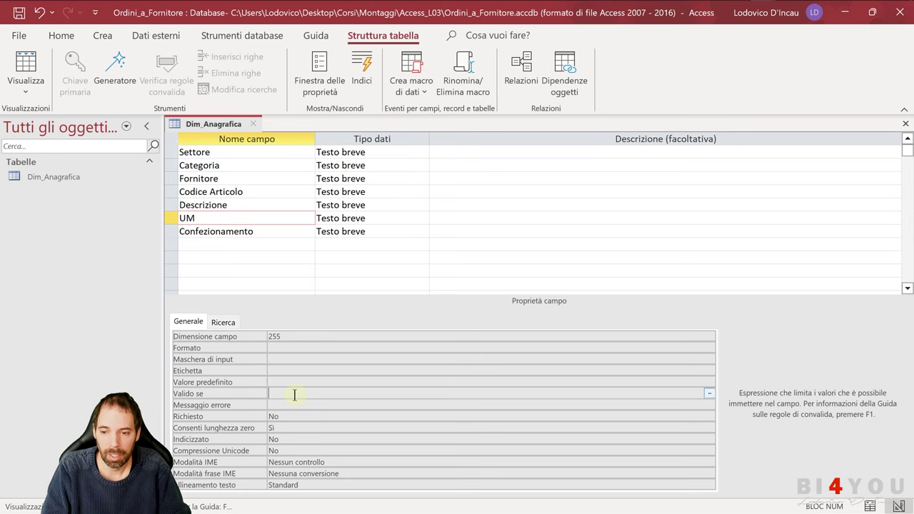
left_click(277, 404)
left_click(278, 392)
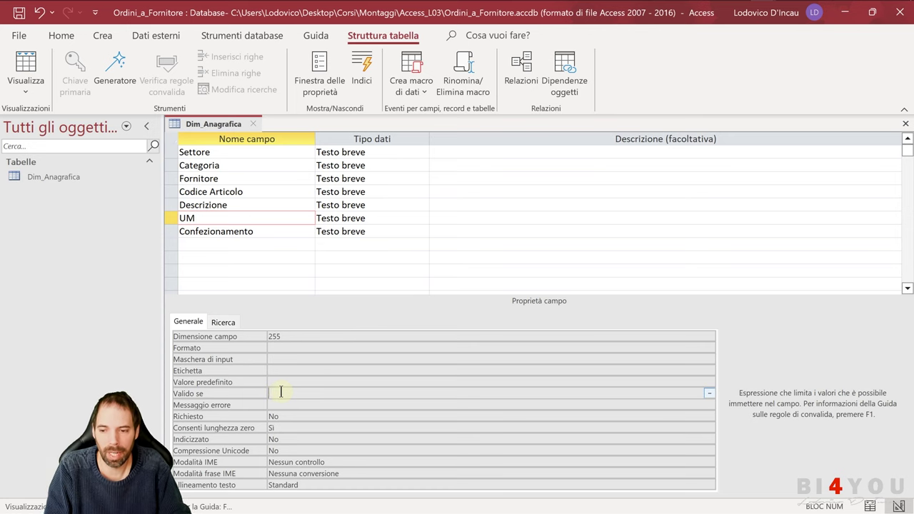
left_click(286, 415)
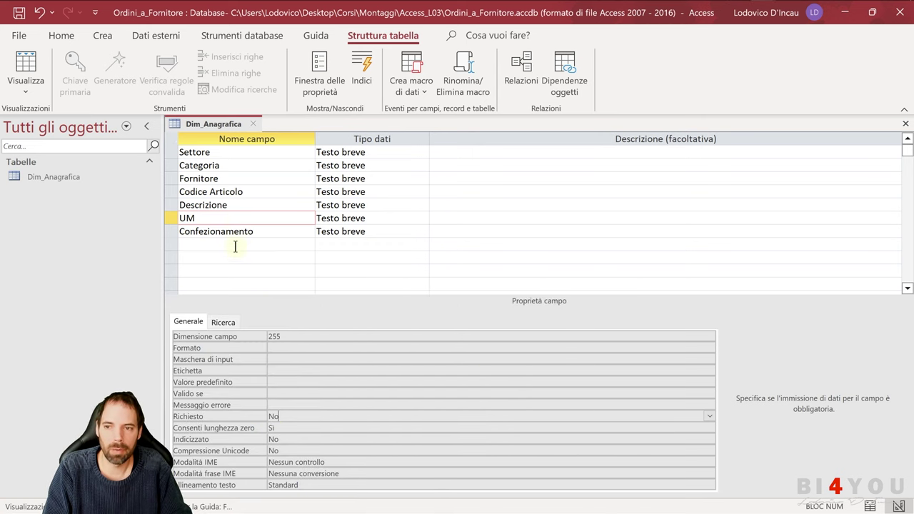
left_click(19, 12)
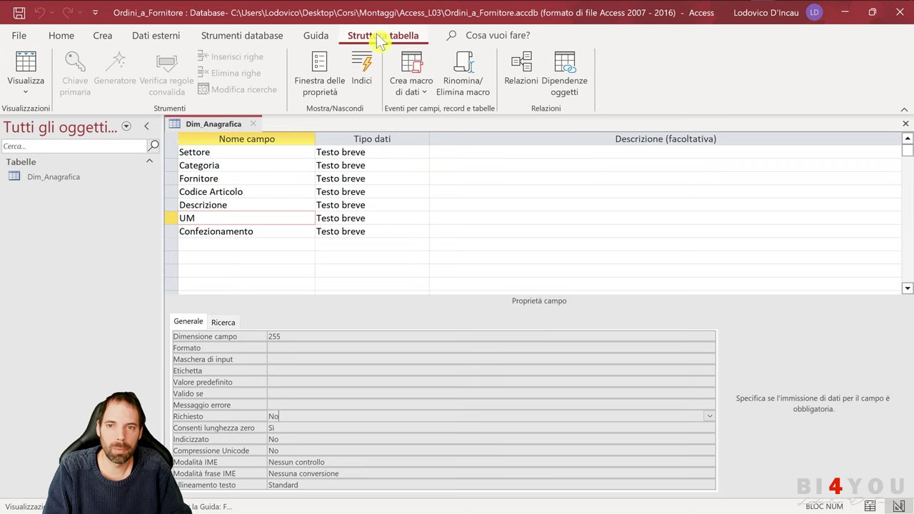
- Switch Dim_Anagrafica to Datasheet view and auto-fit all seven columns to their headers
left_click(26, 68)
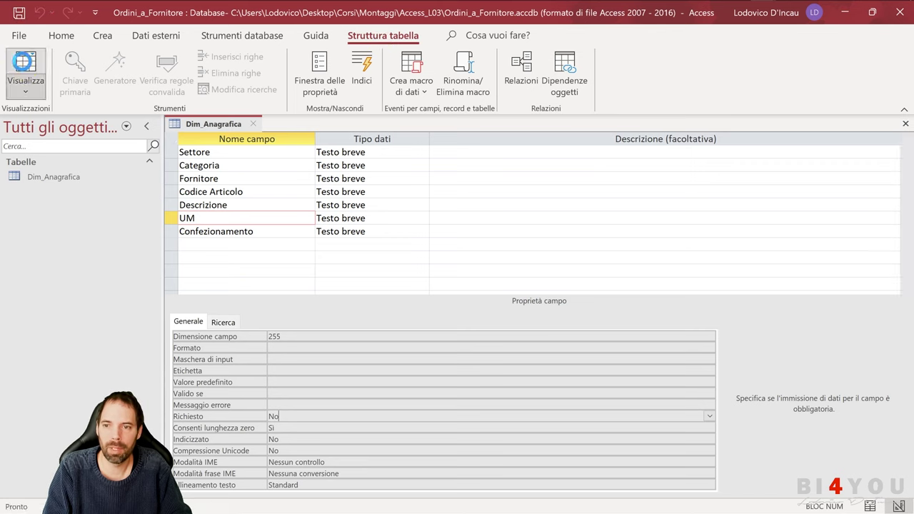
left_click_drag(603, 139, 198, 138)
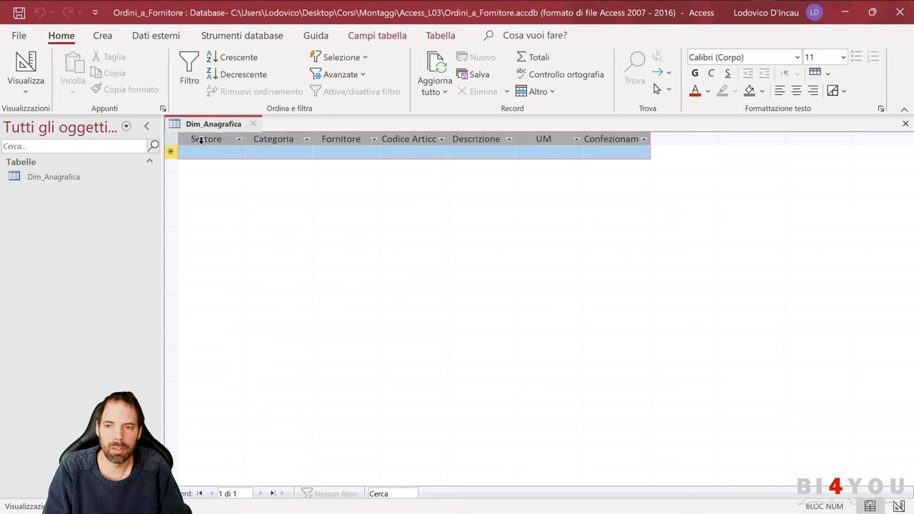
left_click(247, 138)
double_click(247, 139)
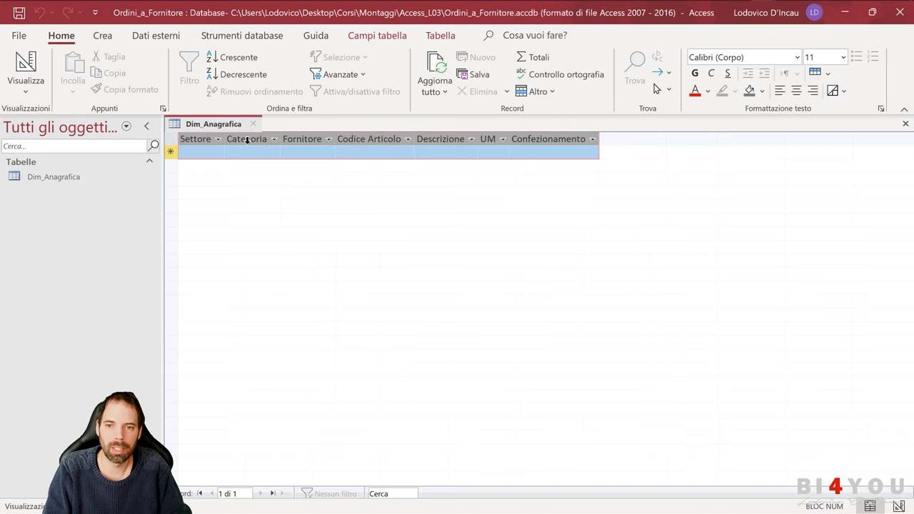
left_click(306, 152)
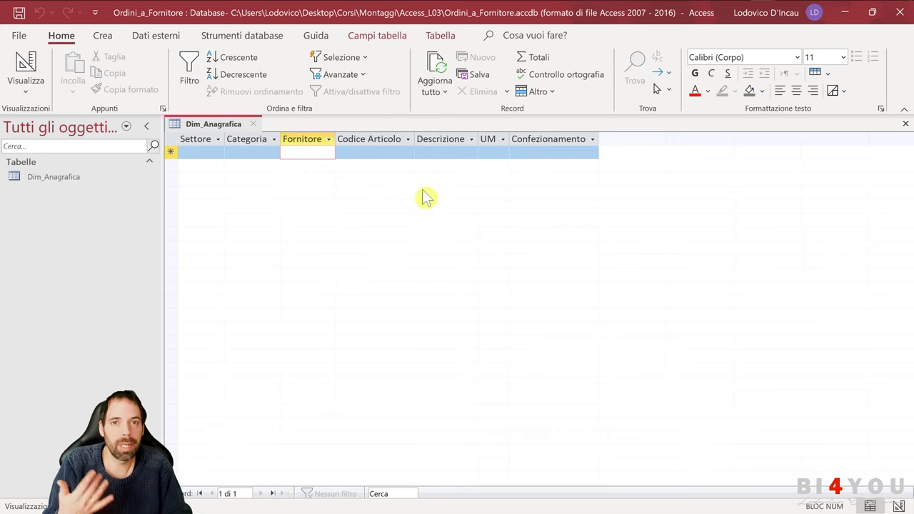
- Copy the Excel product records A2:G844 and switch back to the Ordini_a_Fornitore database
mouse_move(687, 9)
left_click(736, 12)
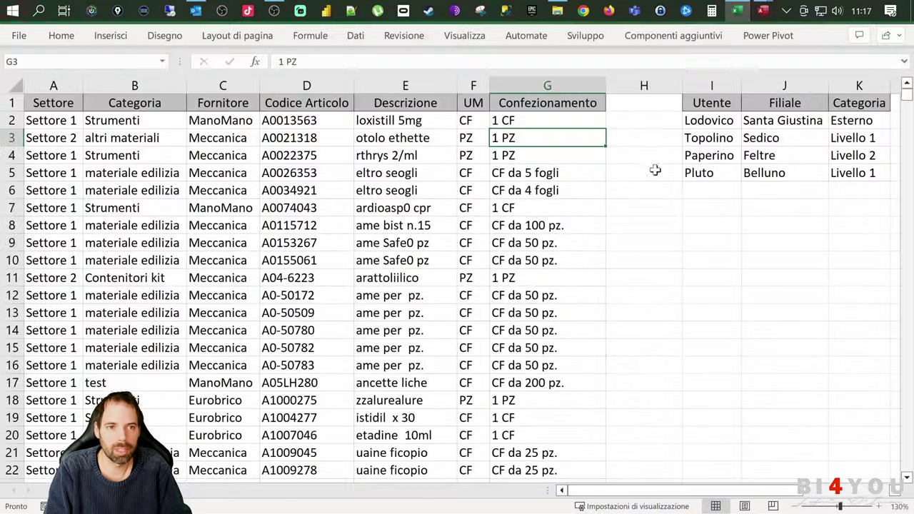
left_click(197, 172)
left_click(64, 120)
left_click_drag(64, 120, 503, 120)
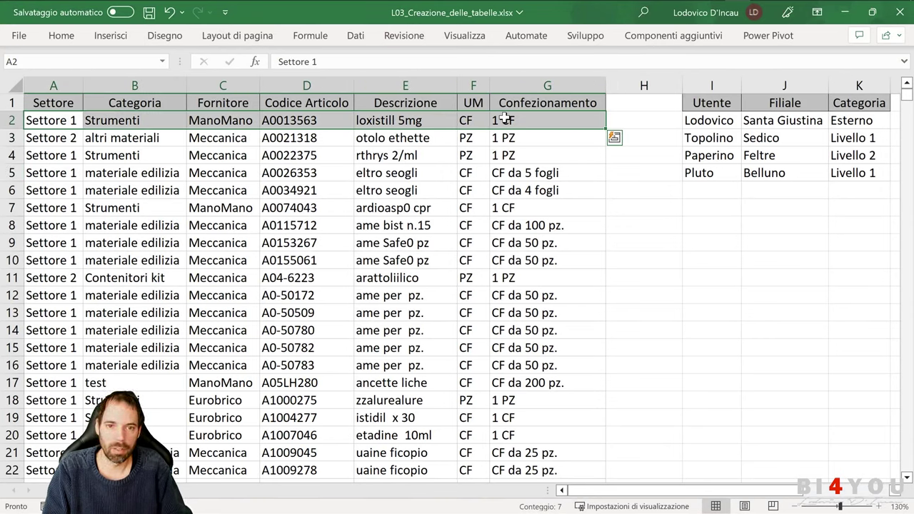
key("ctrl+shift+Down")
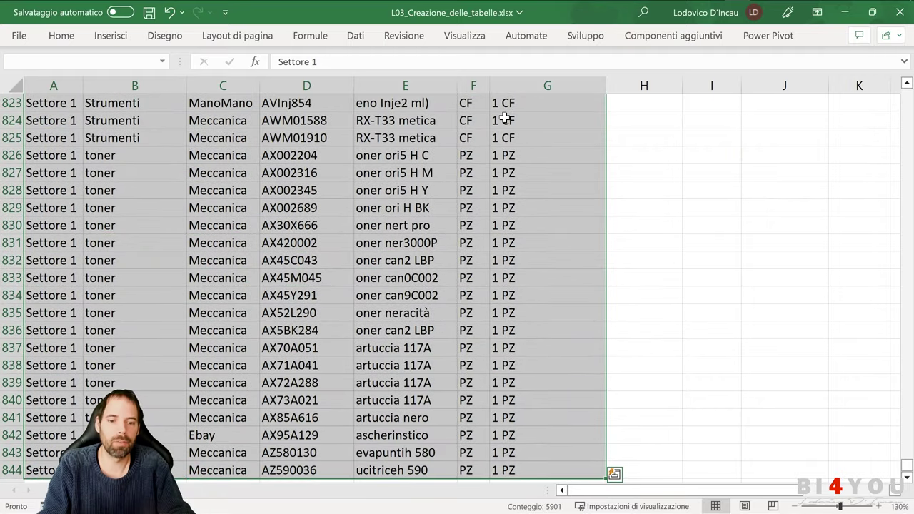
key("ctrl+c")
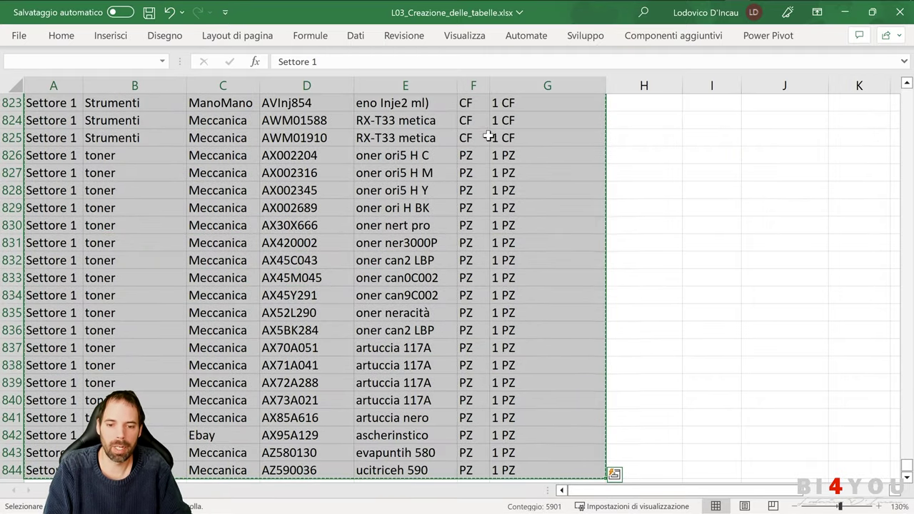
mouse_move(675, 8)
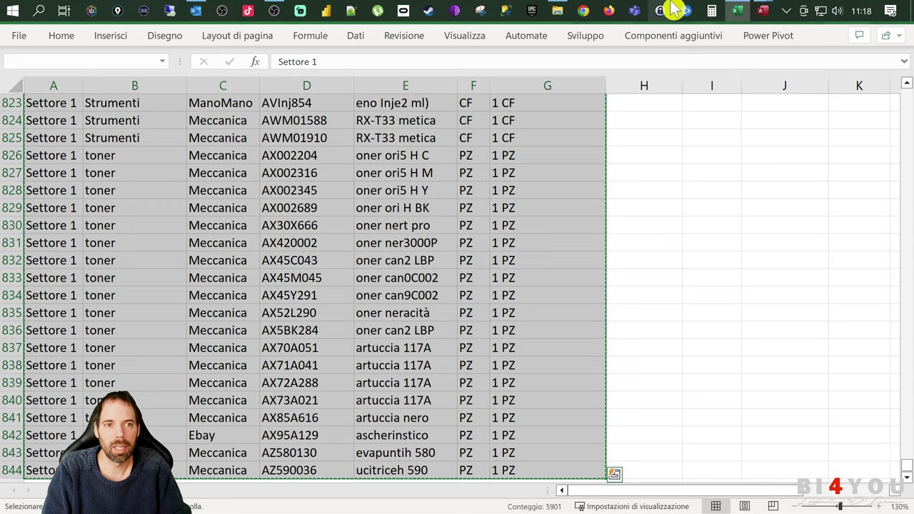
left_click(763, 10)
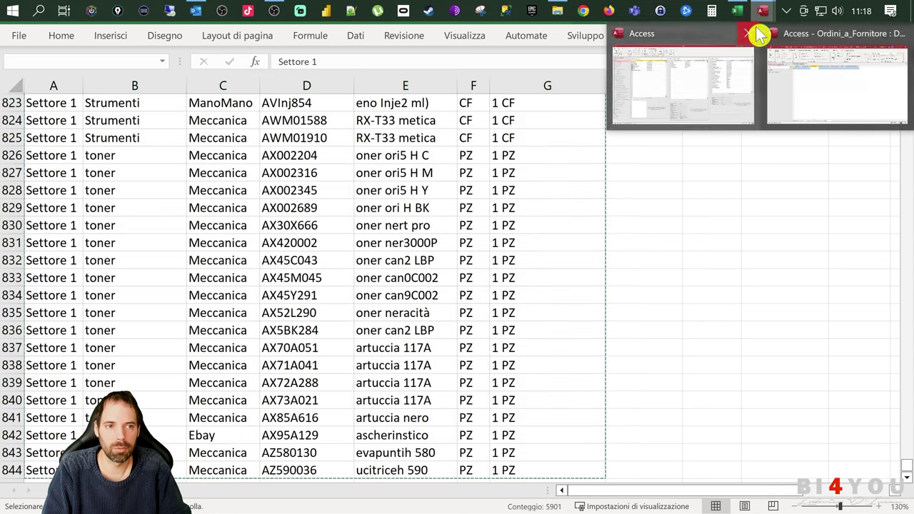
left_click(801, 103)
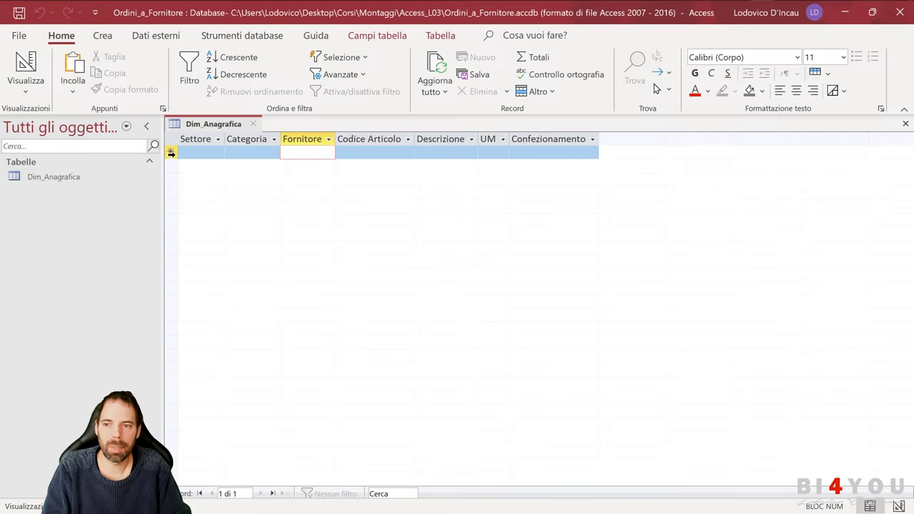
- Enter two trial records, 'd' in Settore and 'g' in Categoria, in the datasheet
left_click(170, 152)
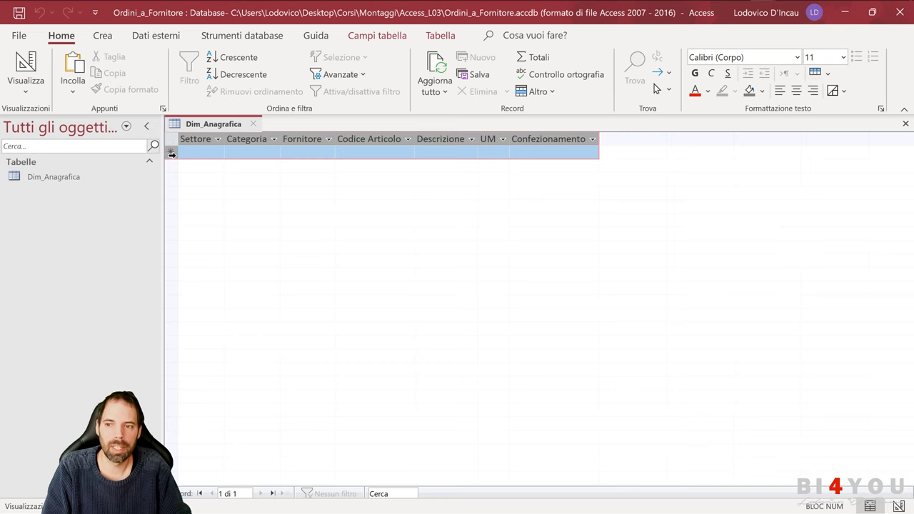
left_click(194, 153)
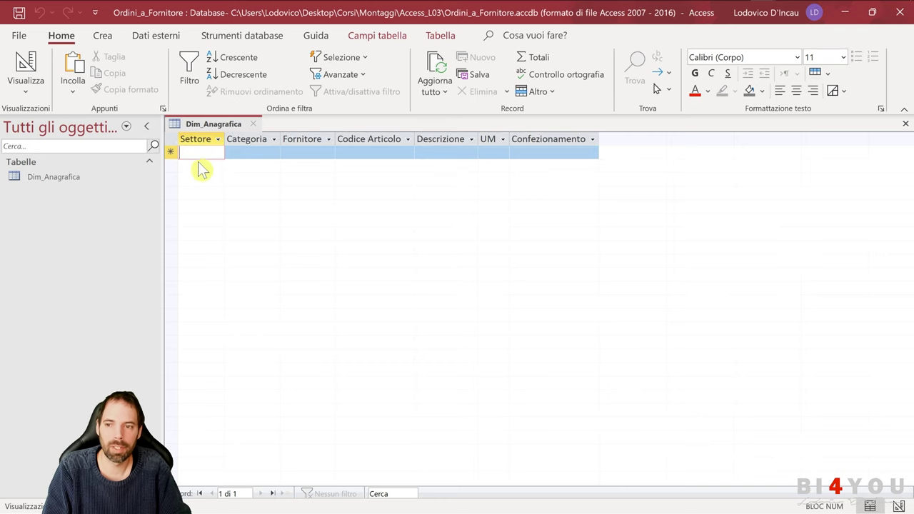
type("d")
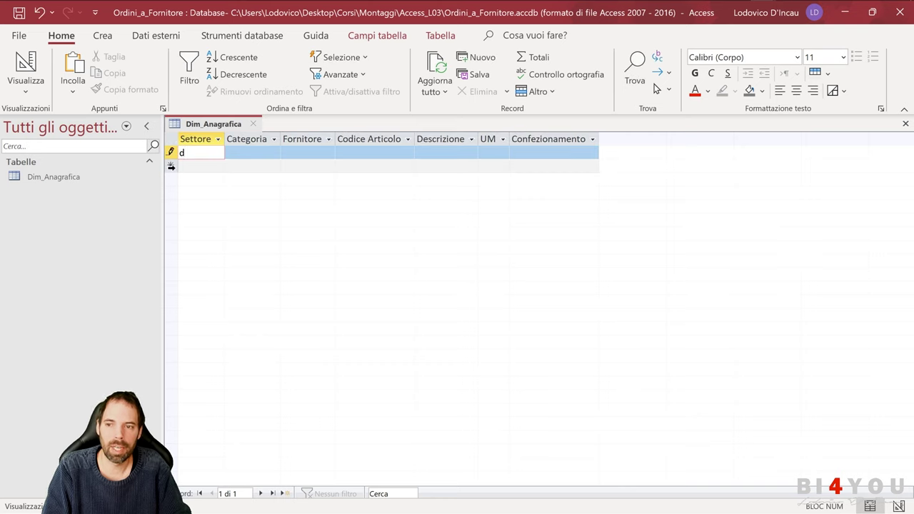
left_click(257, 151)
left_click(253, 165)
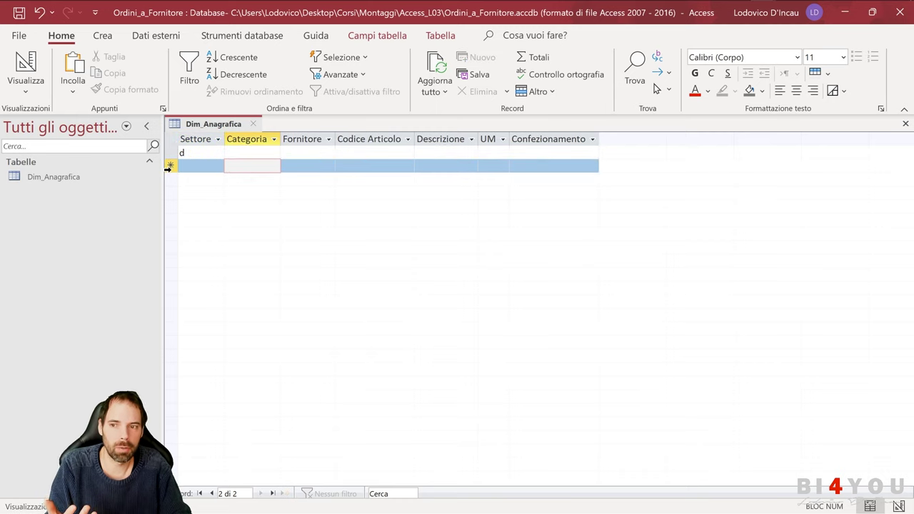
left_click(170, 157)
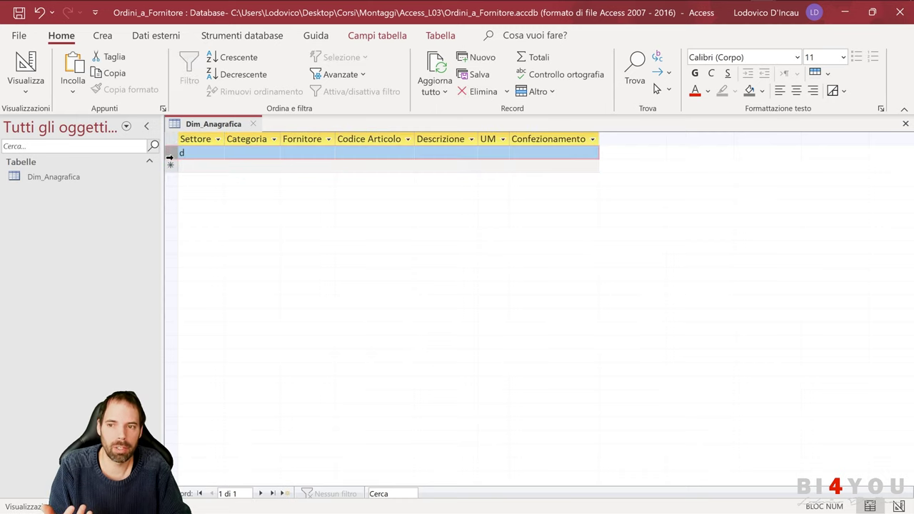
left_click(248, 166)
type("g")
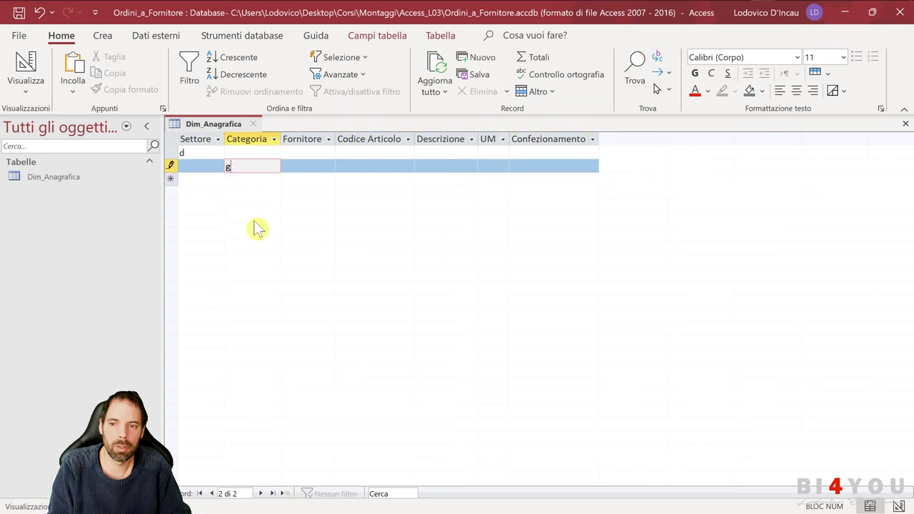
left_click(254, 179)
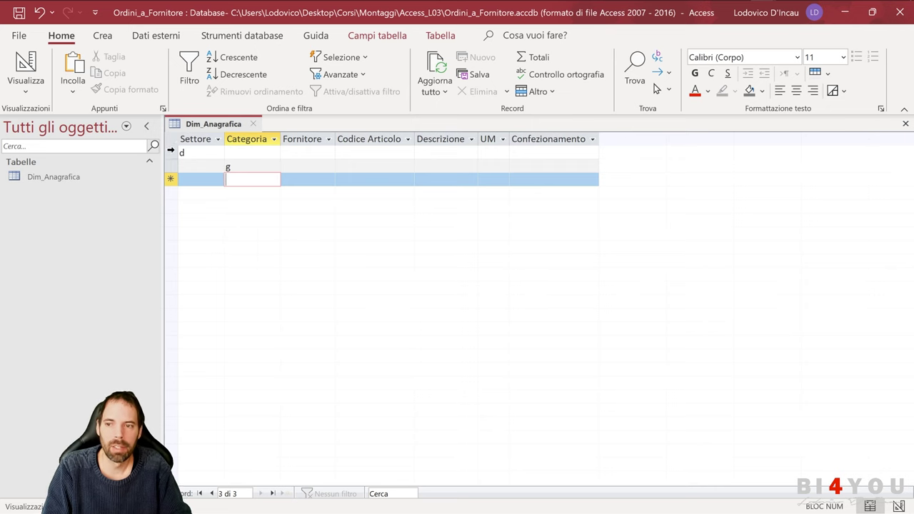
- Delete both trial records and select the empty new-record row
left_click_drag(169, 151, 170, 166)
key("Delete")
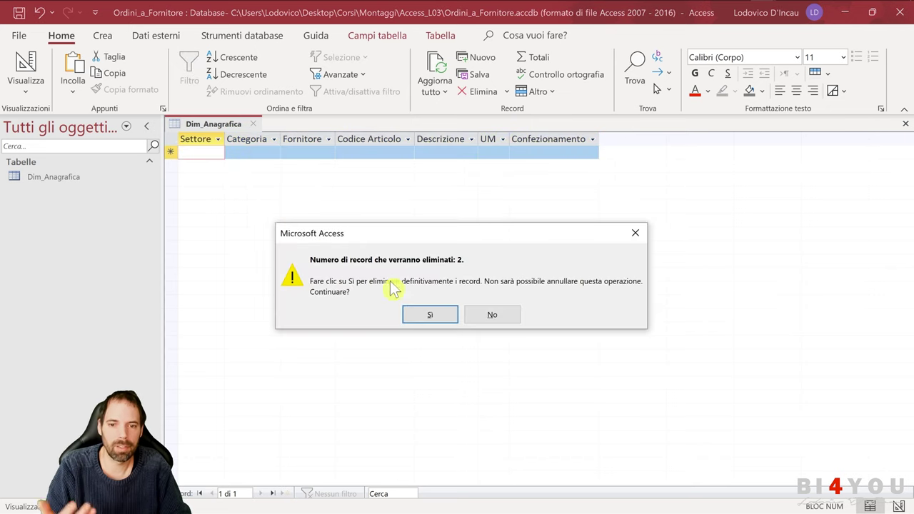
left_click(417, 317)
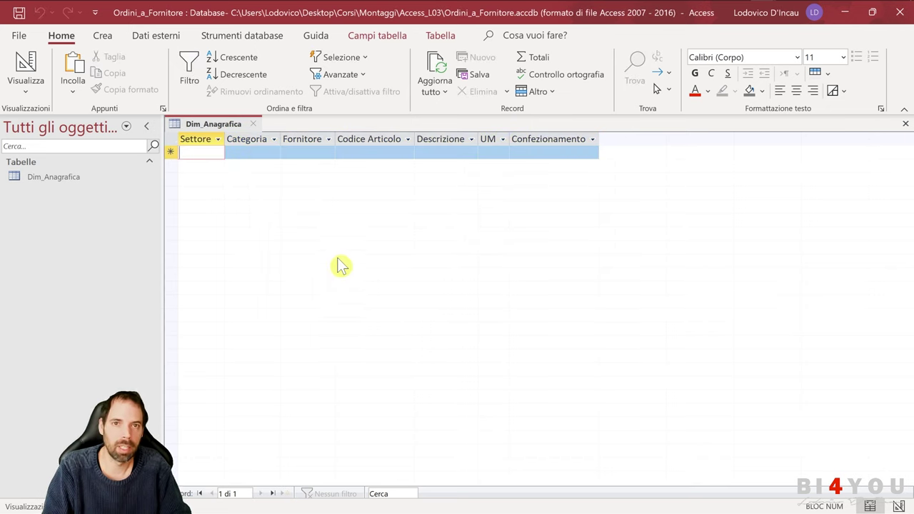
left_click(199, 152)
left_click(170, 152)
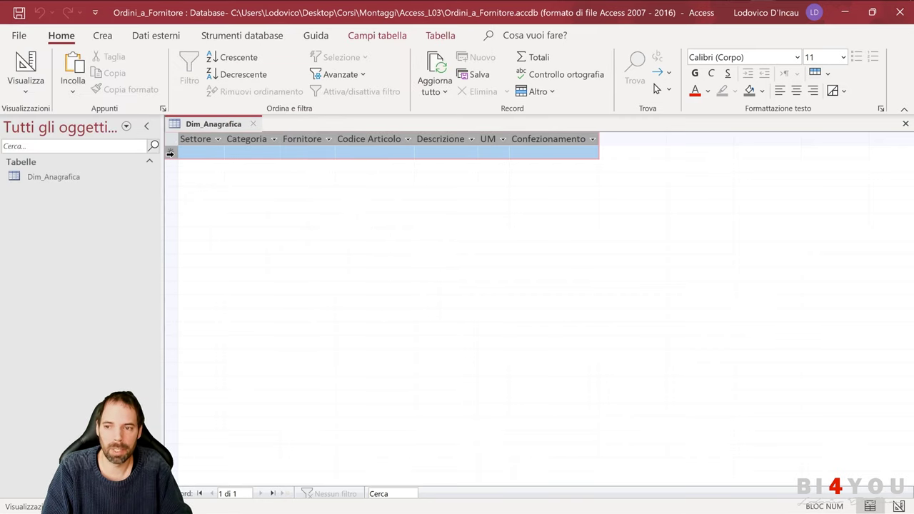
- Paste the copied 843 records into Dim_Anagrafica's new row and confirm
right_click(170, 153)
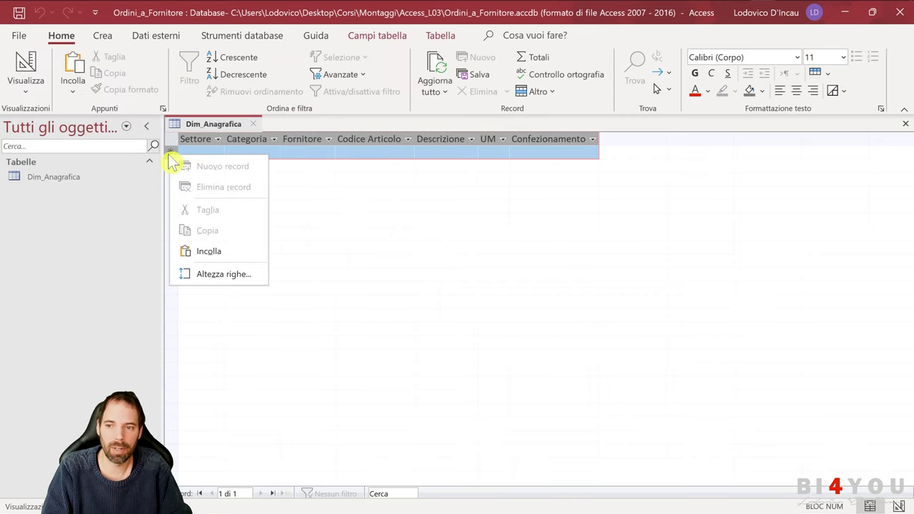
left_click(207, 251)
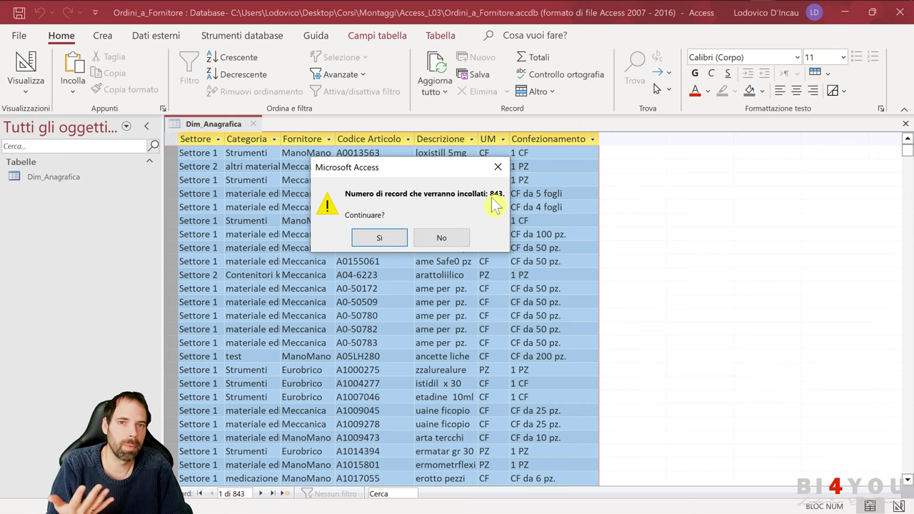
left_click(378, 243)
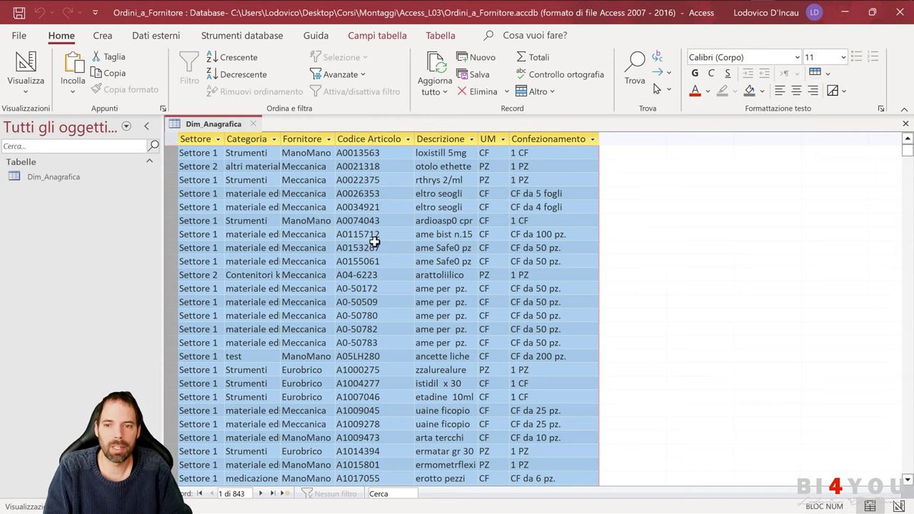
left_click(307, 207)
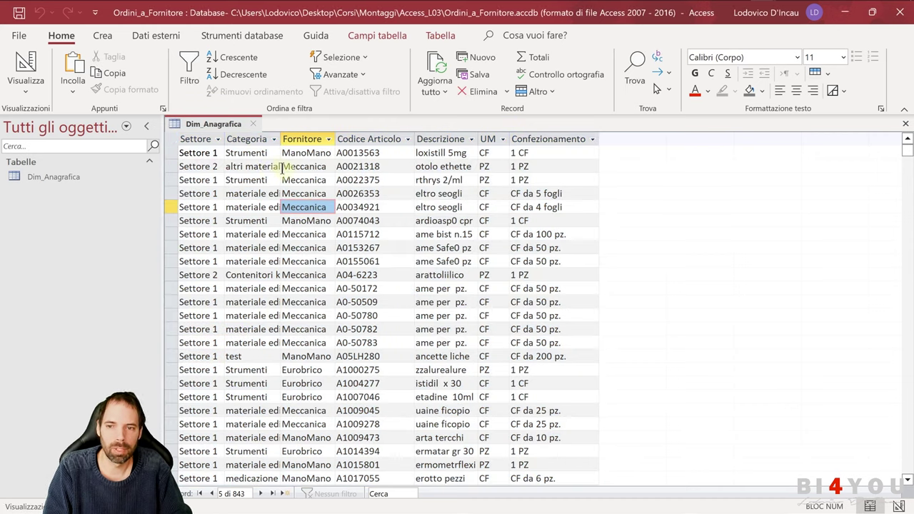
- Auto-fit the Categoria column, check a few pasted values, then close the table saving its layout
left_click_drag(543, 138, 178, 141)
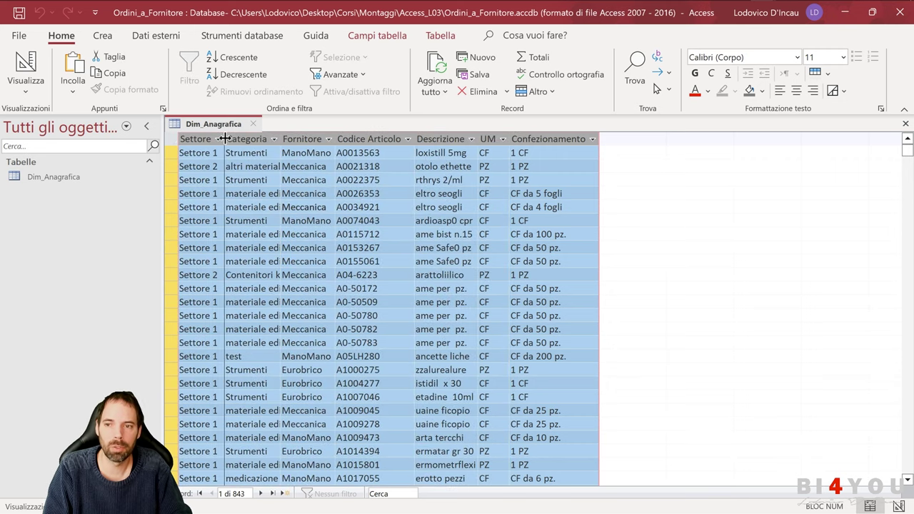
double_click(224, 139)
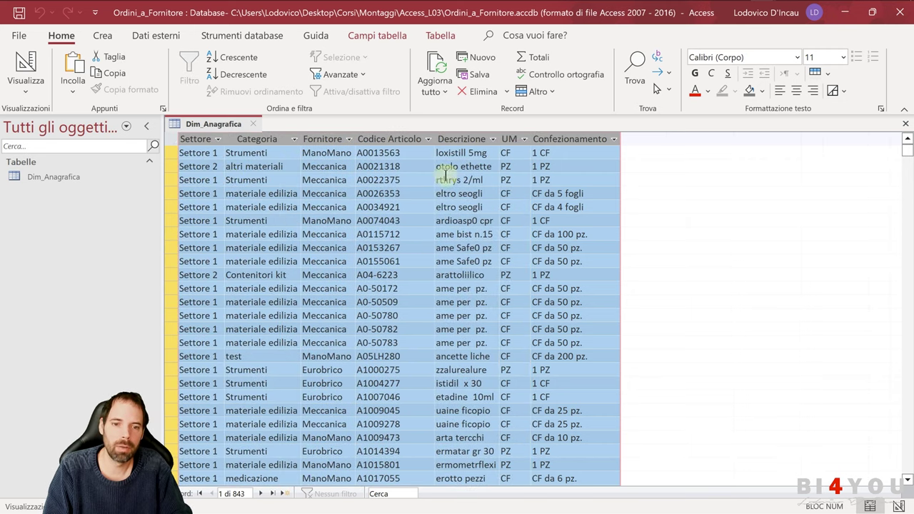
left_click(556, 183)
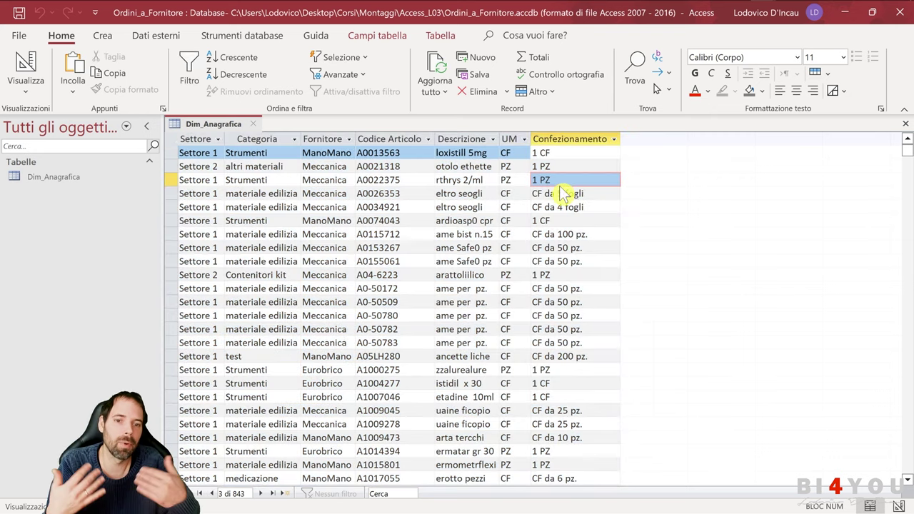
left_click(457, 193)
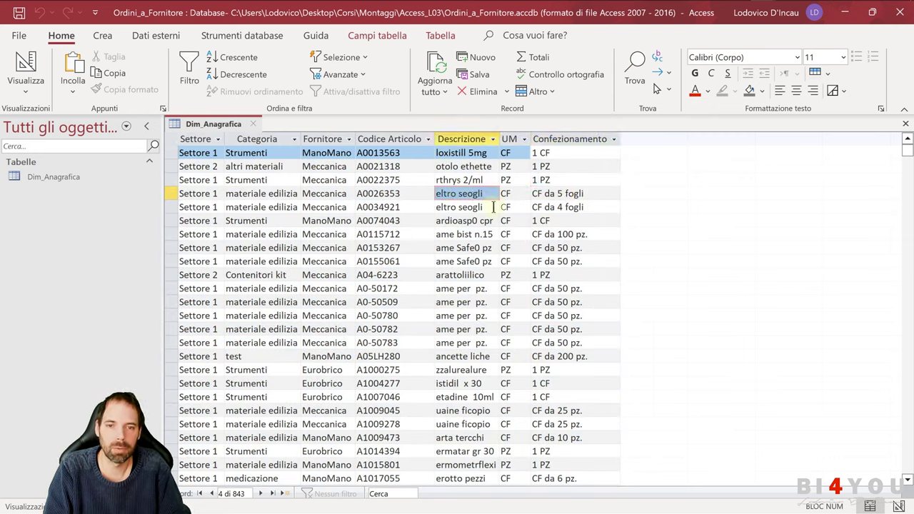
left_click(297, 179)
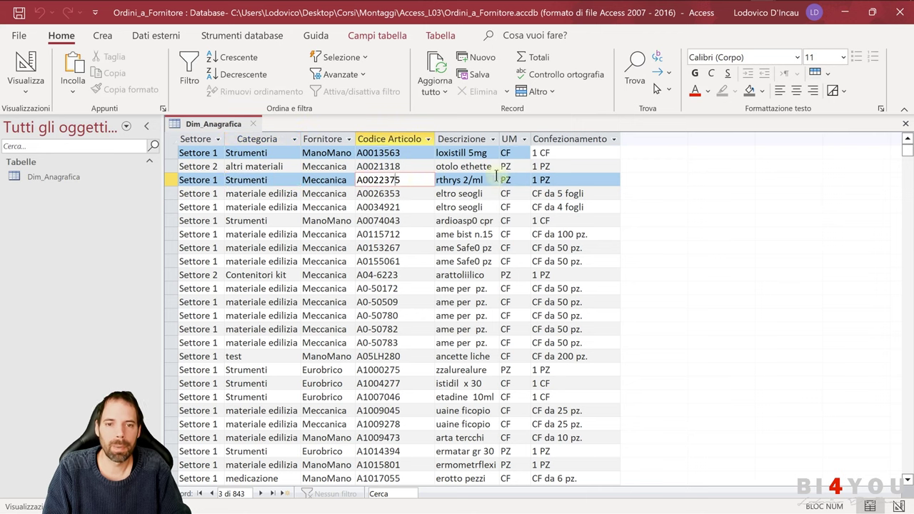
left_click(555, 166)
left_click(295, 190)
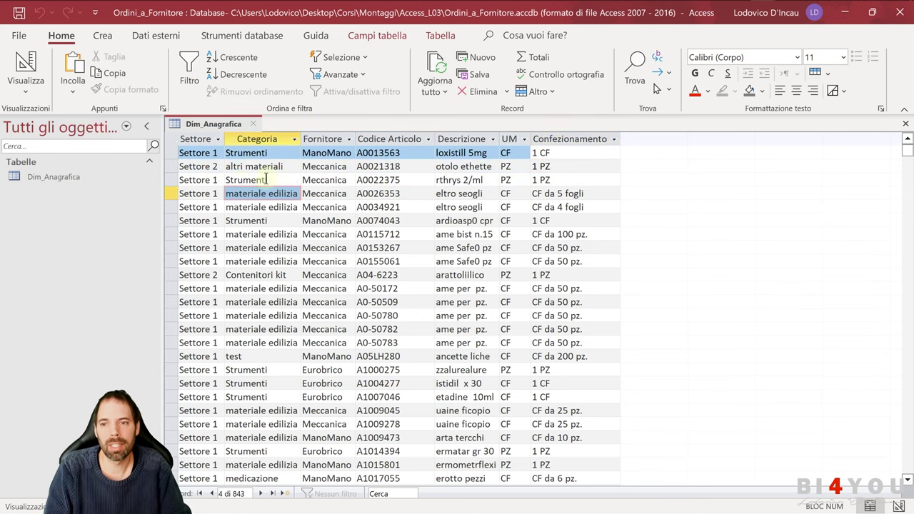
left_click(253, 124)
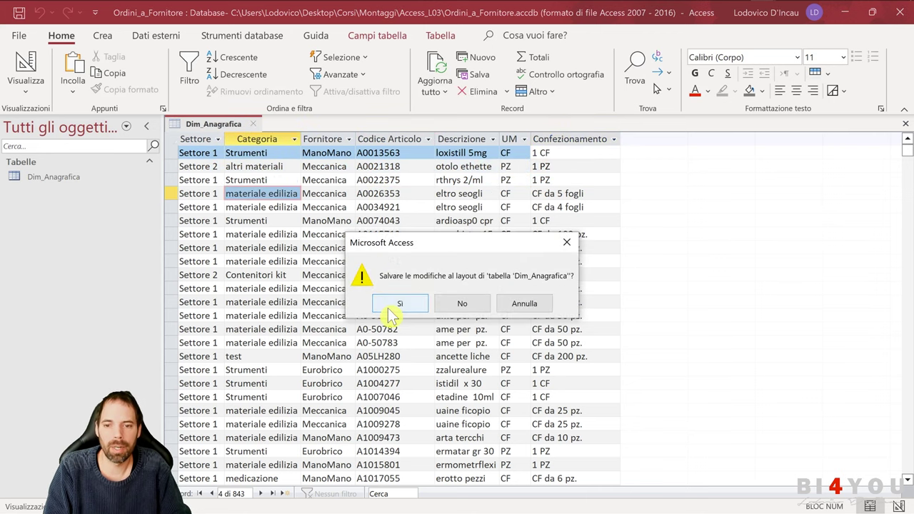
left_click(399, 305)
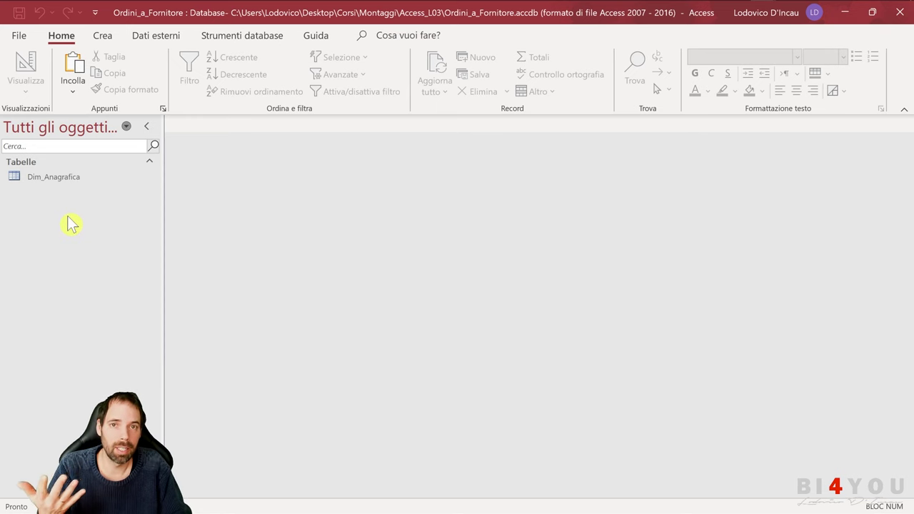
- Back in Excel, return to the top of the sheet and cancel the pending copy of columns A–G
left_click(738, 11)
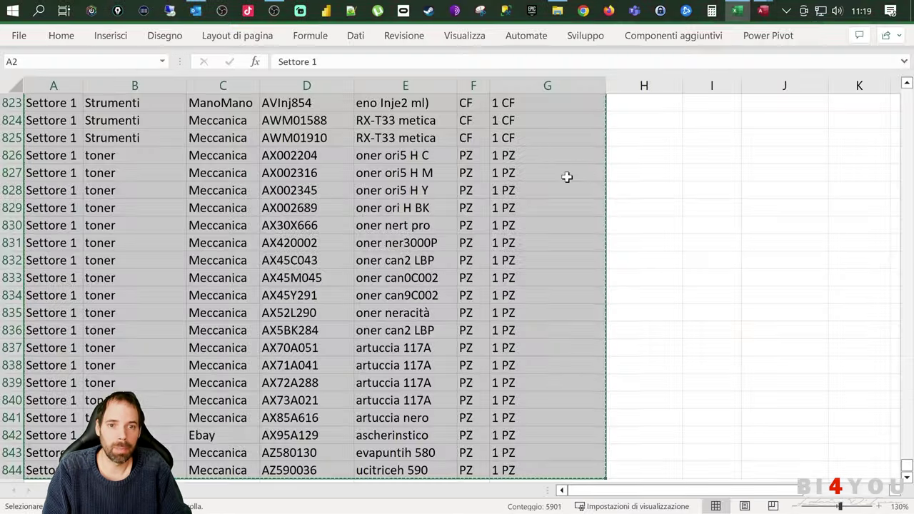
left_click(450, 174)
scroll(581, 183, "up", 5)
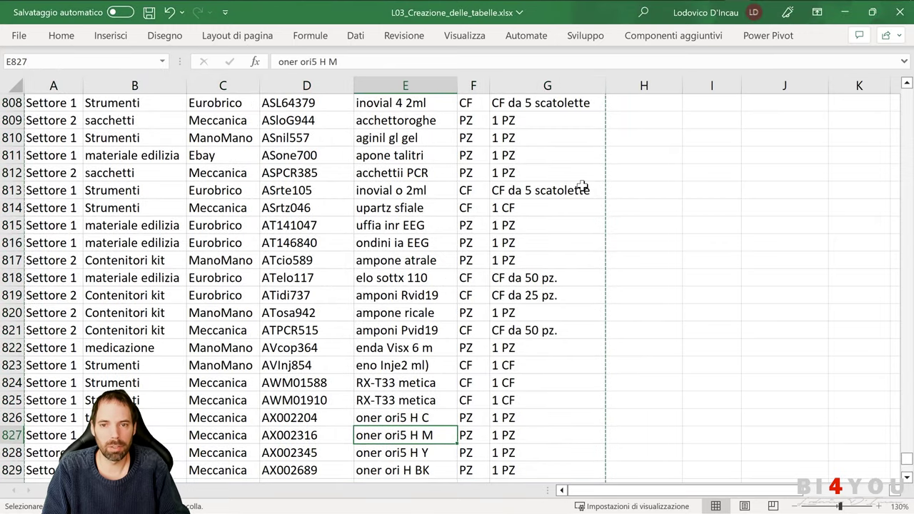
key("ctrl+Up")
left_click(710, 117)
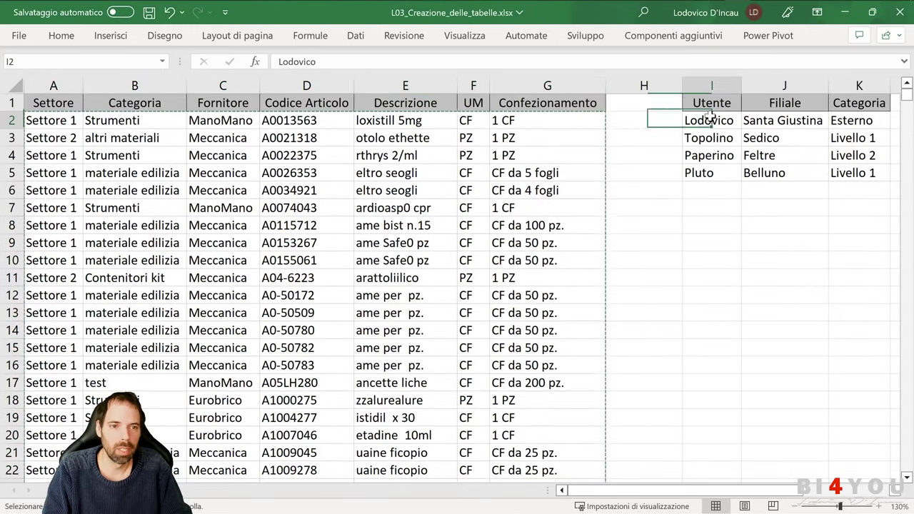
key("Escape")
- Review the four Utente names and Filiale branches in the user table, ending on column K
left_click(753, 235)
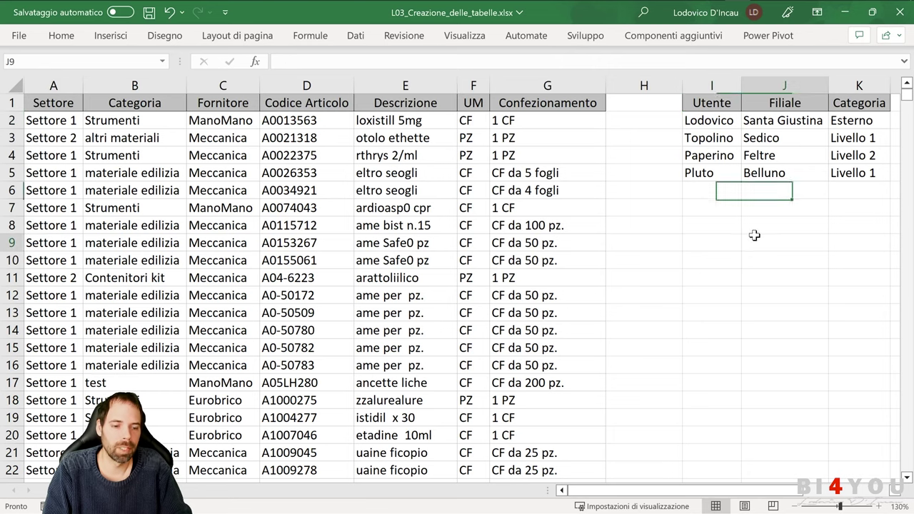
left_click_drag(778, 491, 849, 491)
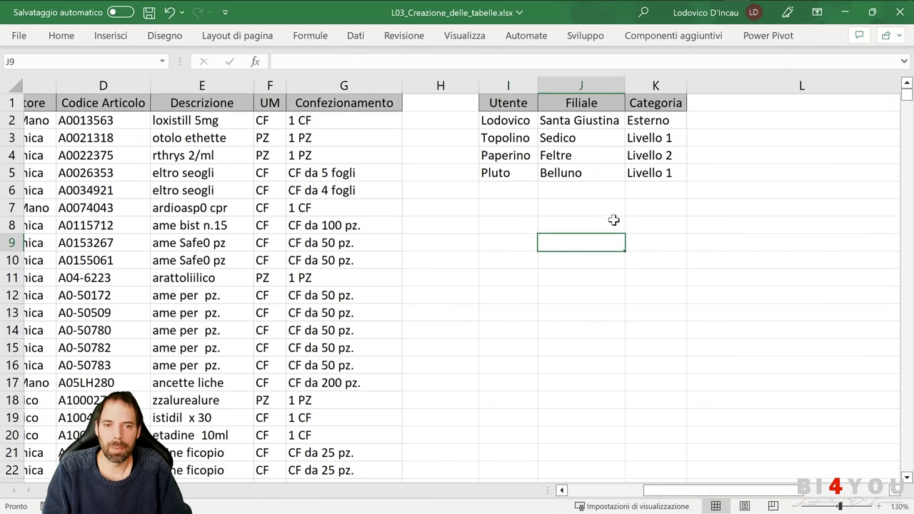
left_click(523, 119)
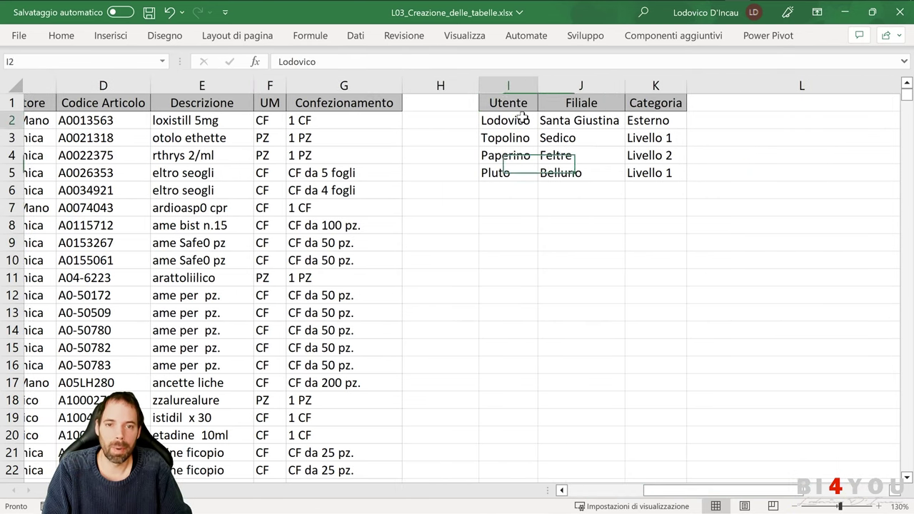
left_click_drag(524, 118, 522, 172)
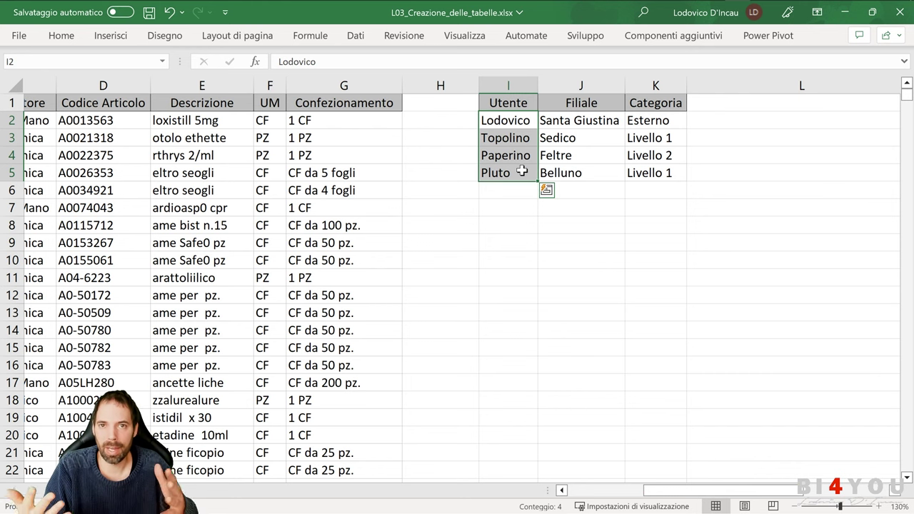
left_click(583, 118)
left_click(508, 118)
left_click(567, 119)
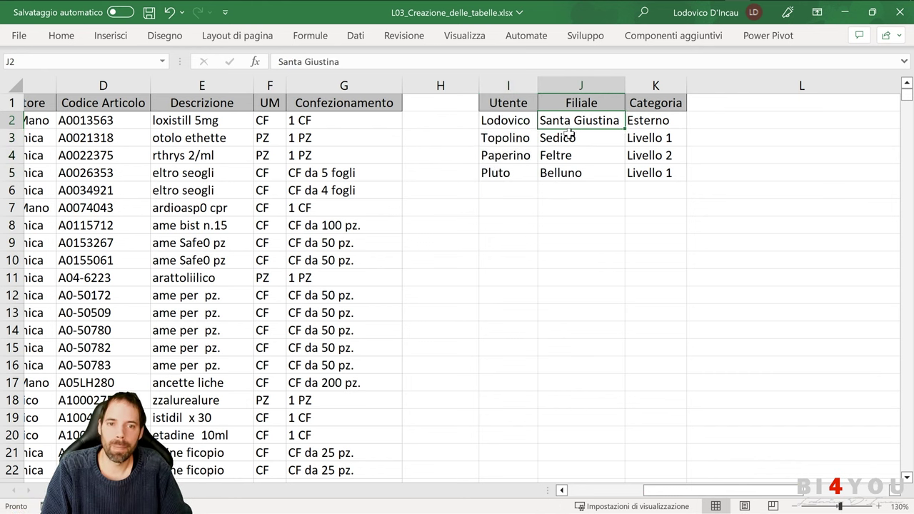
left_click_drag(577, 103, 586, 165)
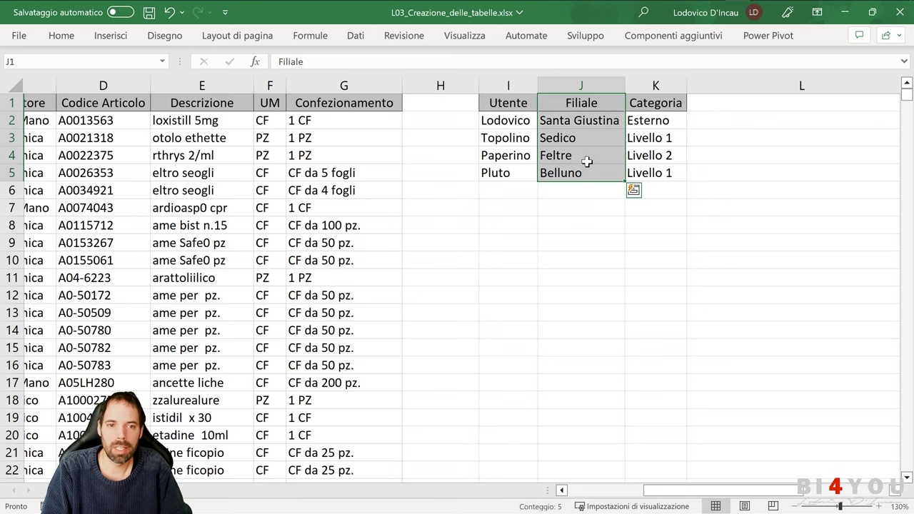
left_click(649, 84)
- Insert an empty column before Categoria and give it the header Cod_Filiale in K1
right_click(648, 84)
left_click(688, 230)
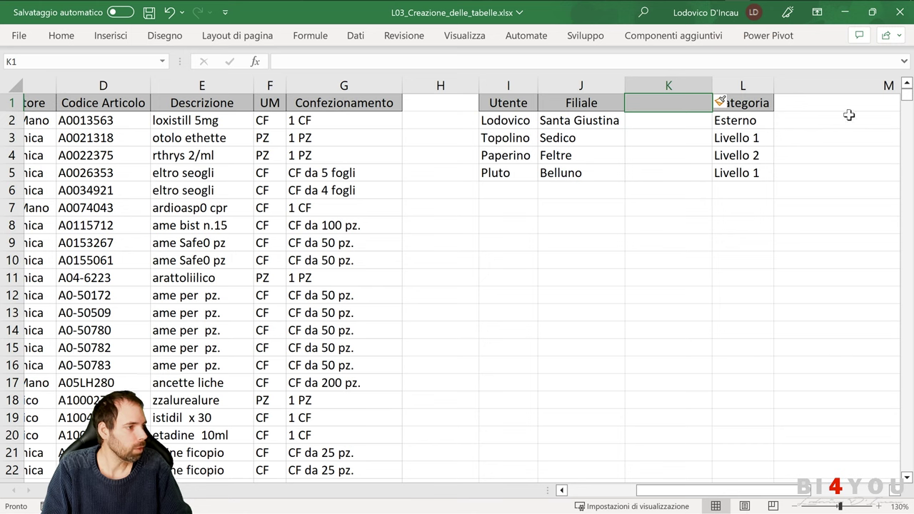
left_click(731, 154)
left_click(652, 101)
type("Cod")
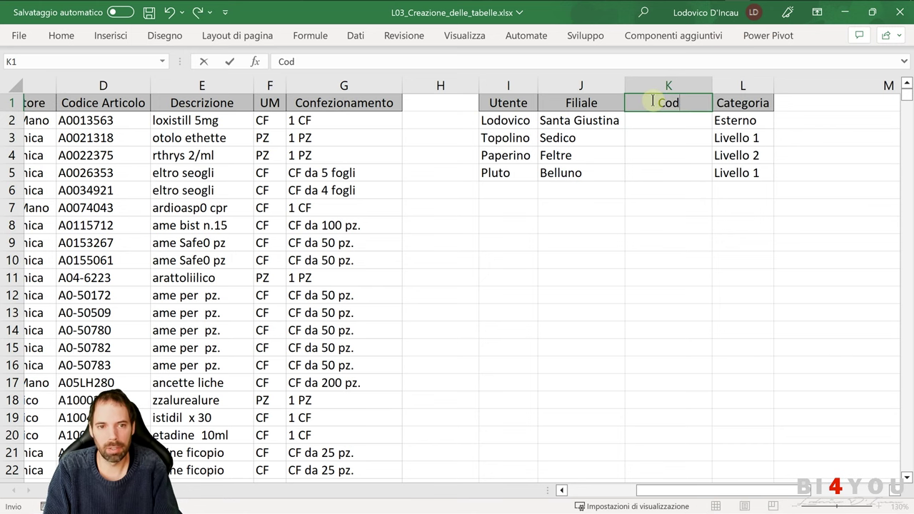
type("_Filiale")
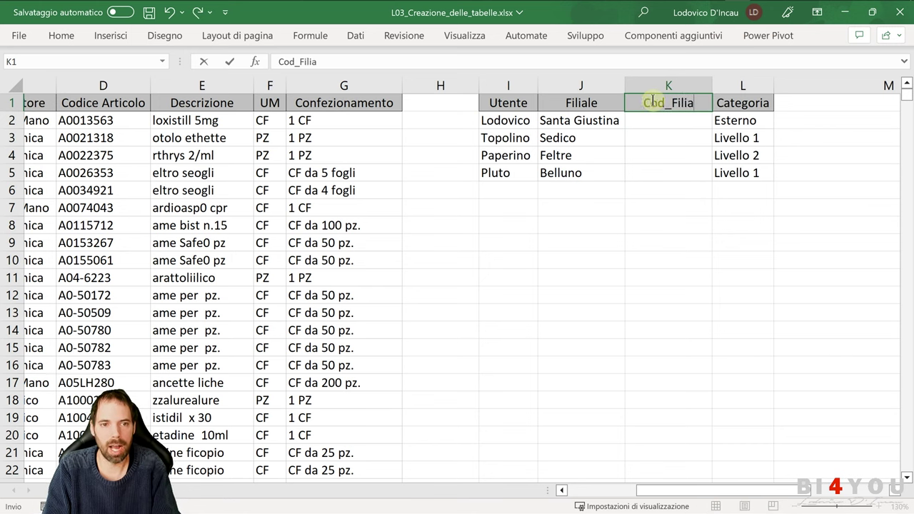
key("Return")
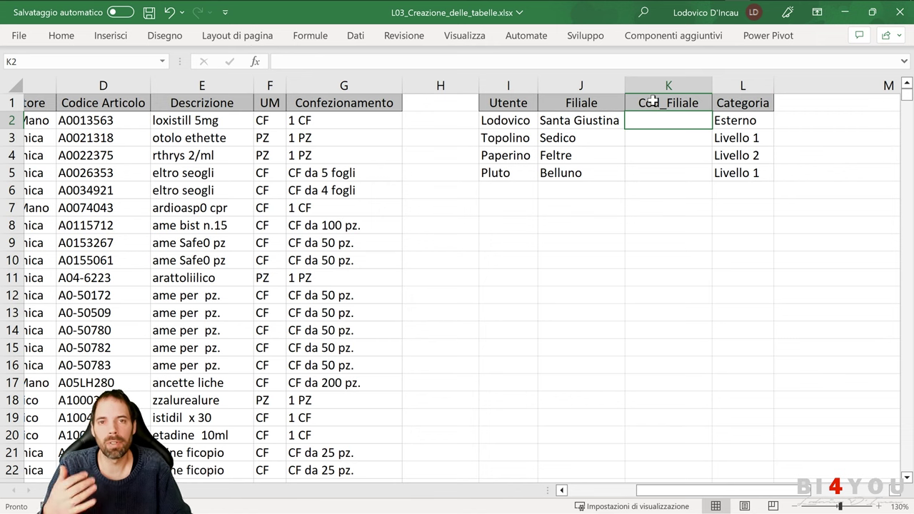
- Enter 001 as Santa Giustina's Cod_Filiale in K2, which Excel stores as 1
left_click(582, 127)
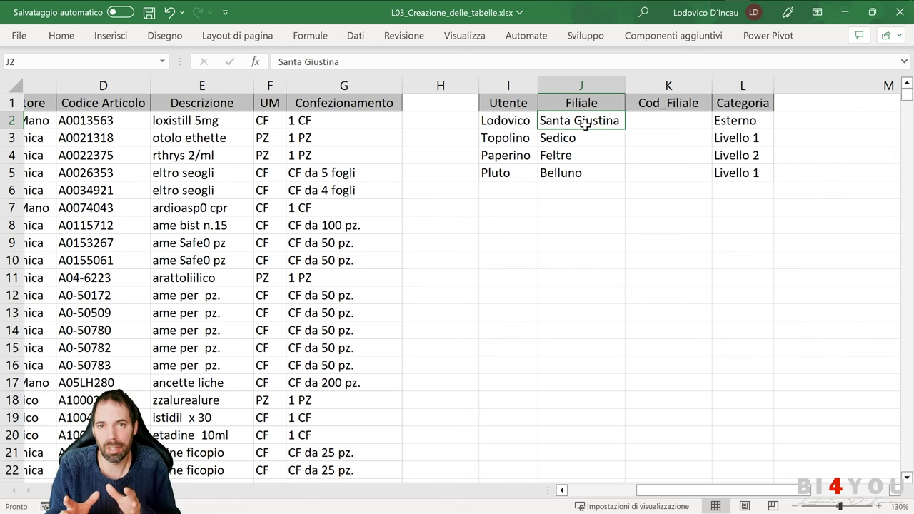
left_click(665, 118)
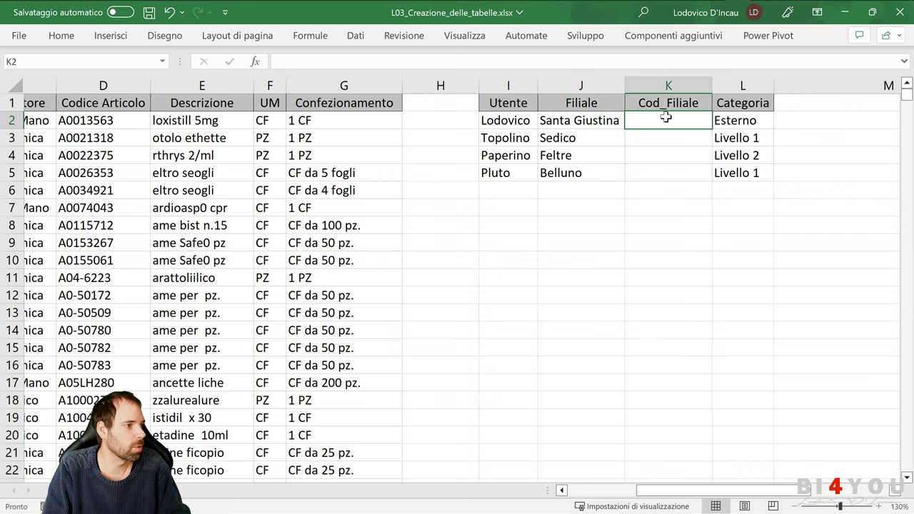
type("001")
key("Return")
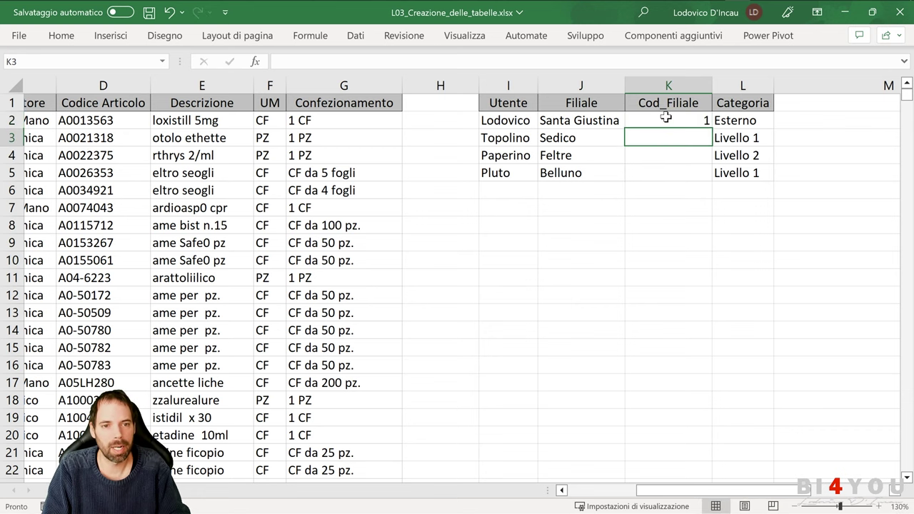
left_click(678, 121)
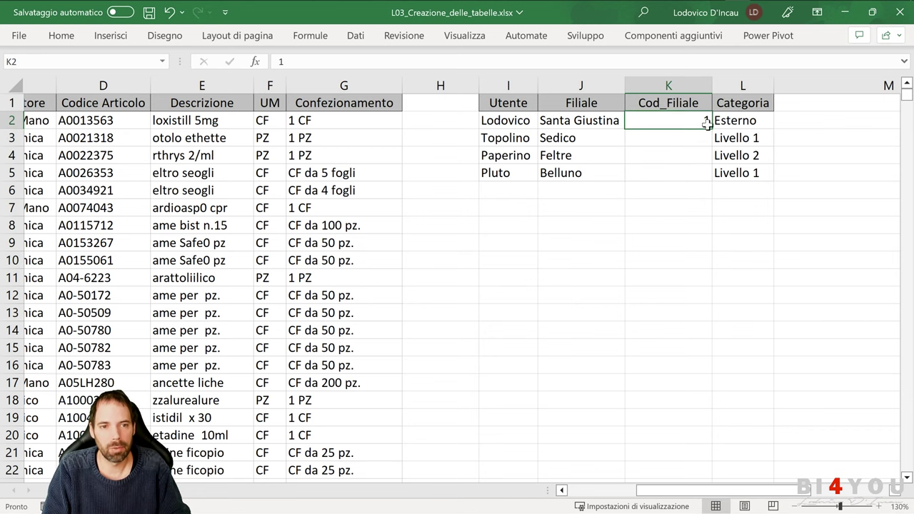
- Format the four Cod_Filiale cells K2:K5 as Text
left_click_drag(665, 123, 666, 173)
right_click(663, 138)
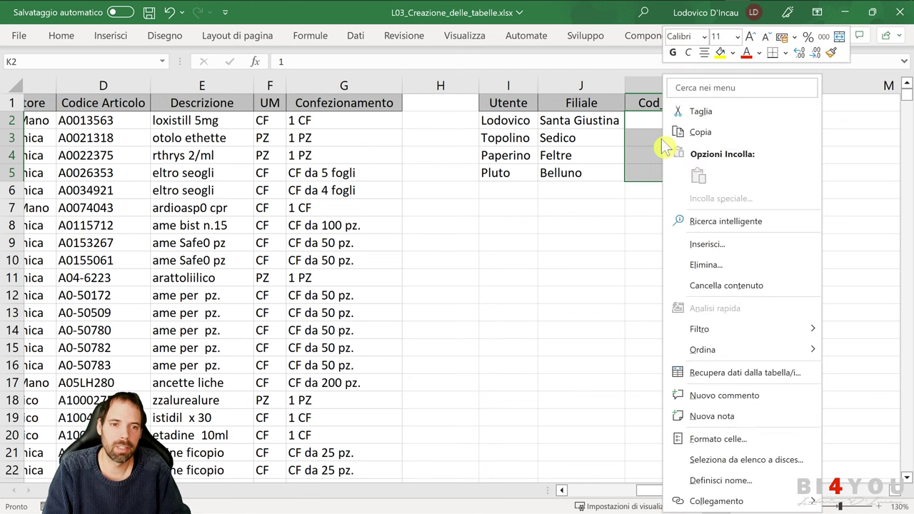
left_click(717, 441)
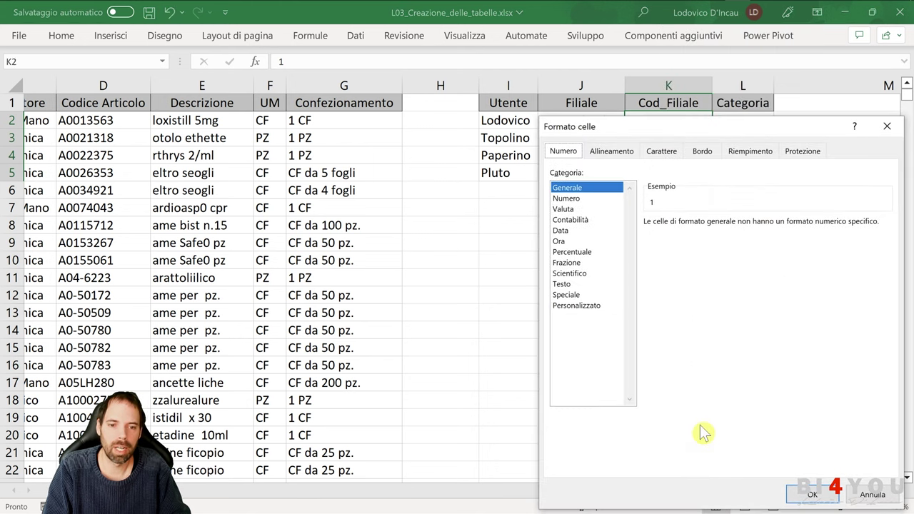
left_click(574, 285)
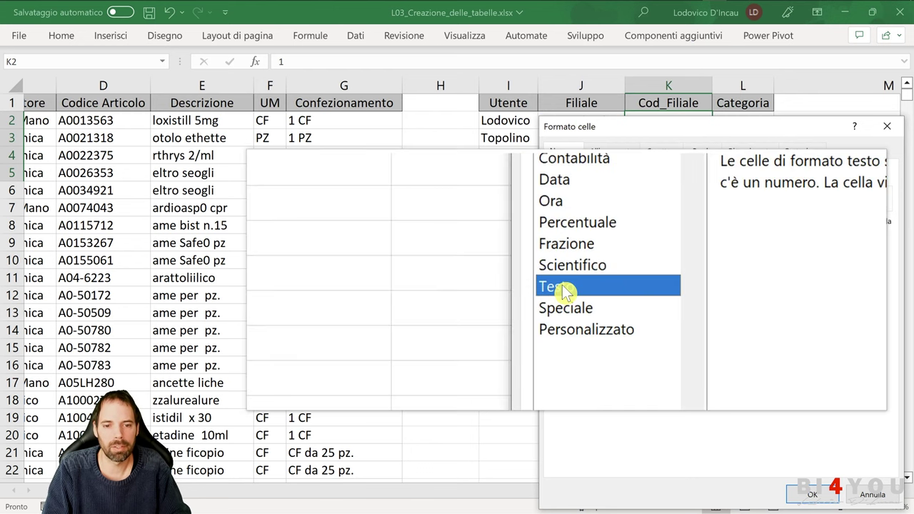
left_click(813, 494)
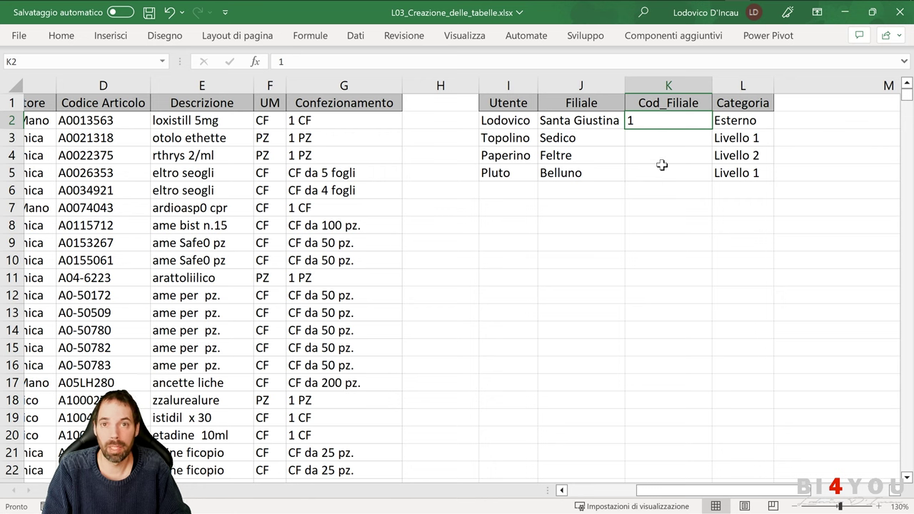
- Re-enter 001 in K2 so the leading zeros are kept
type("001")
key("Return")
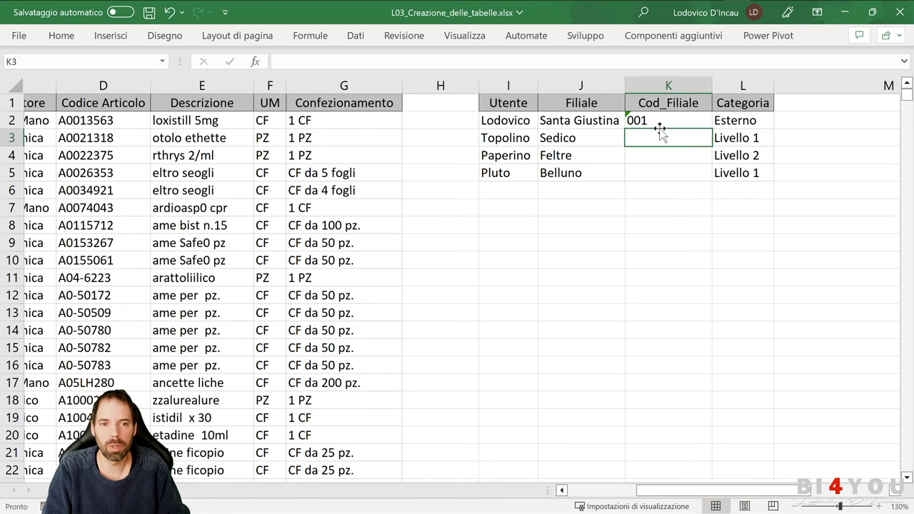
left_click(642, 123)
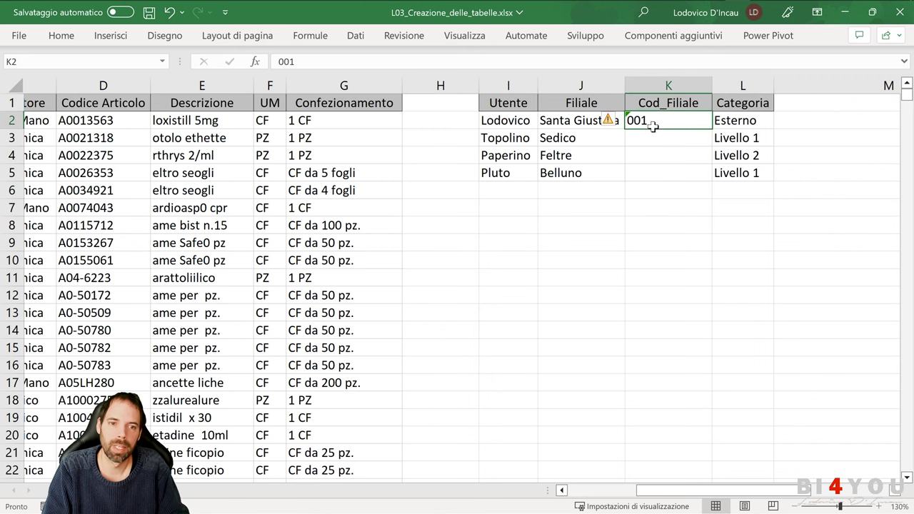
left_click(603, 178)
left_click(664, 121)
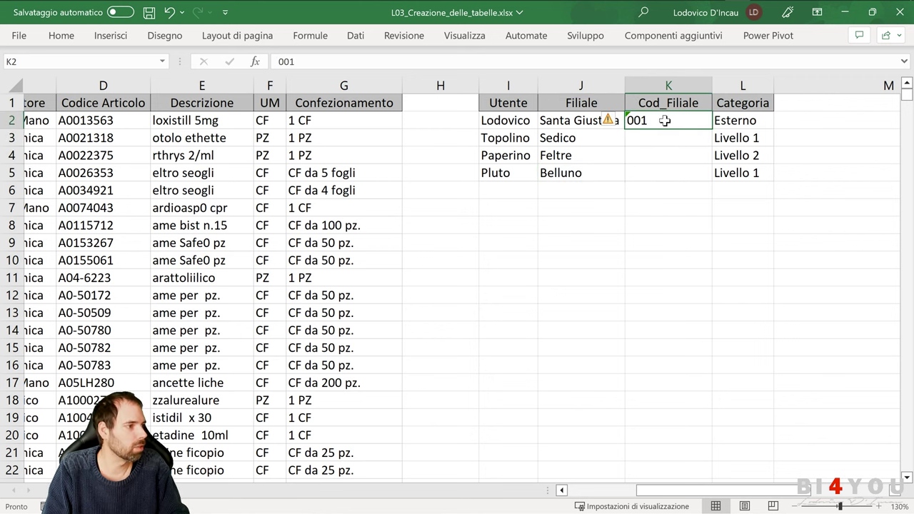
left_click(671, 172)
- Narrow the column after Categoria and give it the header Administrator
left_click(801, 107)
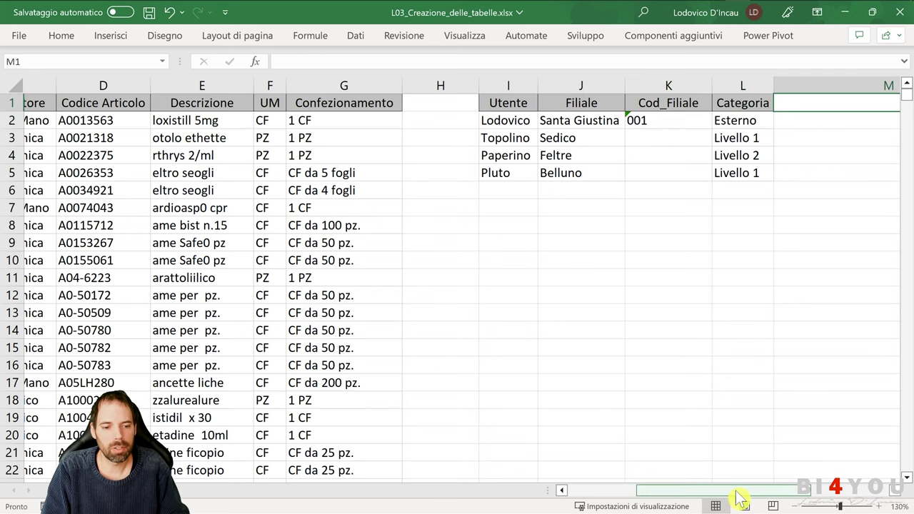
left_click_drag(739, 498, 785, 485)
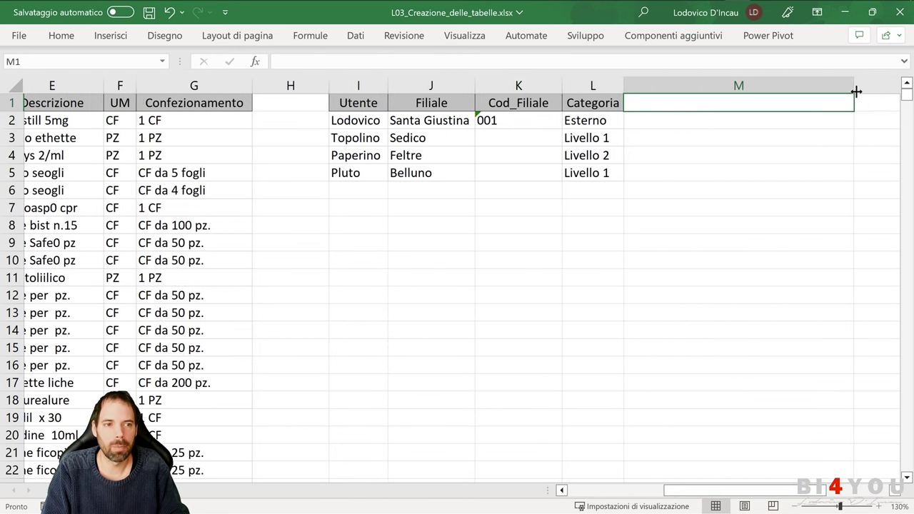
left_click_drag(856, 92, 719, 87)
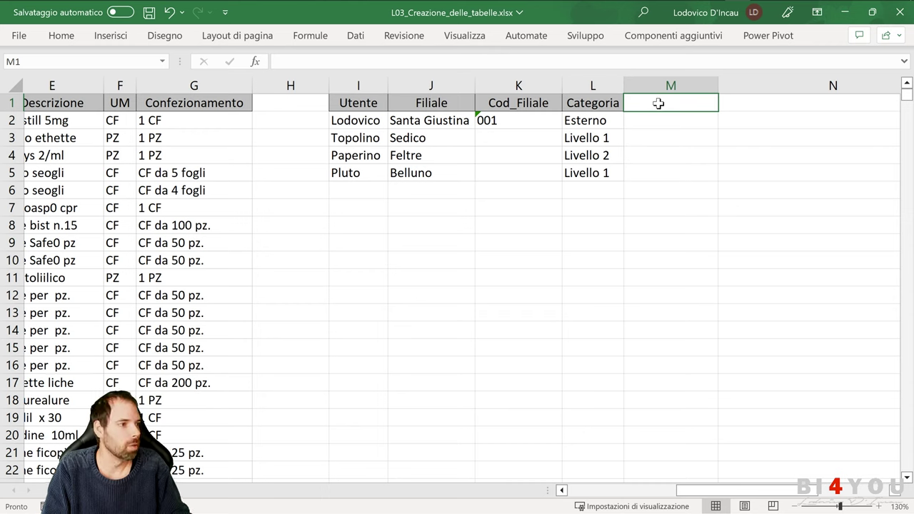
type("Admi")
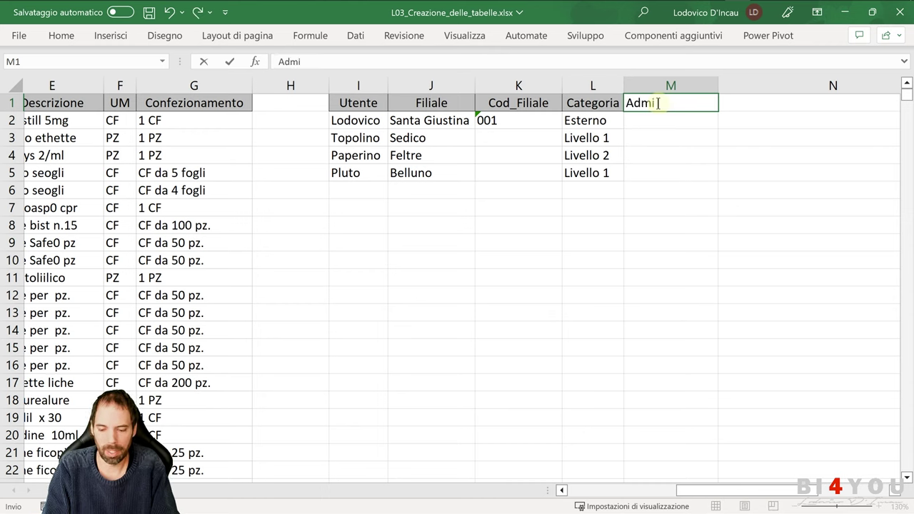
type("nistrator")
key("Return")
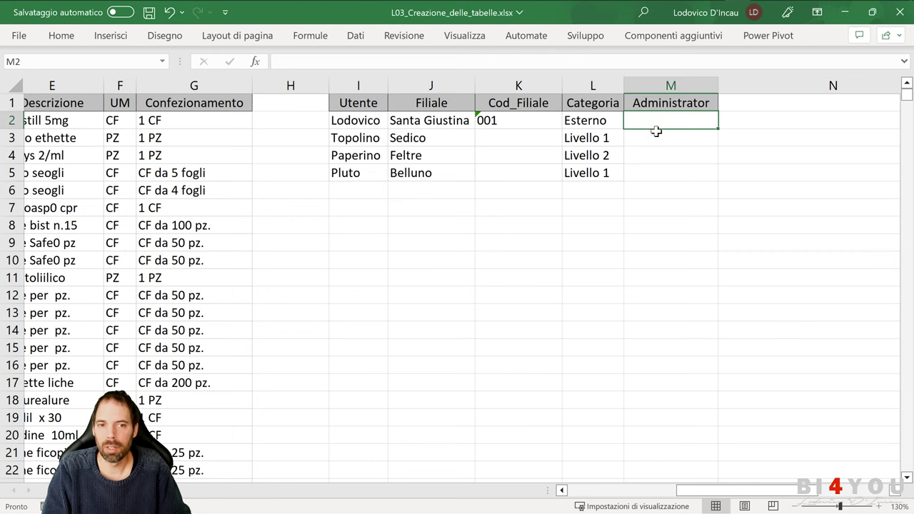
- Review the first user's name, branch, code 001, Esterno category and empty Administrator entries
left_click_drag(341, 116, 597, 165)
left_click(351, 122)
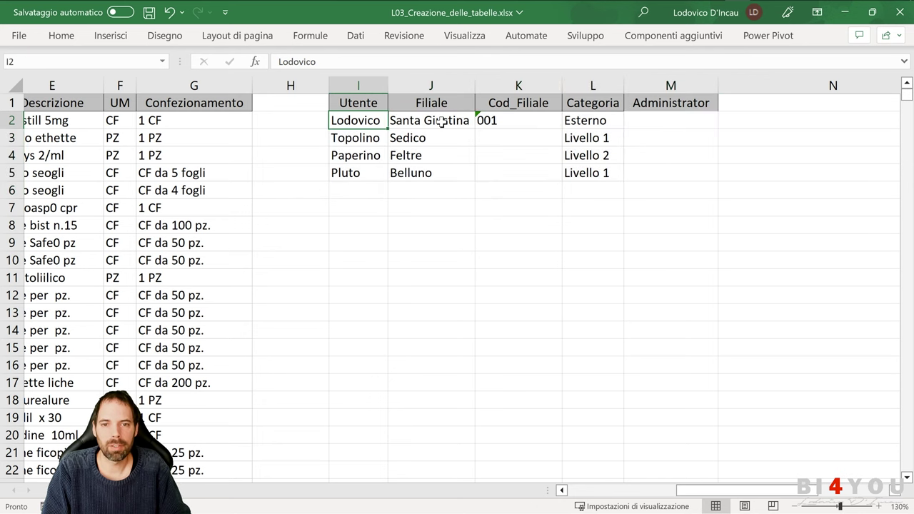
left_click(443, 121)
left_click(526, 121)
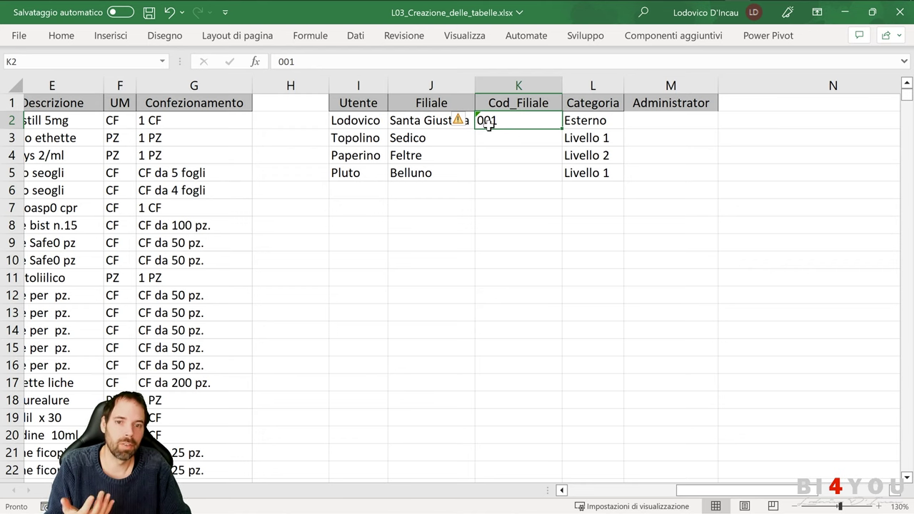
left_click(513, 103)
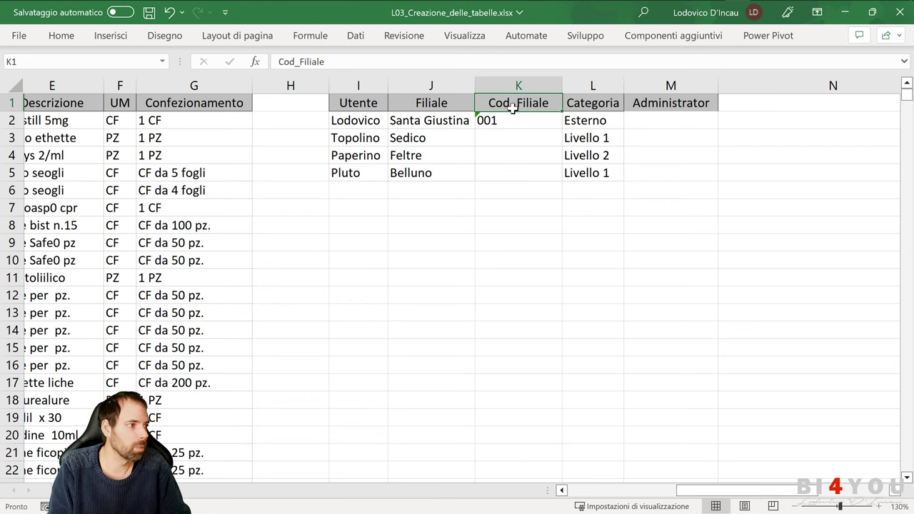
left_click(518, 120)
left_click(590, 123)
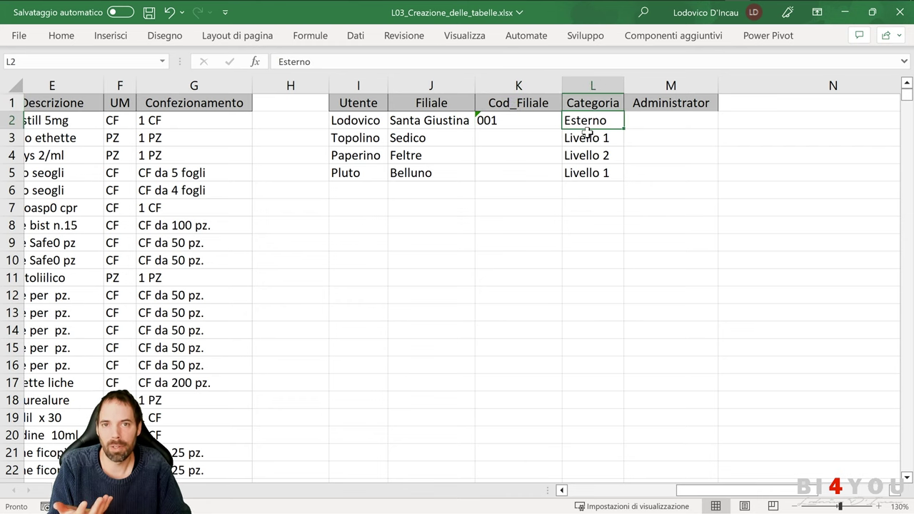
left_click(666, 120)
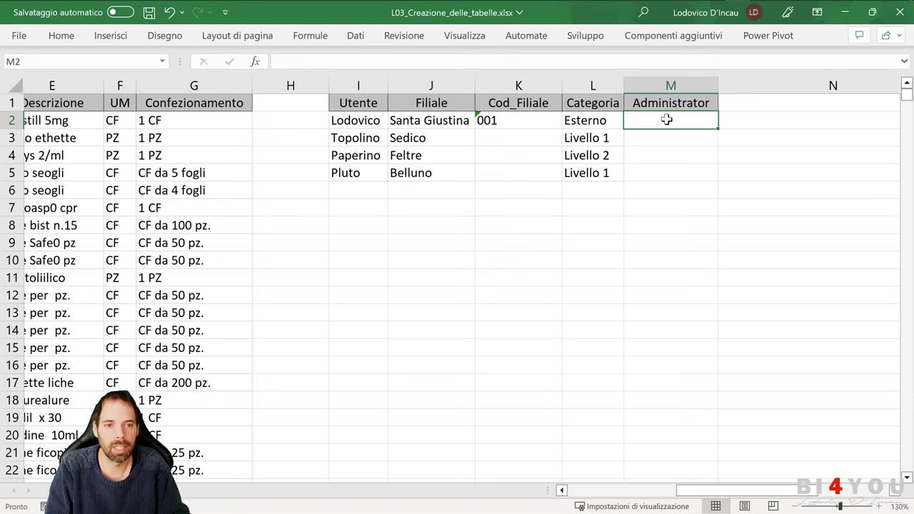
left_click_drag(658, 108, 645, 176)
left_click(433, 136)
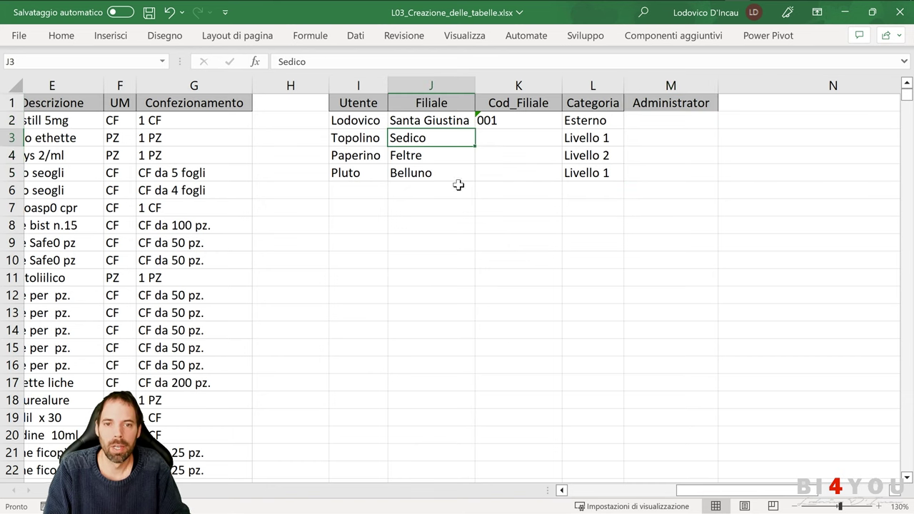
- Back in Access, create a blank table and save it as Dim_Utente_Filiale in design view
left_click(844, 13)
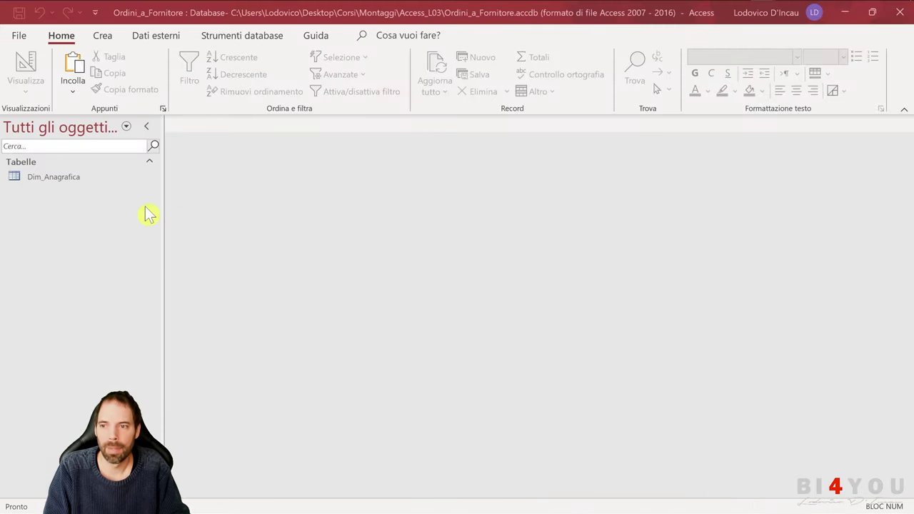
left_click(102, 36)
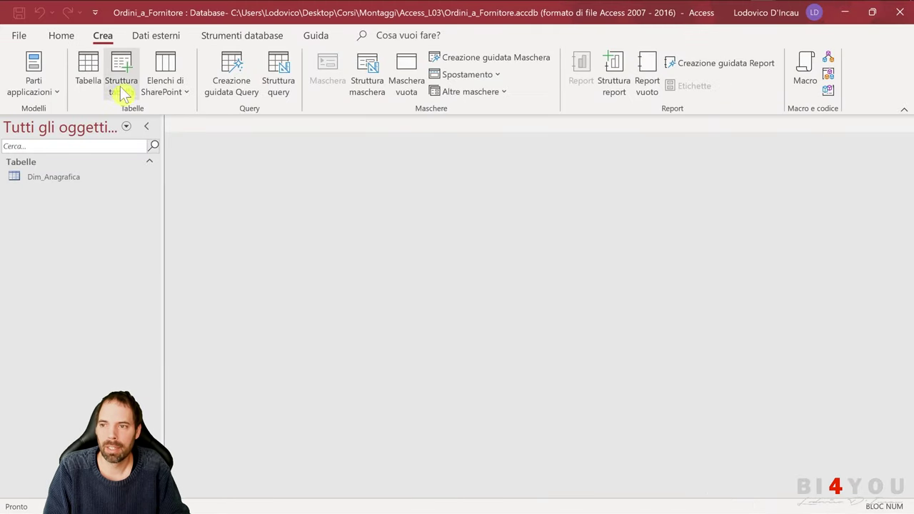
left_click(88, 72)
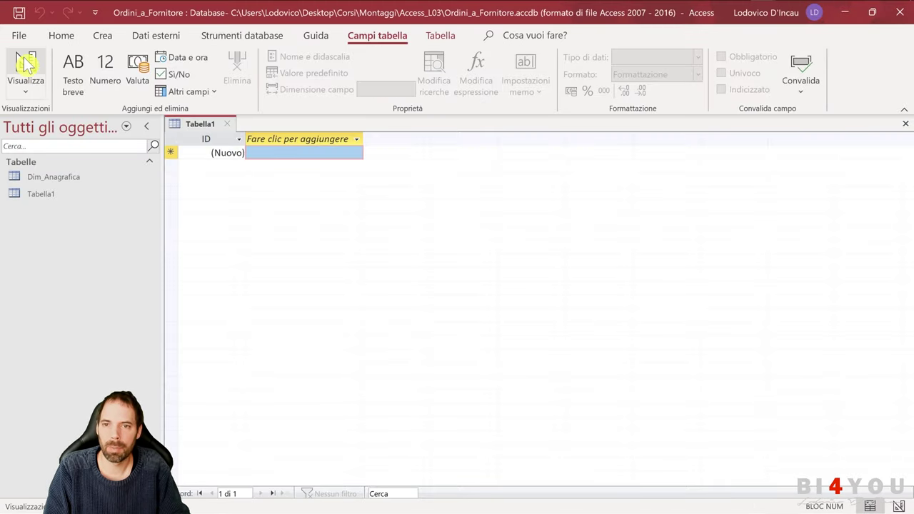
left_click(26, 64)
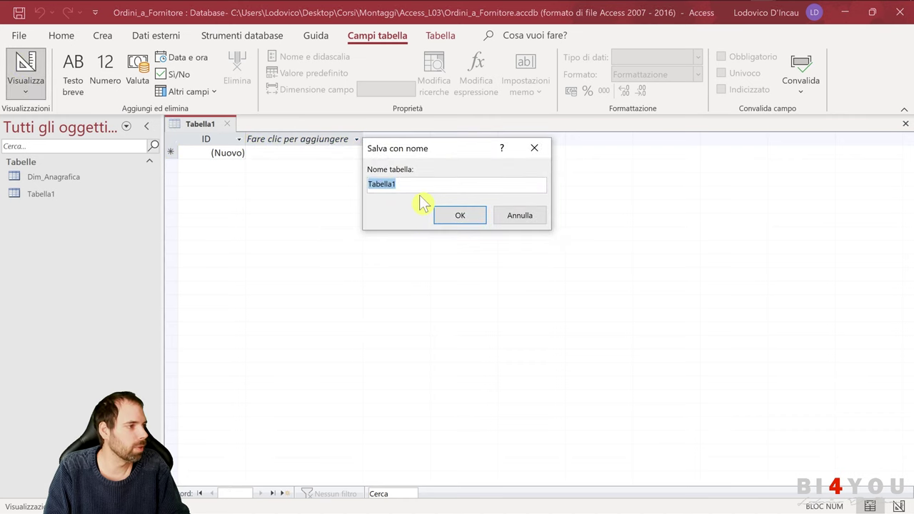
type("Dim_Utente_")
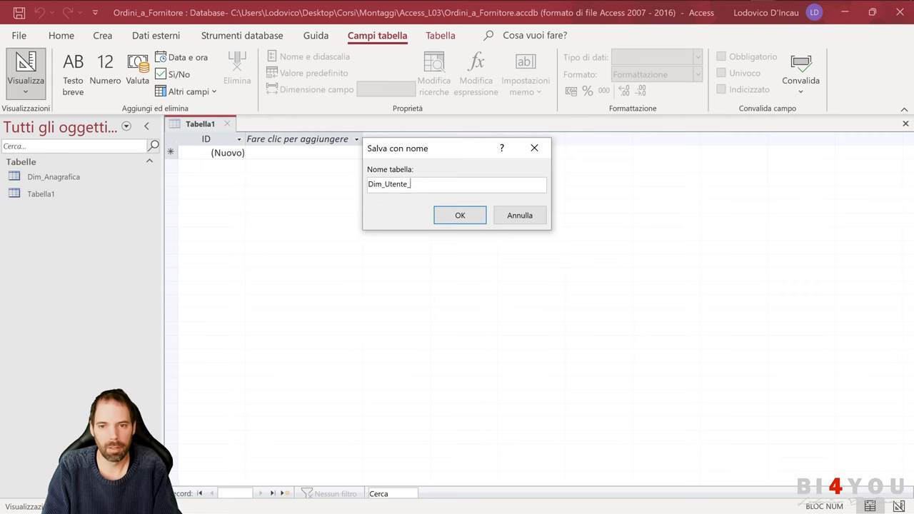
type("Filiale")
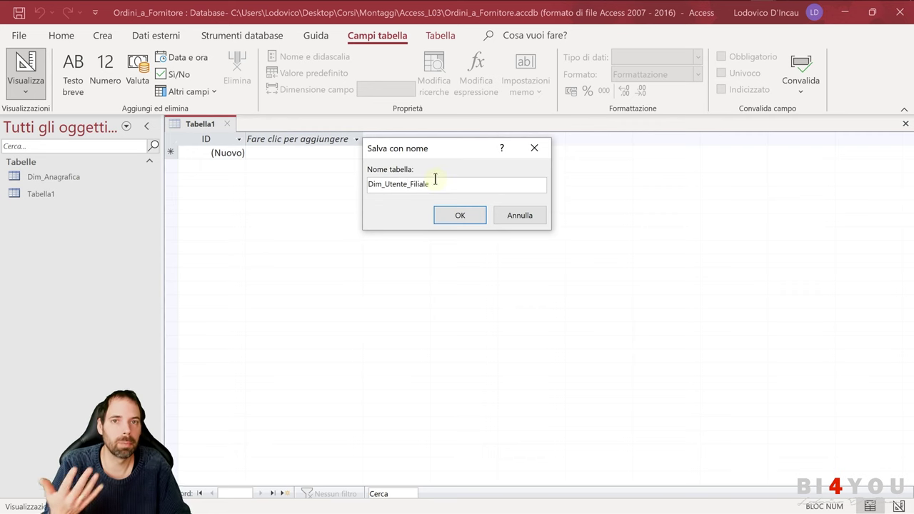
left_click(460, 216)
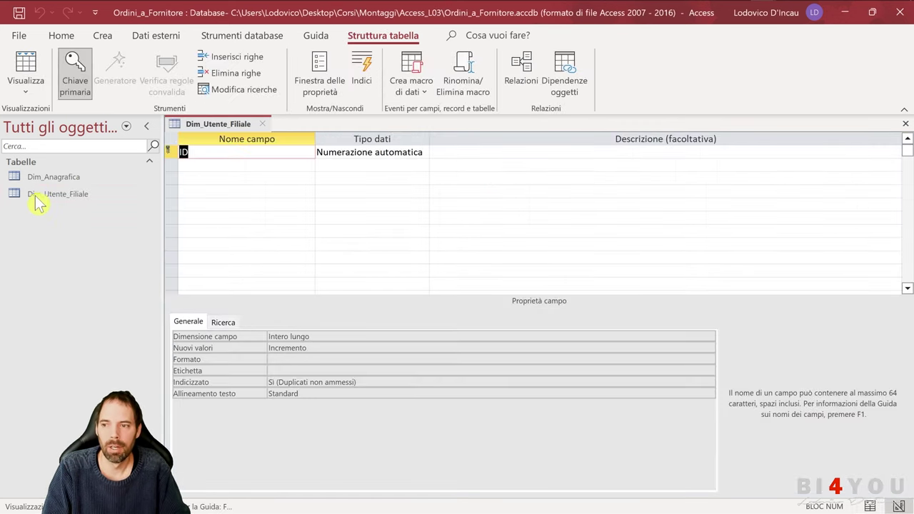
left_click(170, 151)
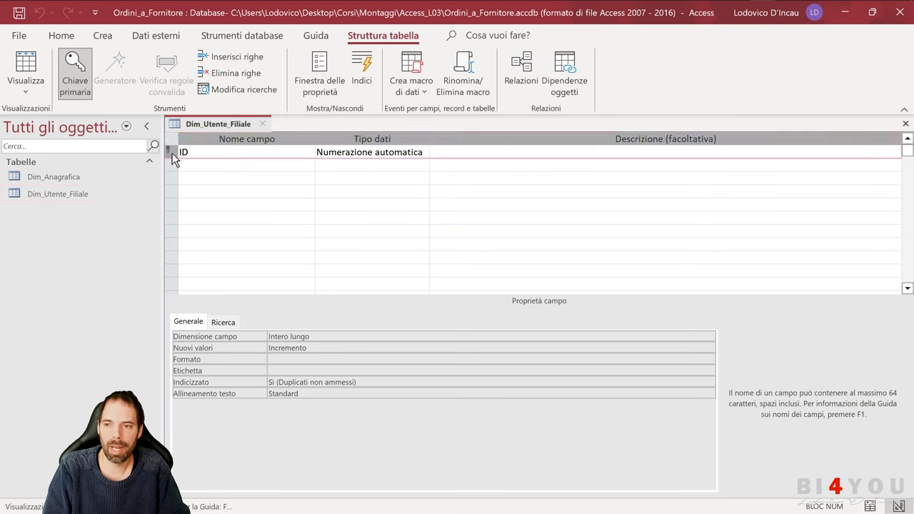
key("Delete")
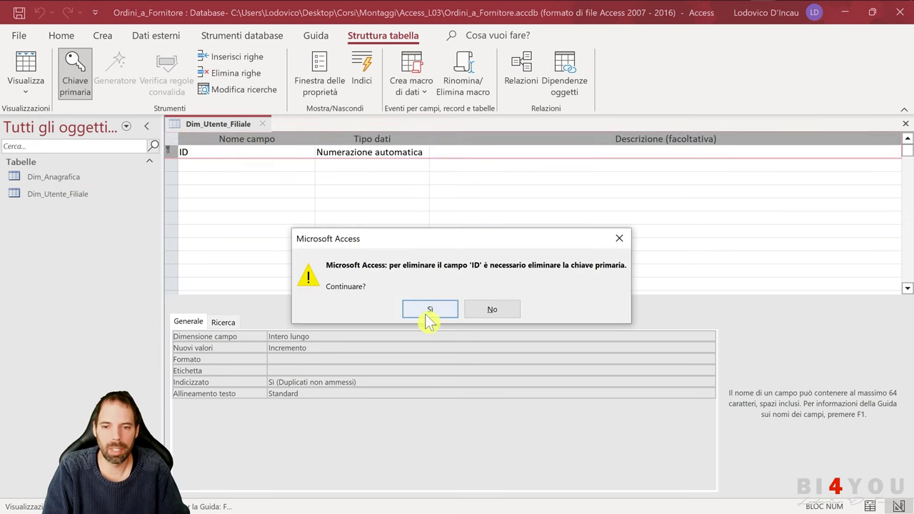
left_click(407, 309)
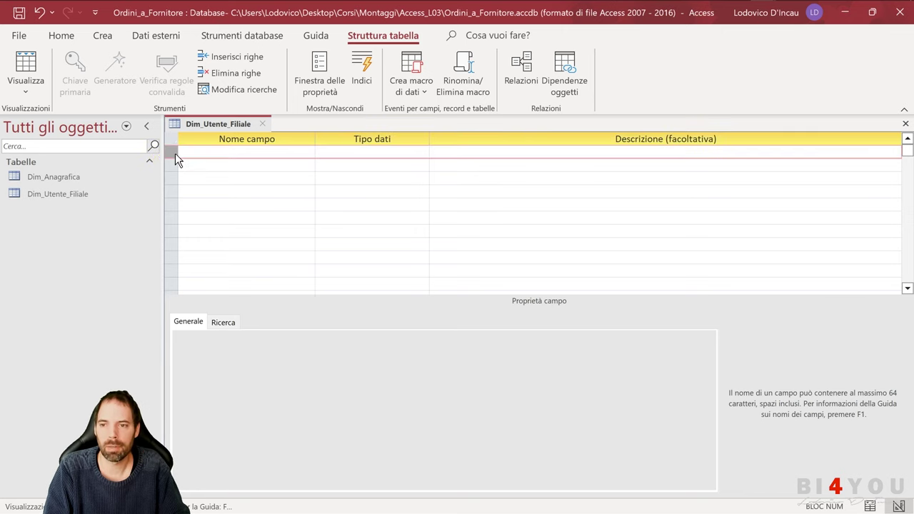
left_click(263, 215)
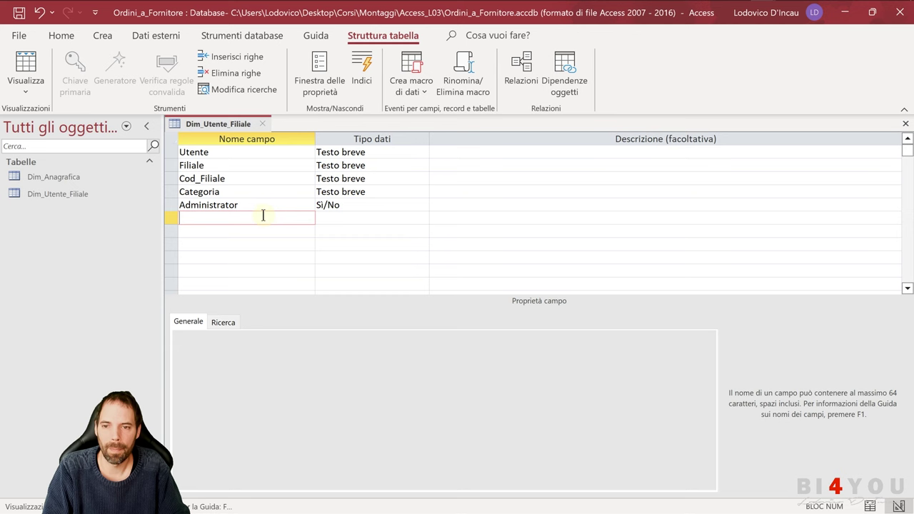
left_click(249, 152)
left_click(213, 164)
left_click(225, 179)
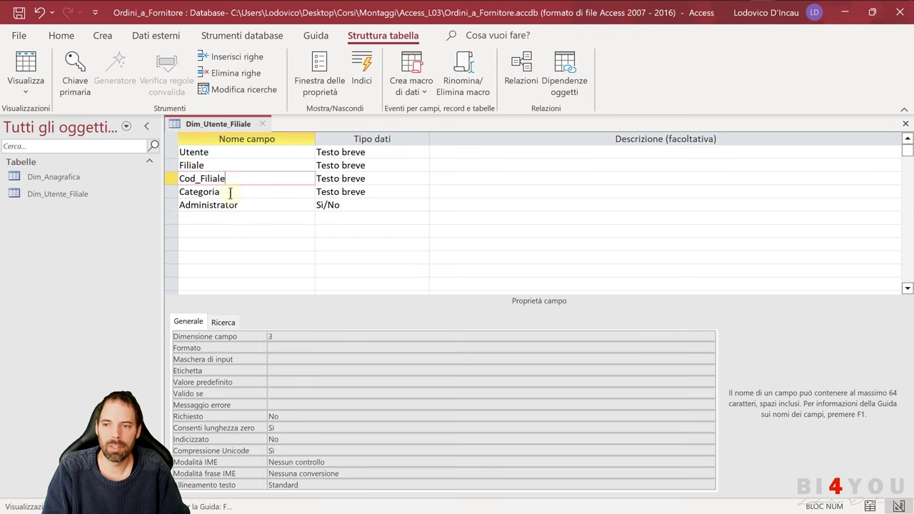
left_click(230, 192)
left_click(359, 165)
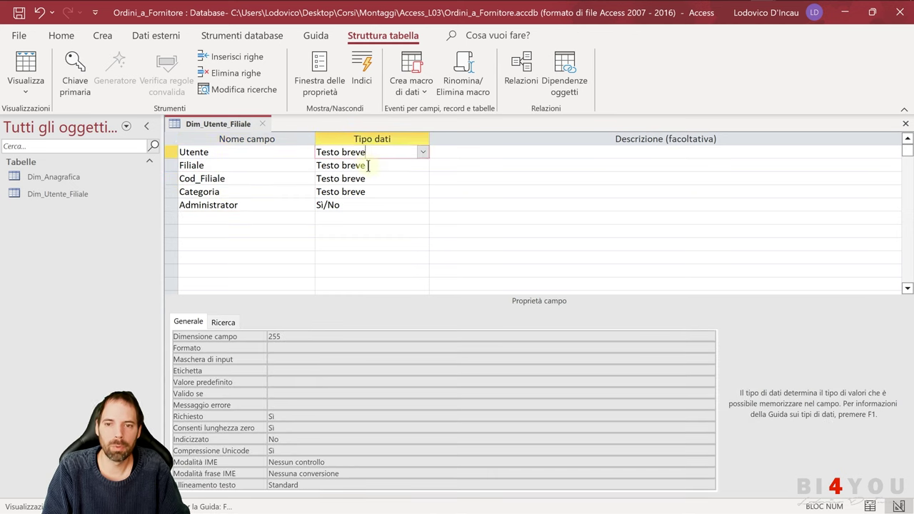
left_click(362, 179)
left_click(368, 192)
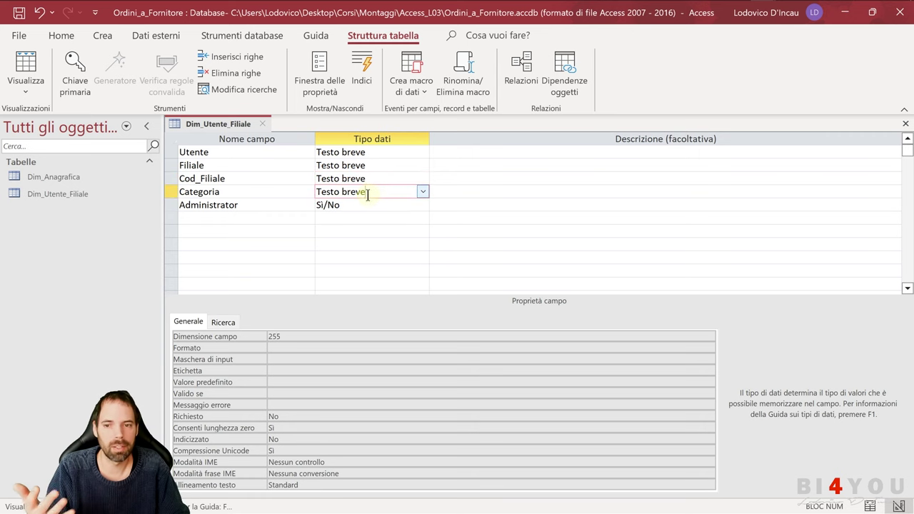
left_click(240, 205)
left_click(361, 205)
left_click(422, 205)
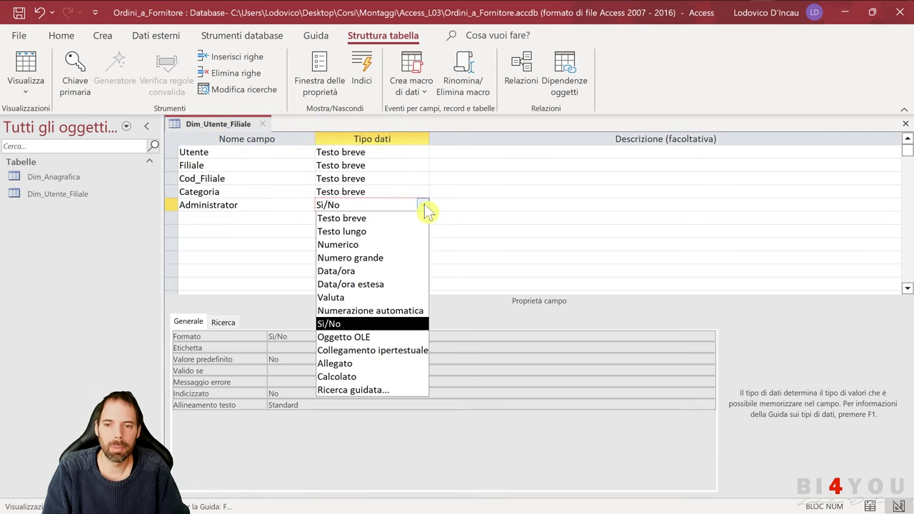
left_click(274, 233)
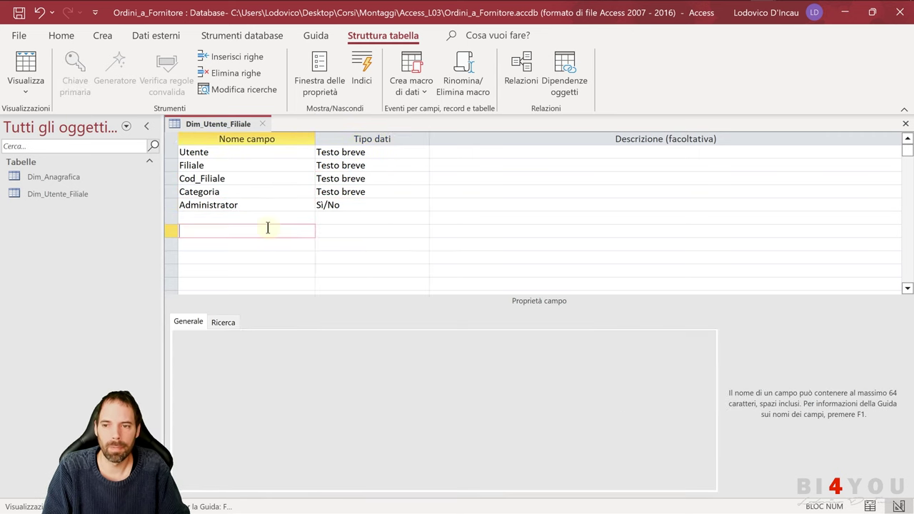
- Show Dim_Utente_Filiale as a datasheet and auto-fit all five columns
left_click(23, 62)
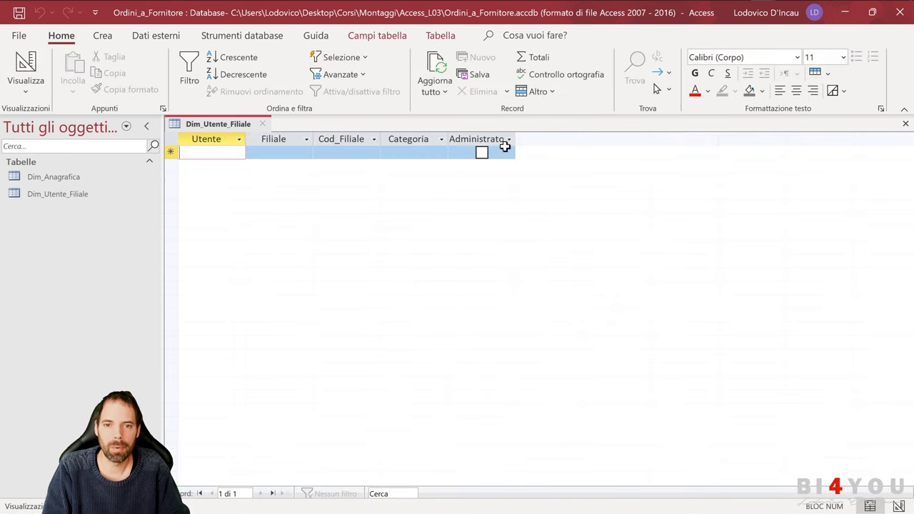
left_click_drag(479, 138, 201, 137)
double_click(244, 139)
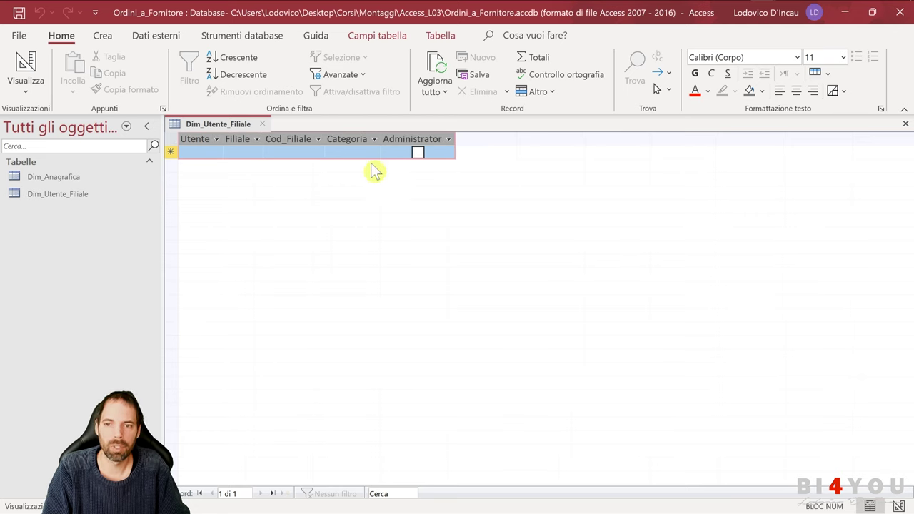
- Test ticking Administrator on a new record, dismiss the missing-Utente warnings and discard the record
left_click(295, 152)
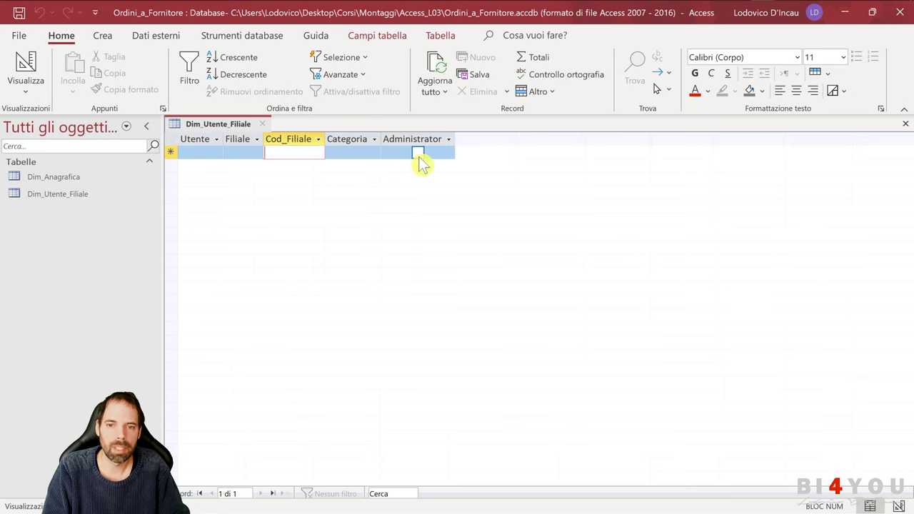
left_click(418, 152)
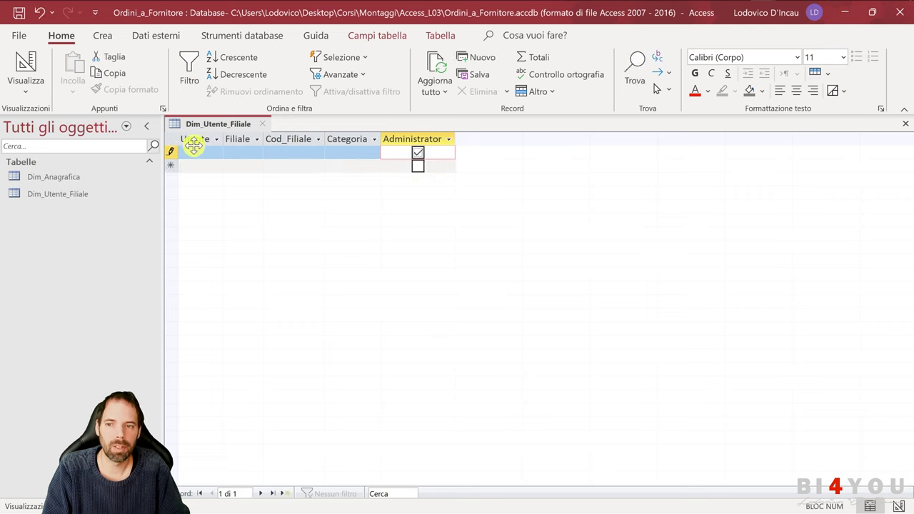
left_click(419, 154)
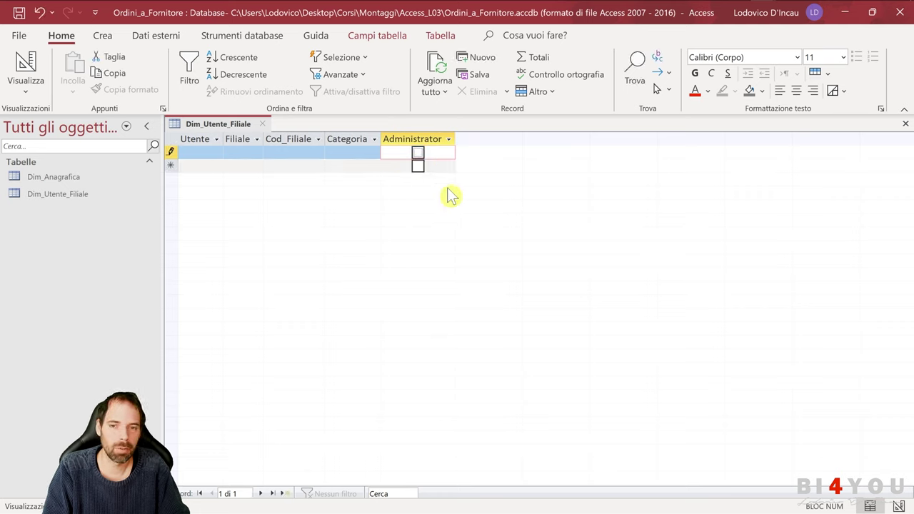
left_click(419, 155)
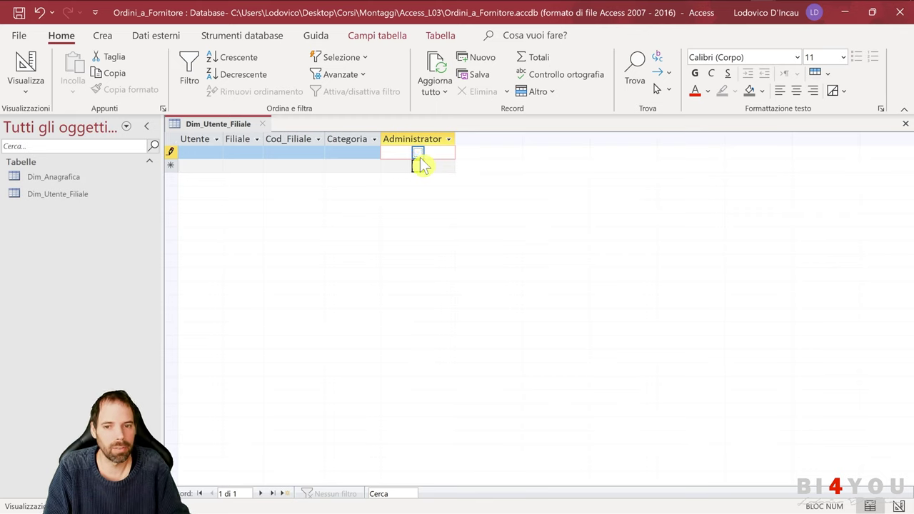
left_click(171, 153)
left_click(428, 303)
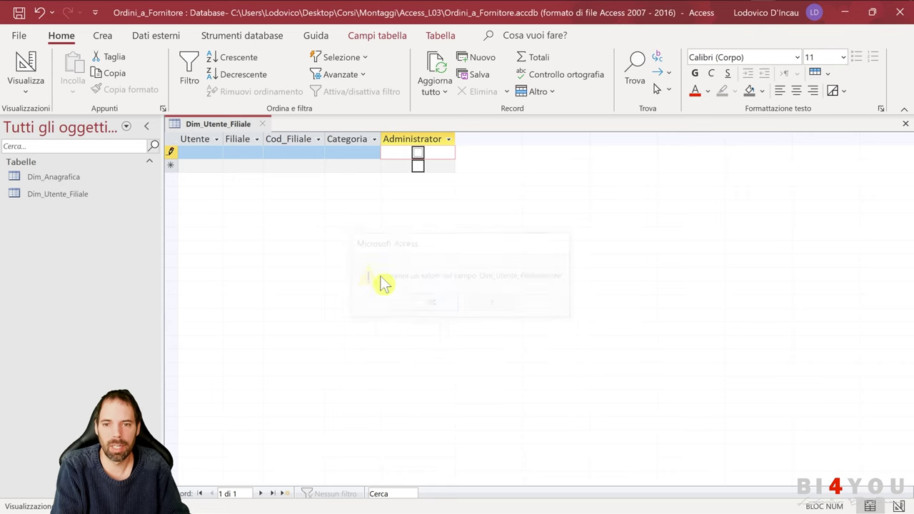
left_click(307, 162)
left_click(428, 303)
left_click(418, 152)
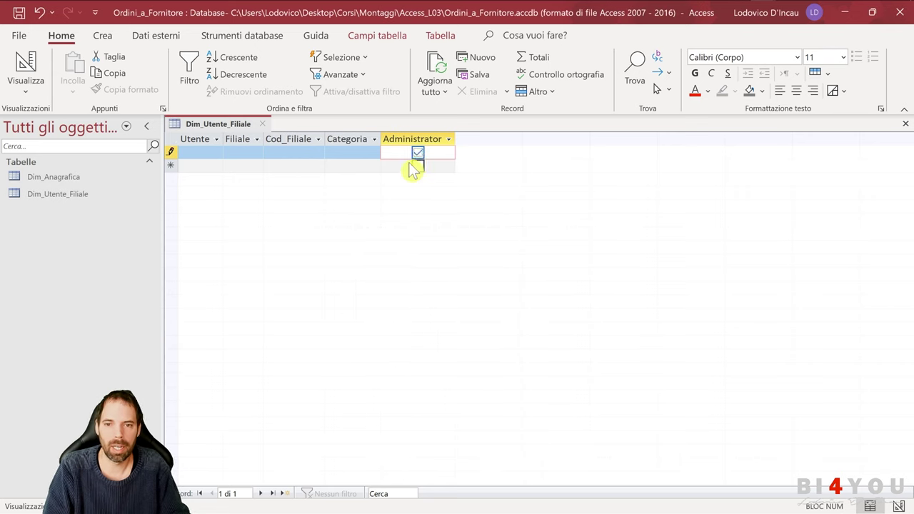
left_click(285, 166)
left_click(431, 305)
key("Escape")
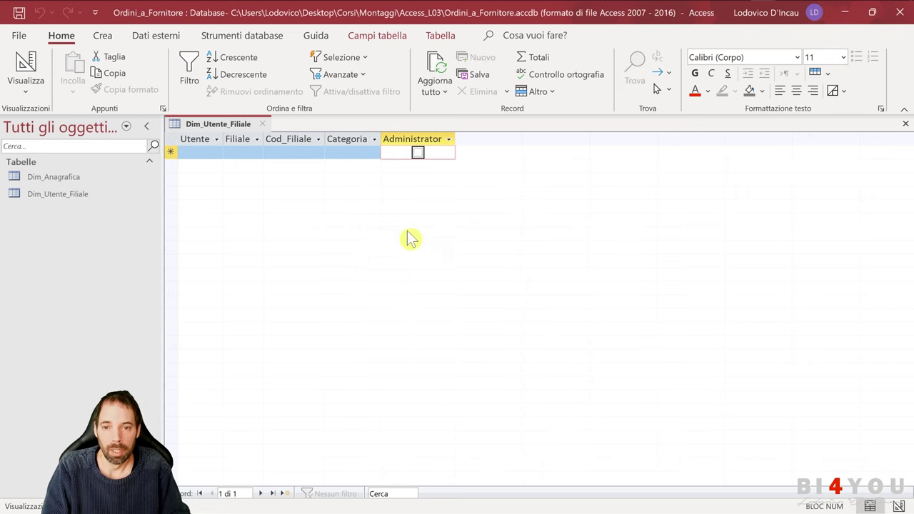
left_click(26, 68)
left_click(345, 154)
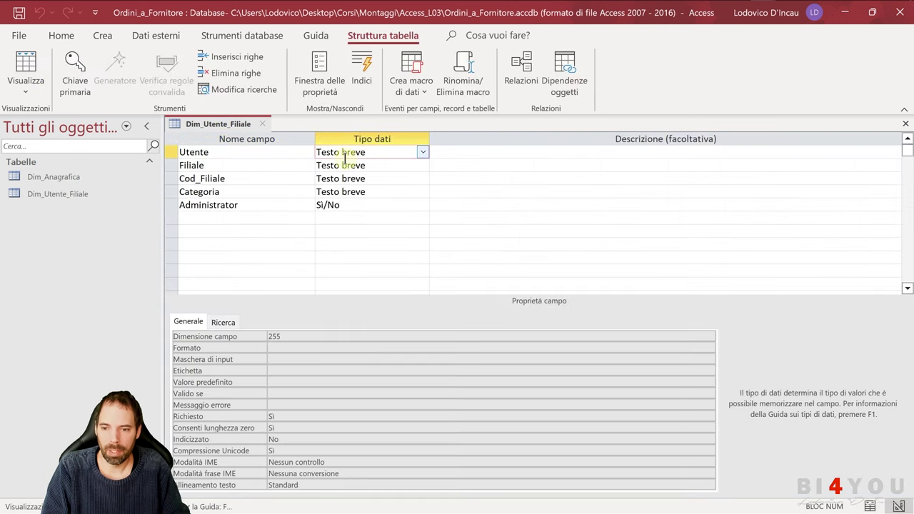
left_click(345, 163)
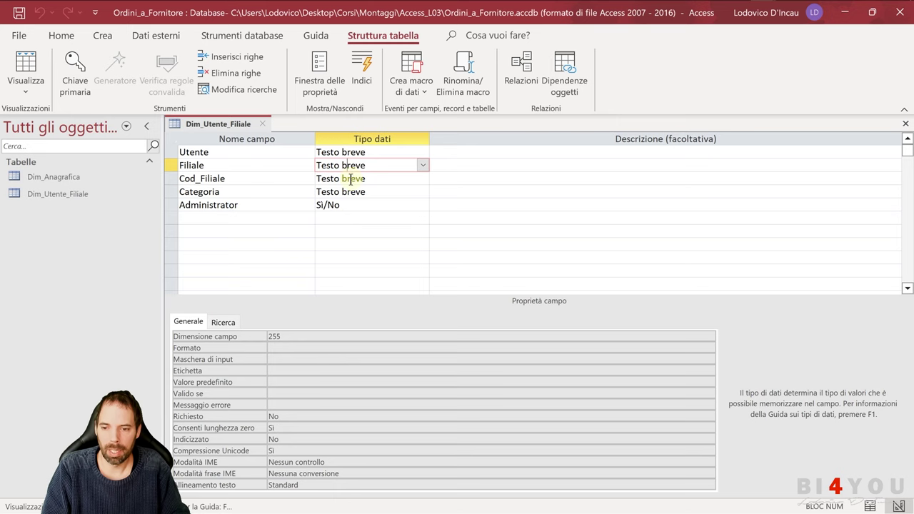
left_click(351, 152)
left_click(353, 165)
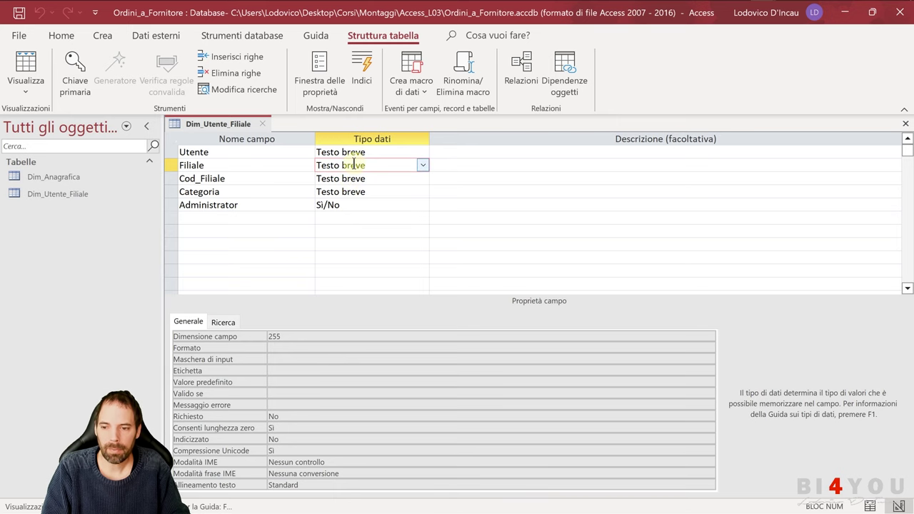
left_click(357, 152)
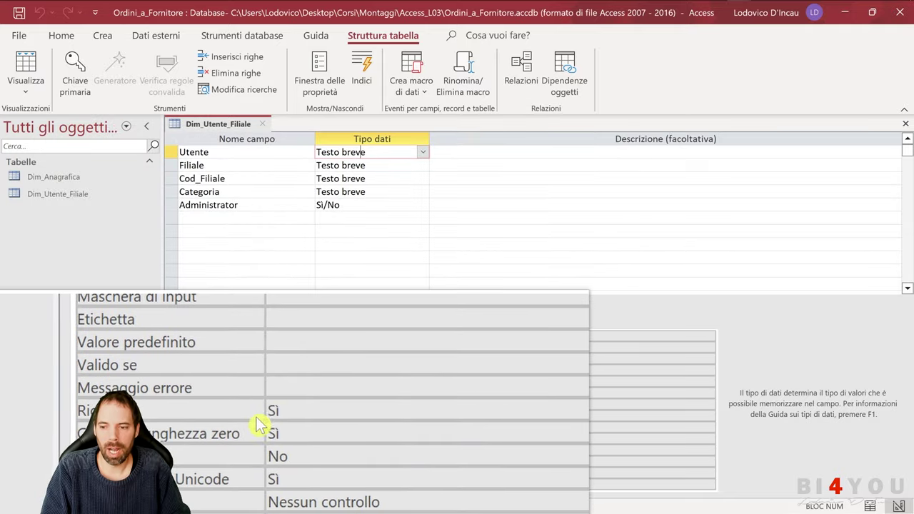
left_click(285, 416)
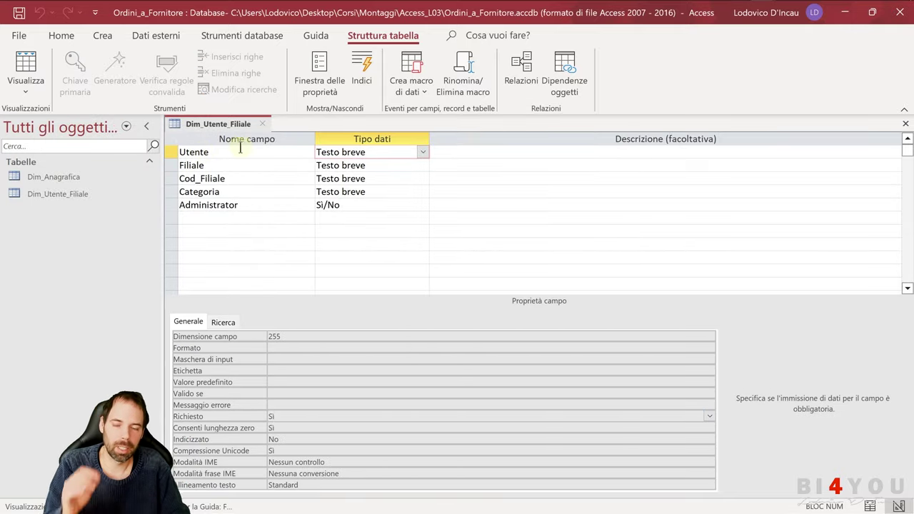
left_click(355, 166)
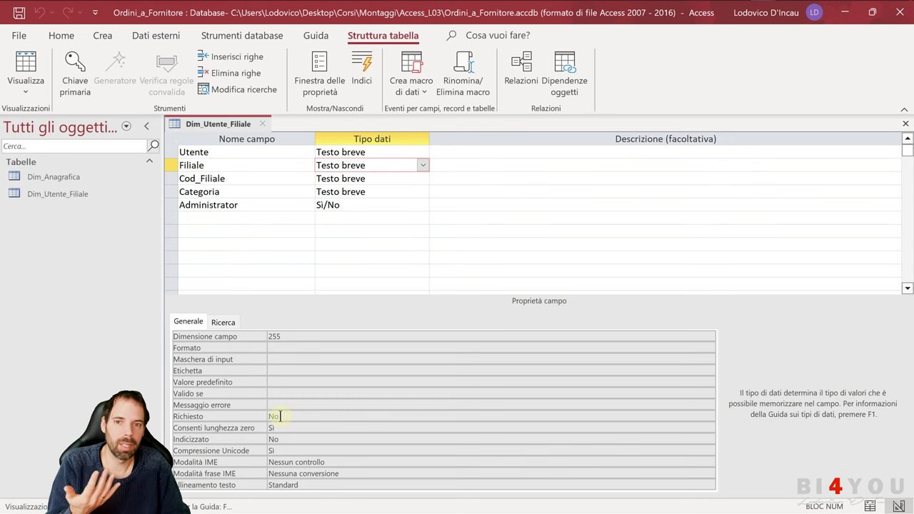
left_click(47, 73)
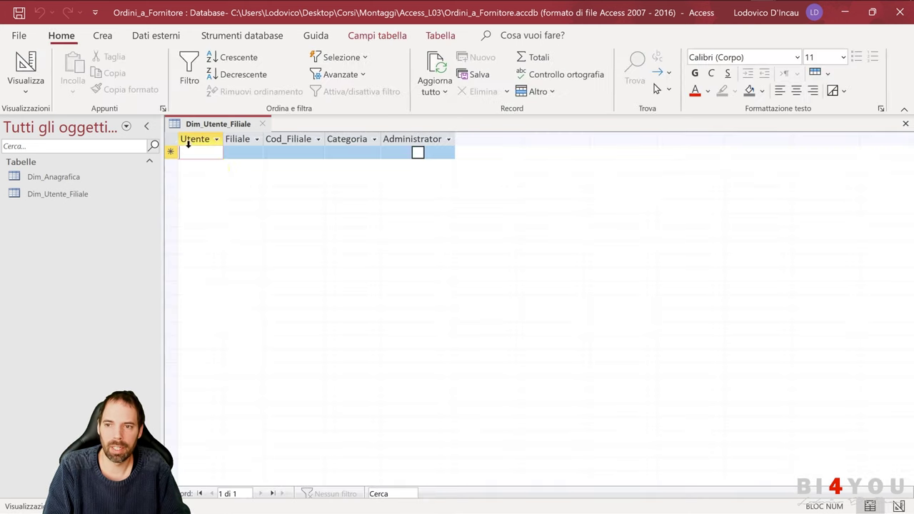
left_click(244, 152)
left_click(196, 157)
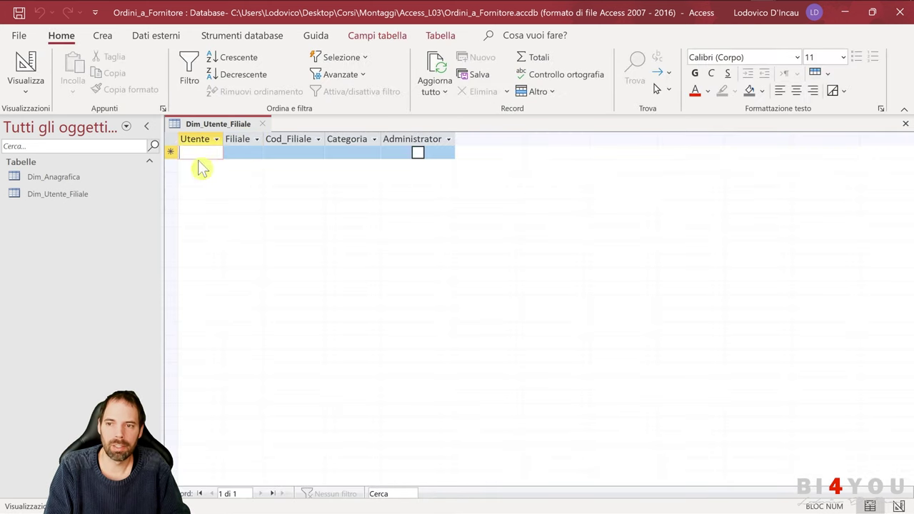
type("asdfd")
left_click(231, 165)
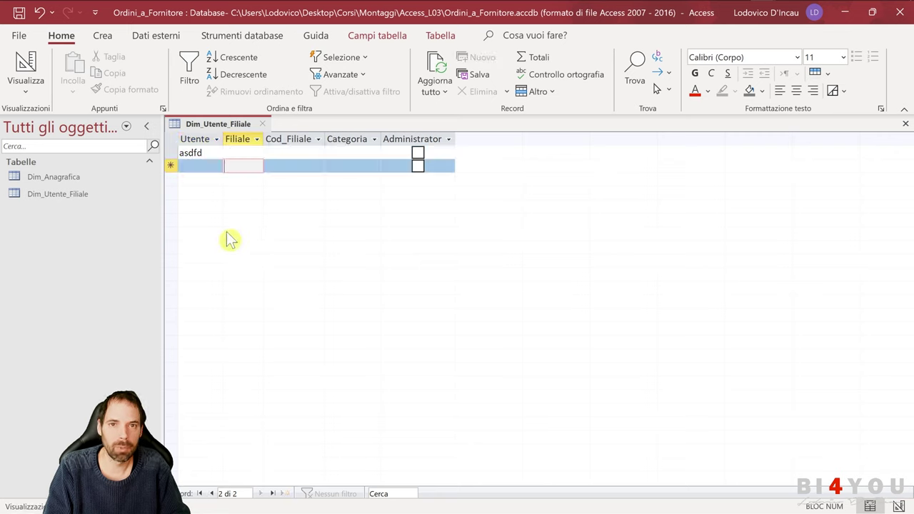
type("asdfasd")
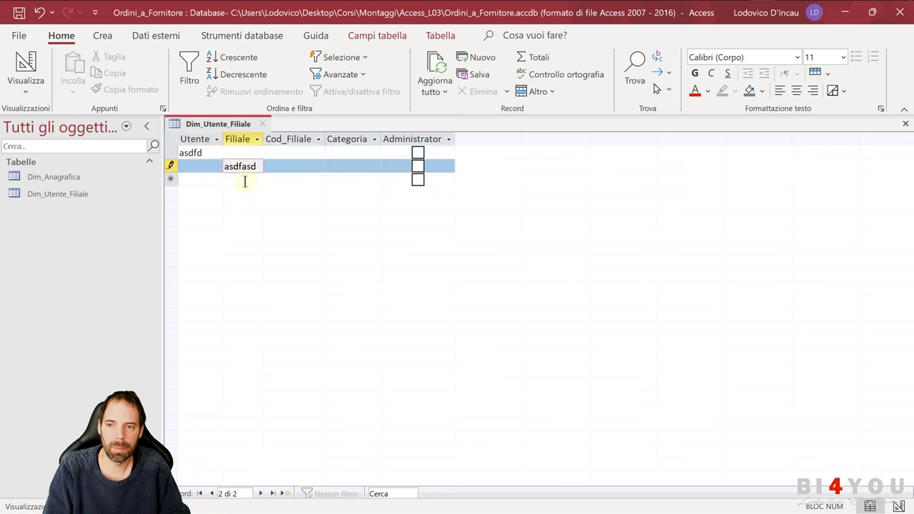
left_click(245, 182)
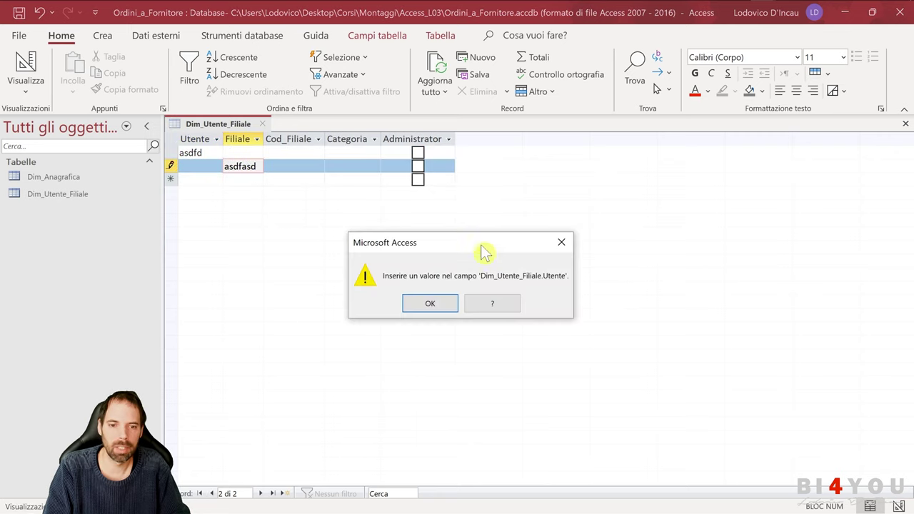
left_click_drag(482, 250, 429, 209)
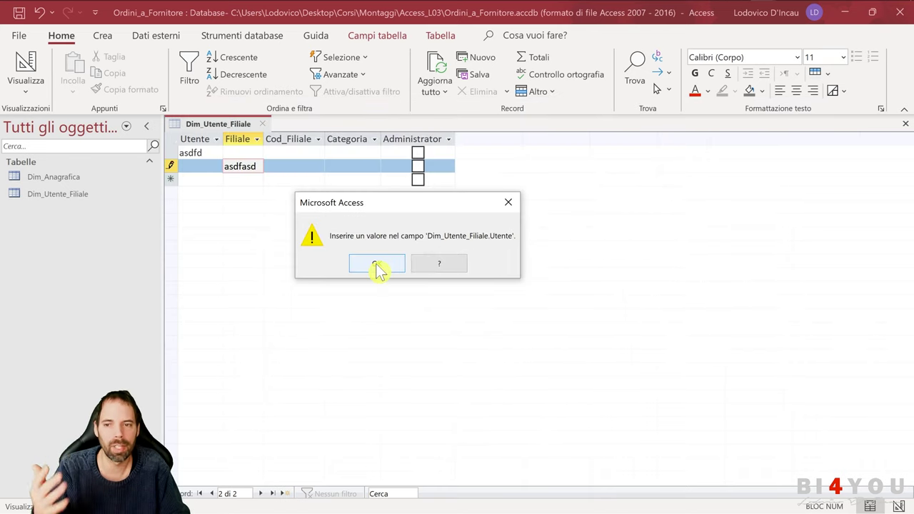
left_click(379, 266)
key("Escape")
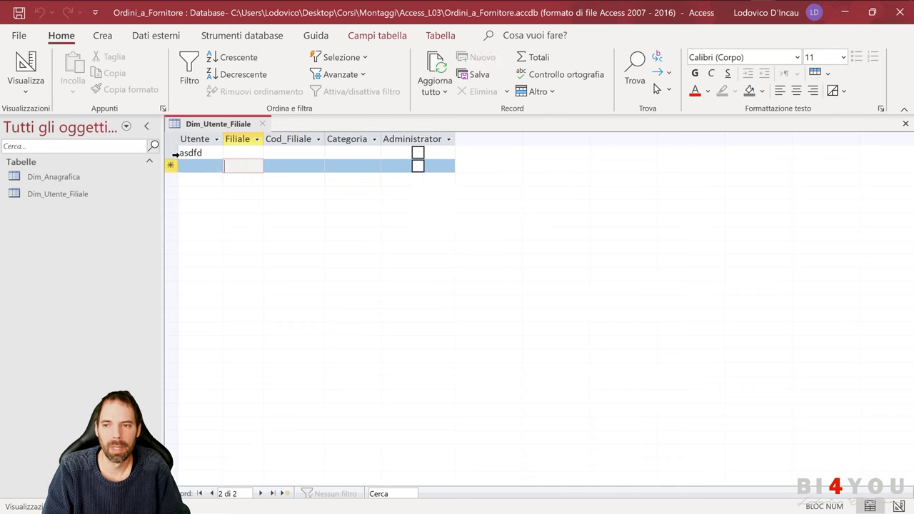
left_click(174, 154)
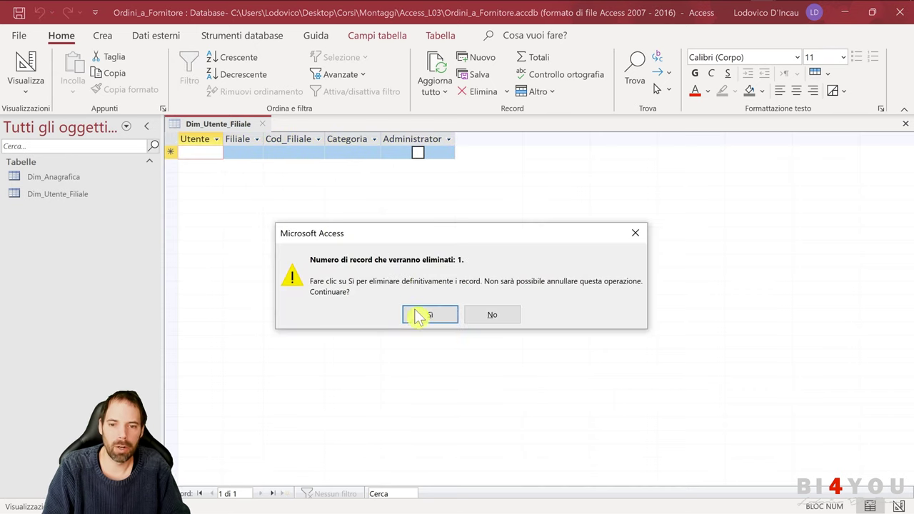
left_click(420, 313)
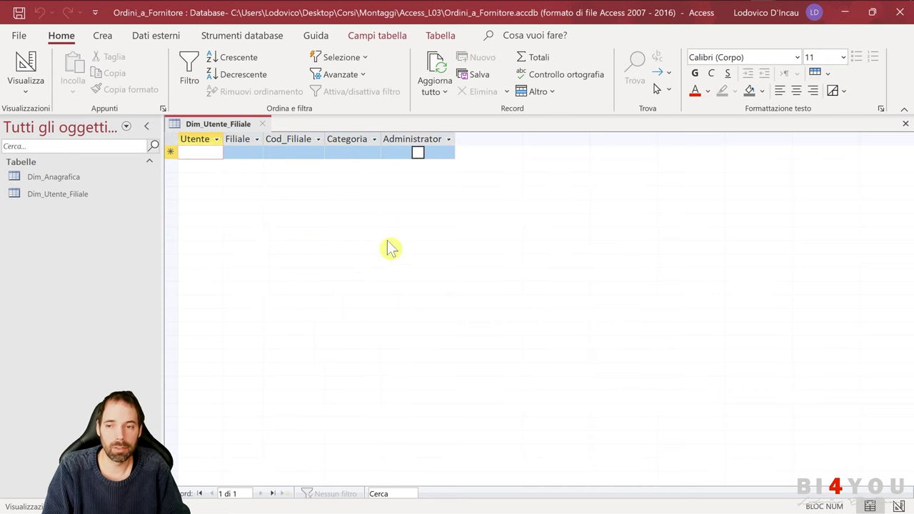
- In design view, check Utente's Required setting and set Filiale's Required option
left_click(26, 64)
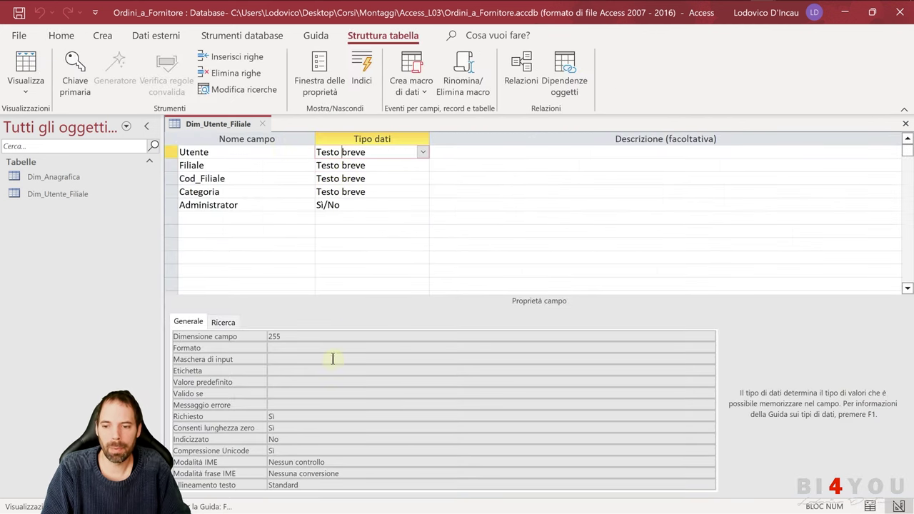
left_click(300, 418)
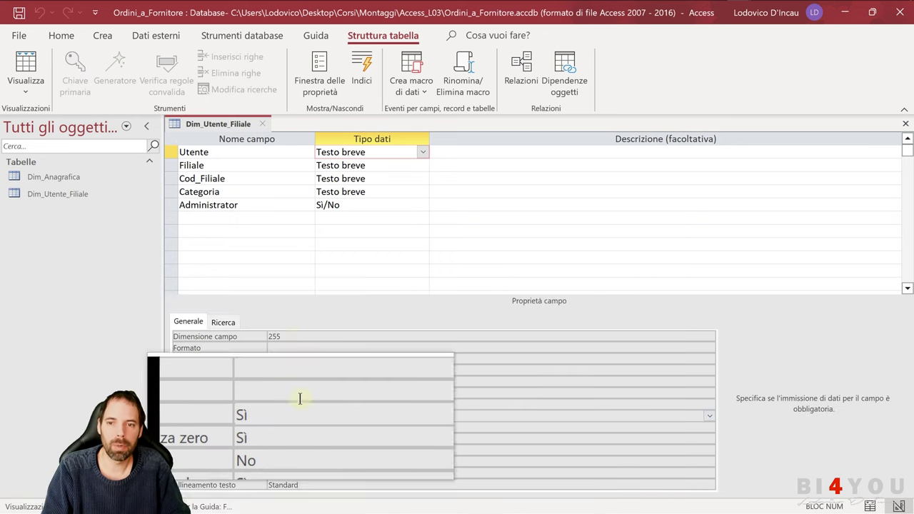
left_click(249, 164)
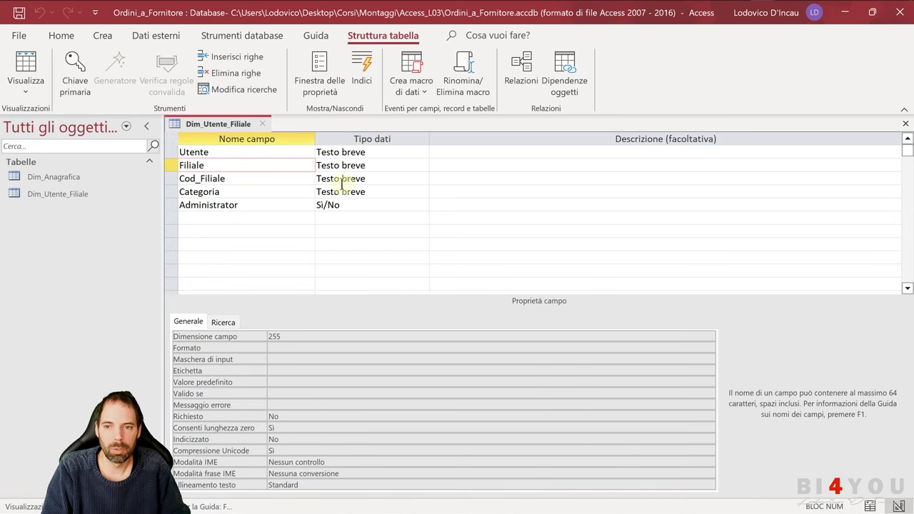
left_click(516, 412)
left_click(709, 415)
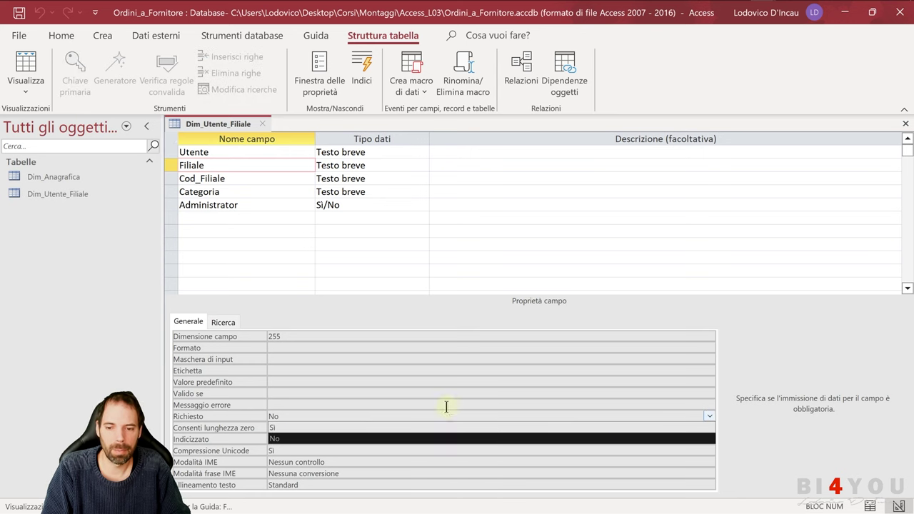
left_click(275, 428)
- Make Cod_Filiale required and review the Utente, Filiale, Cod_Filiale and Administrator fields
left_click(218, 178)
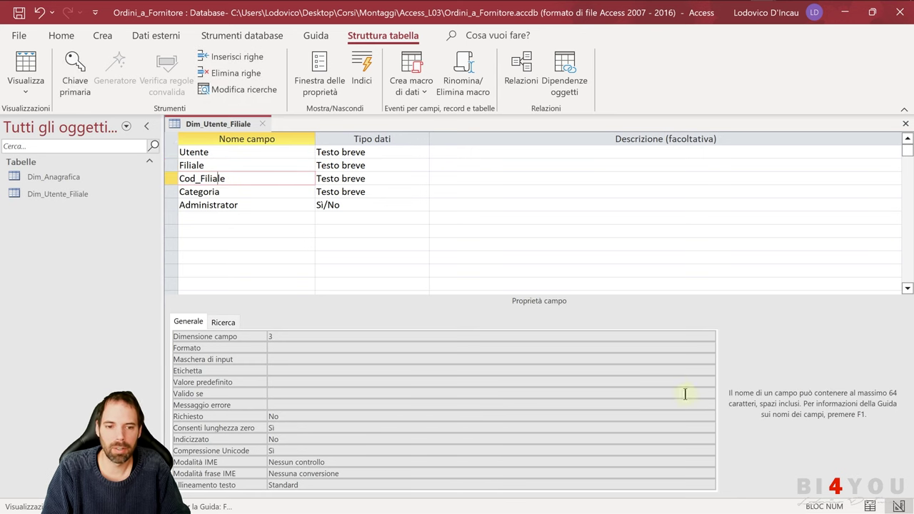
left_click(284, 416)
left_click(709, 415)
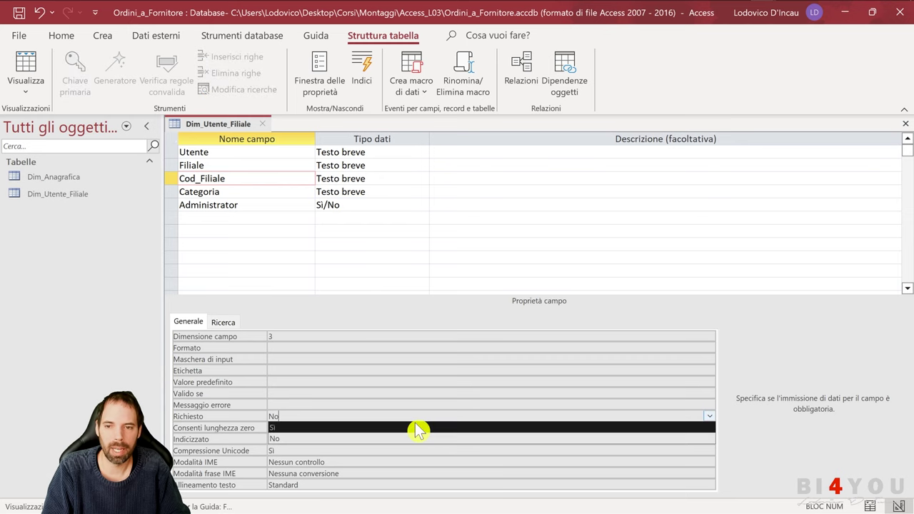
key("Escape")
left_click(211, 193)
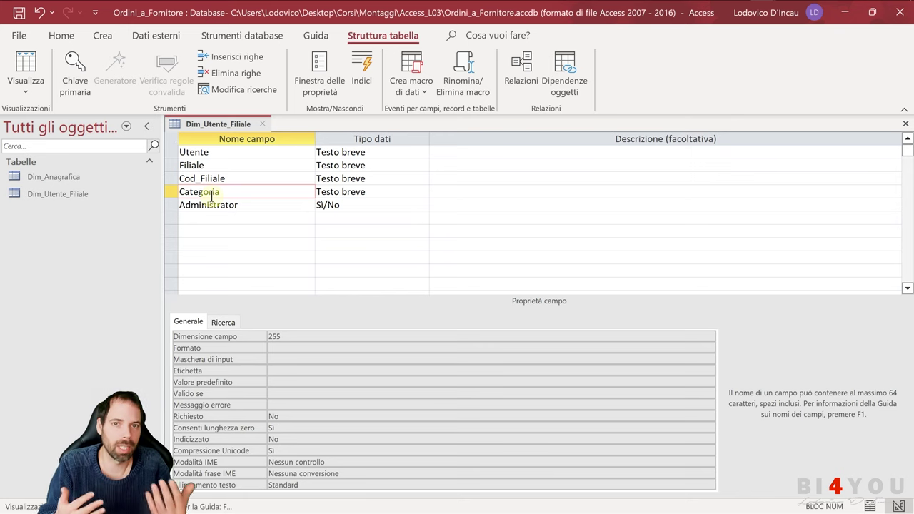
left_click(233, 154)
left_click(232, 167)
left_click(233, 179)
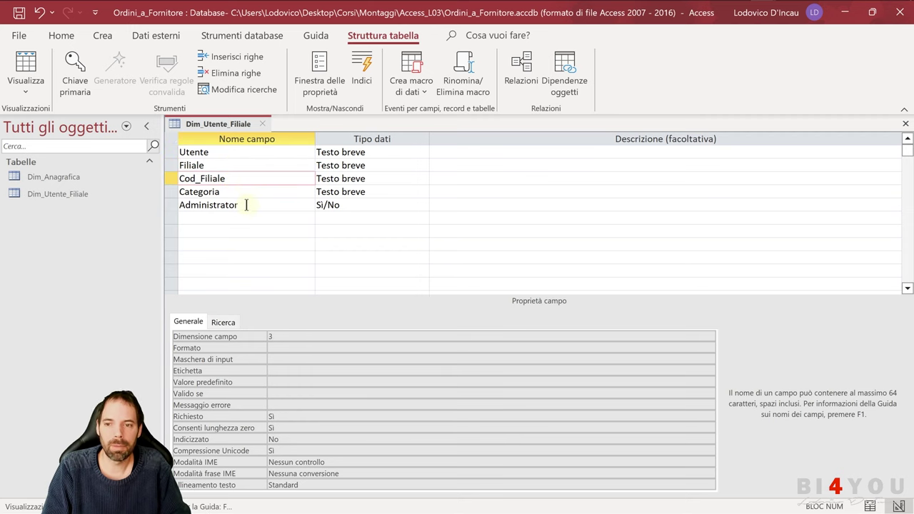
left_click(245, 204)
left_click(26, 66)
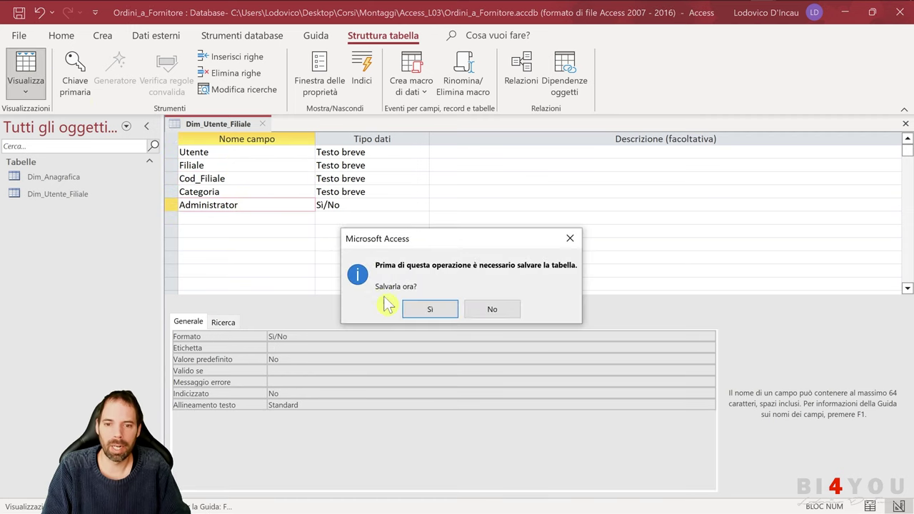
- Save the design, then confirm a record without Utente is refused and discard it
left_click(420, 310)
left_click(340, 152)
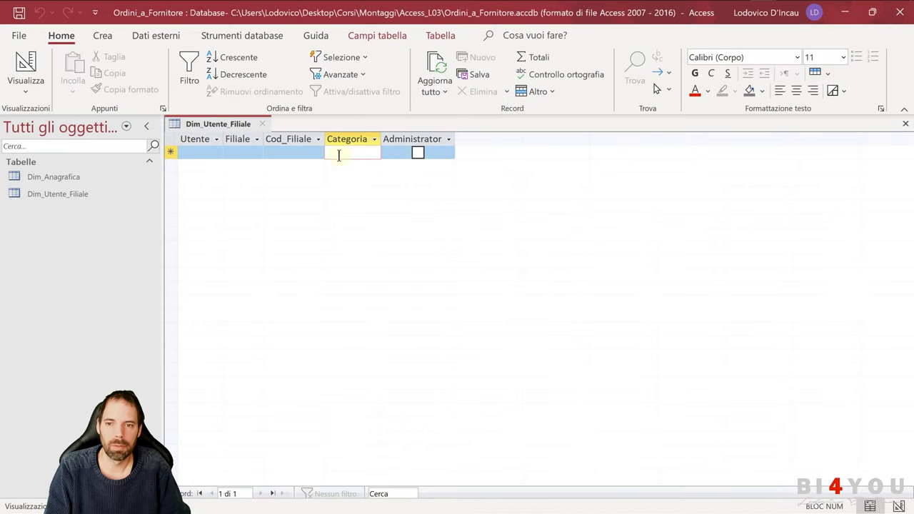
type("ff")
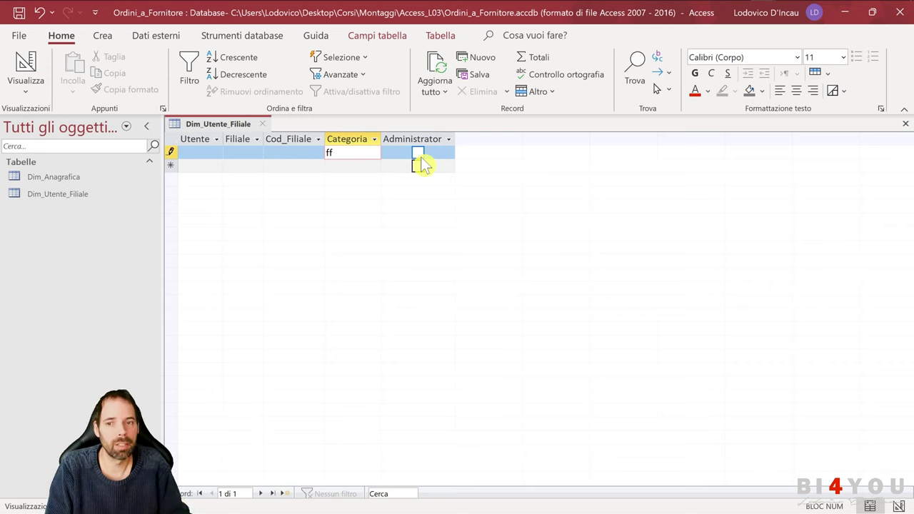
double_click(347, 158)
key("BackSpace")
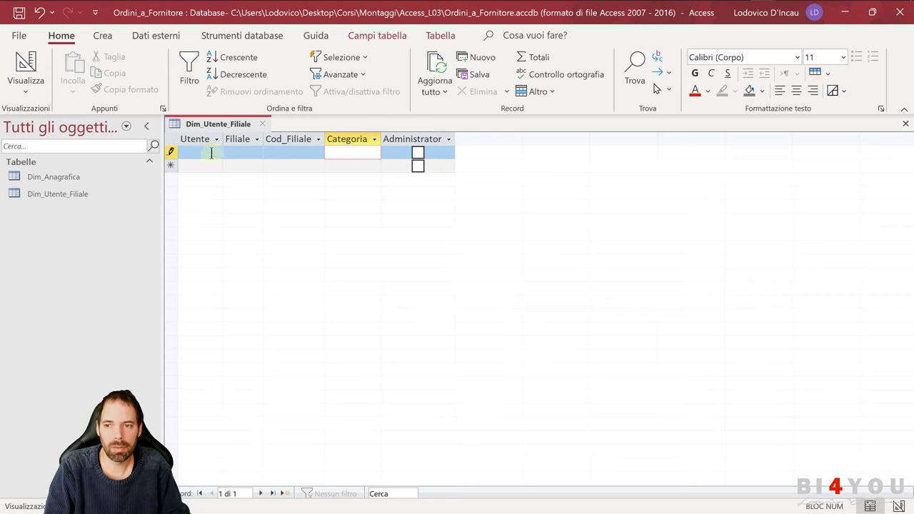
left_click(171, 164)
key("Return")
left_click(238, 170)
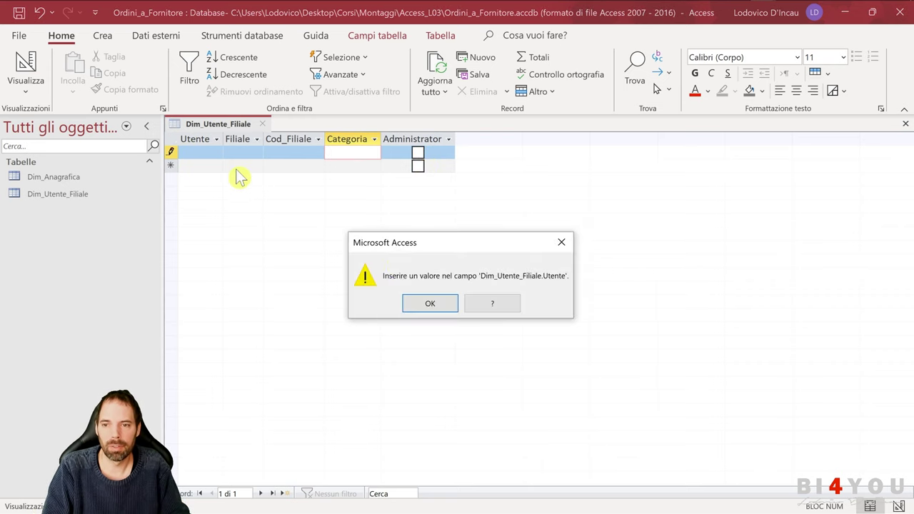
left_click(425, 303)
key("Escape")
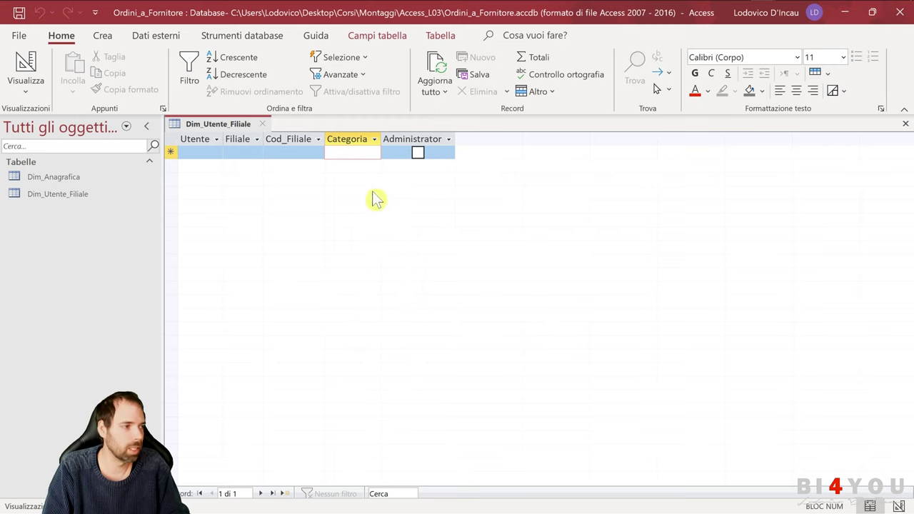
- In Excel, fill the 001 Cod_Filiale code down to row 5
mouse_move(592, 6)
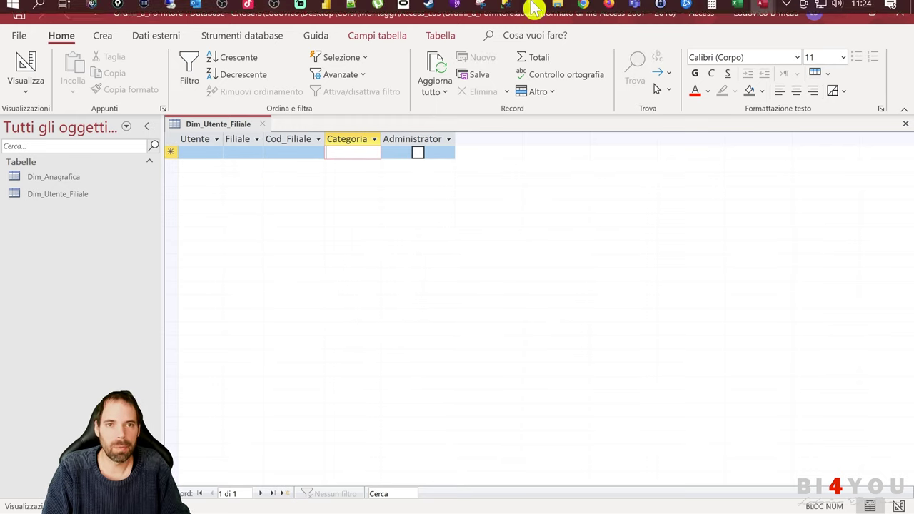
left_click(738, 14)
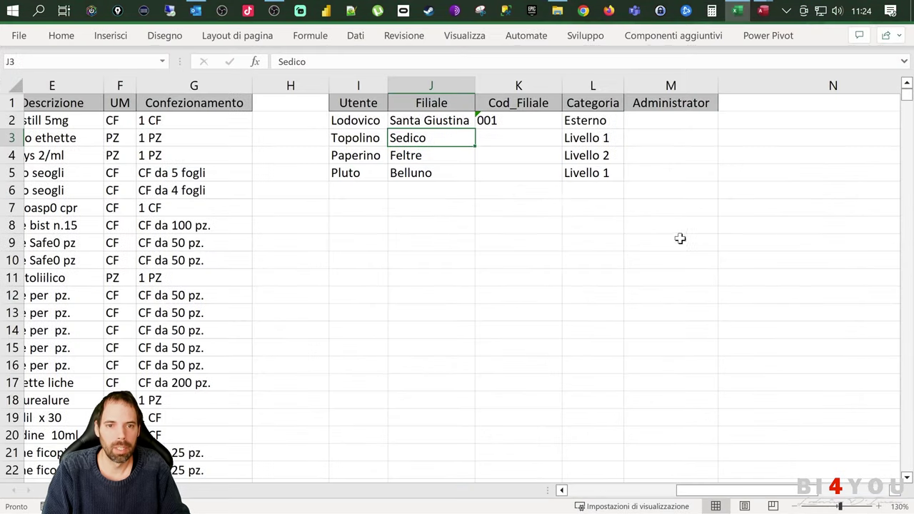
left_click(509, 126)
left_click_drag(563, 131, 559, 179)
- Change the codes in K3, K4 and K5 to 002, 003 and 004
left_click(551, 137)
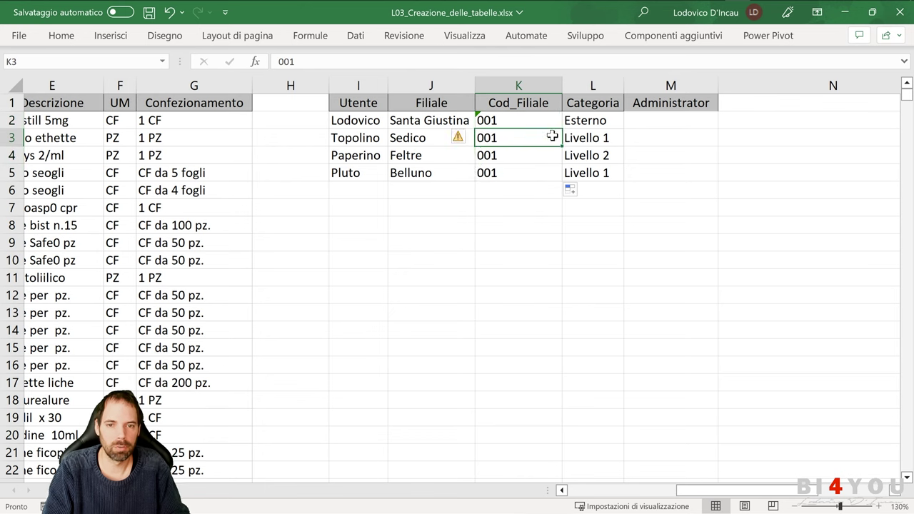
double_click(554, 133)
key("Return")
key("F2")
key("BackSpace")
type("3")
key("Return")
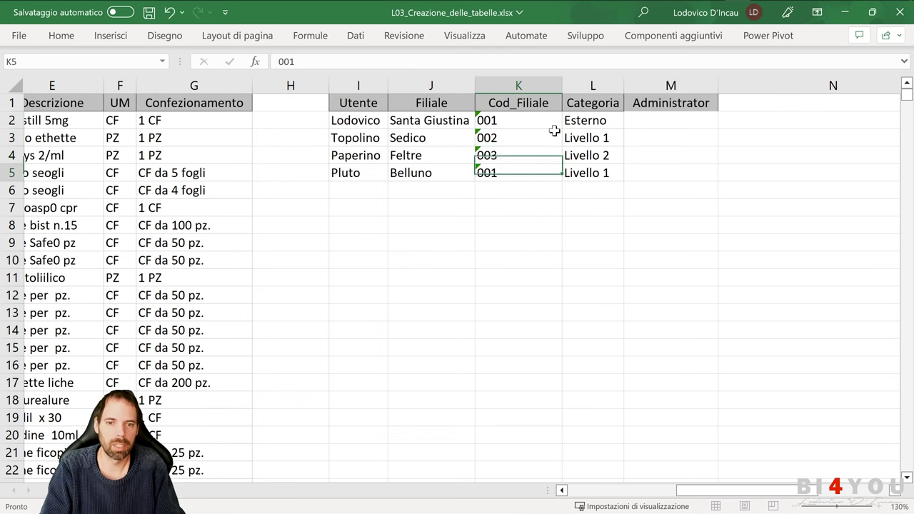
key("F2")
type("5")
key("BackSpace")
type("4")
key("Return")
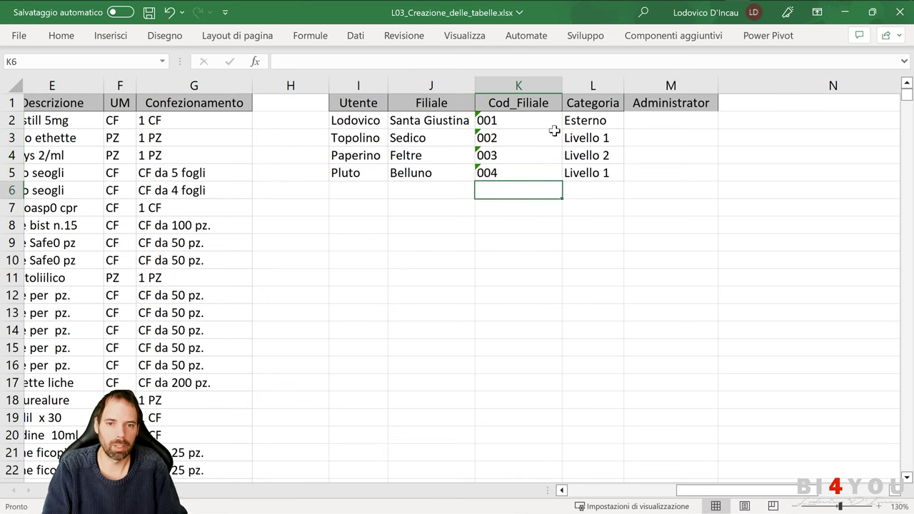
- Clear K5's code and copy the user rows I2:M5
left_click_drag(344, 123, 502, 176)
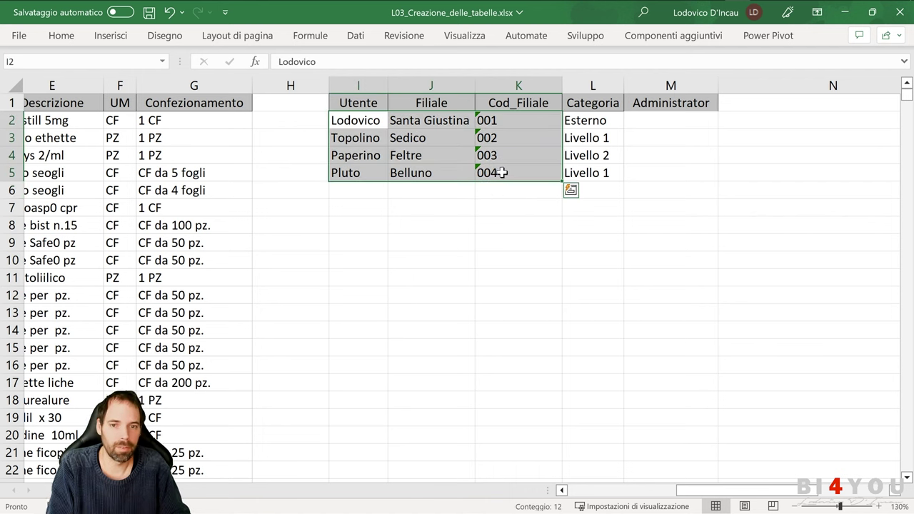
left_click(500, 176)
key("Delete")
left_click(497, 229)
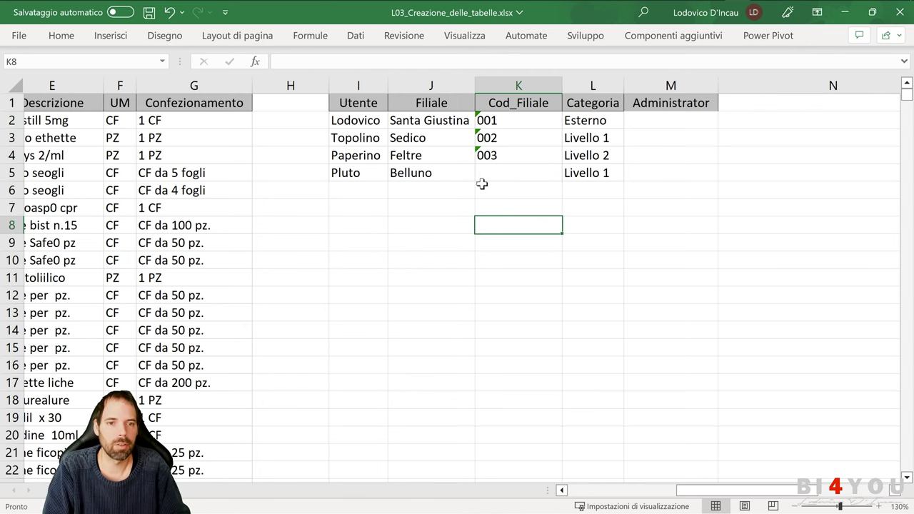
left_click_drag(352, 121, 655, 175)
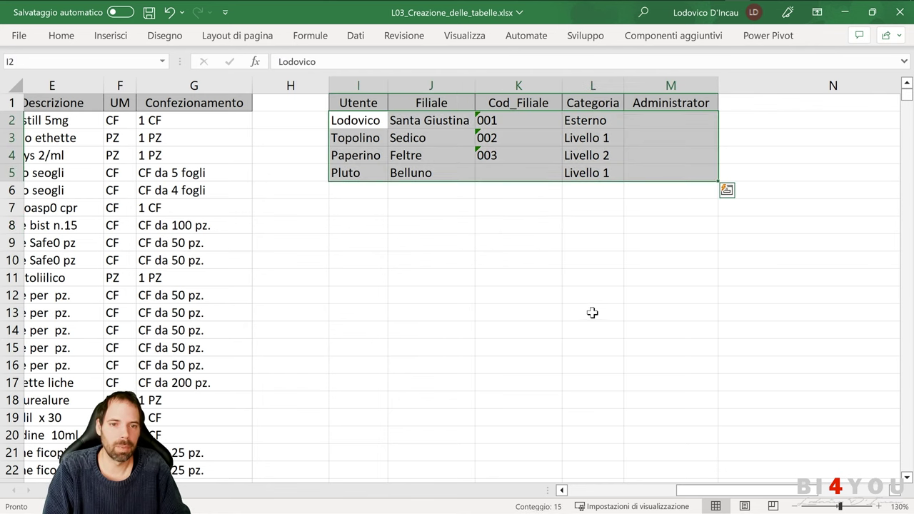
key("ctrl+c")
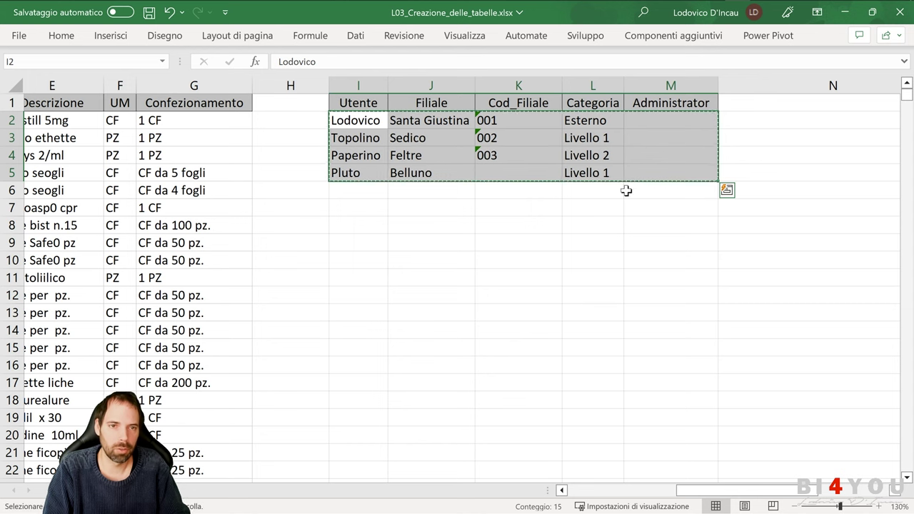
- Paste the four copied user rows into Dim_Utente_Filiale's new-record row and confirm
mouse_move(762, 11)
left_click(799, 86)
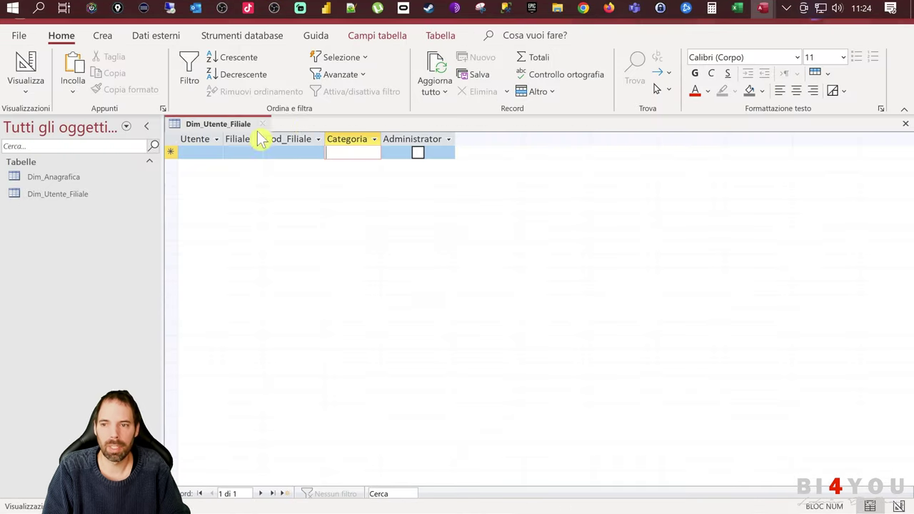
left_click(178, 215)
key("ctrl+v")
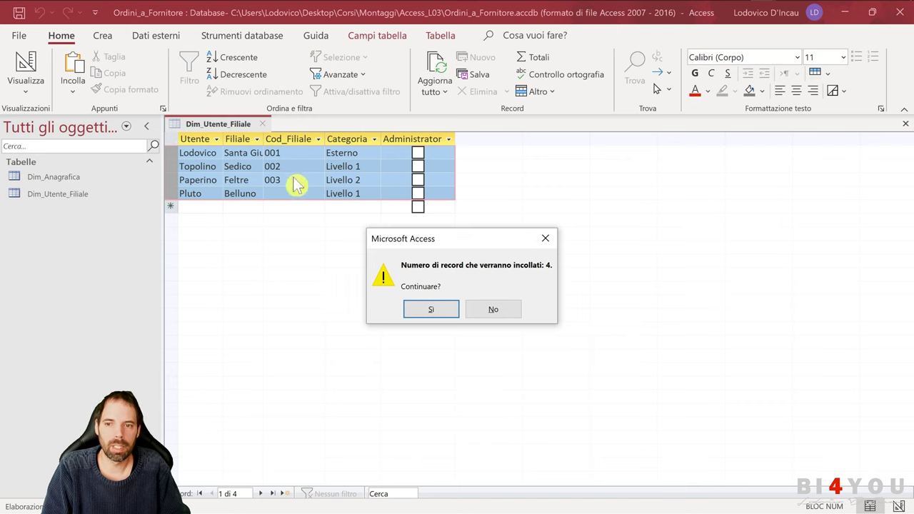
left_click(416, 312)
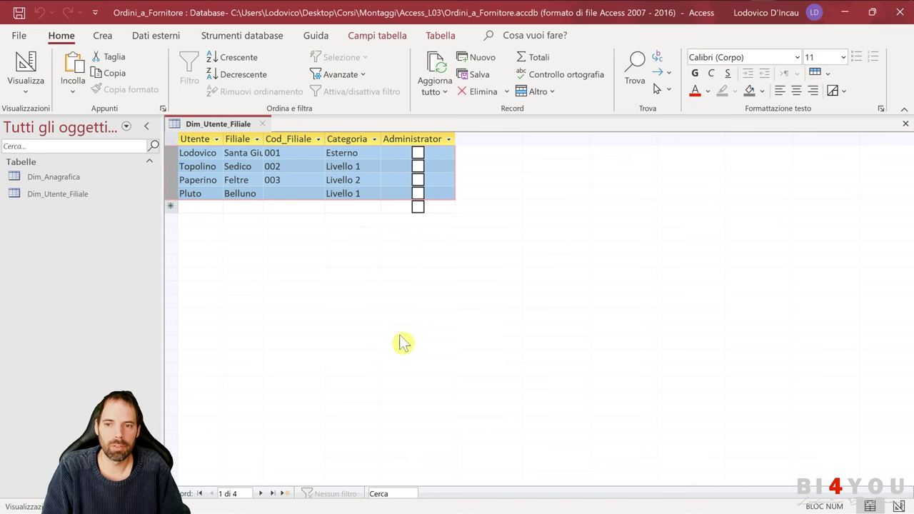
- Check the last record's empty Cod_Filiale against cell K5 in Excel, then return to Access
left_click(293, 194)
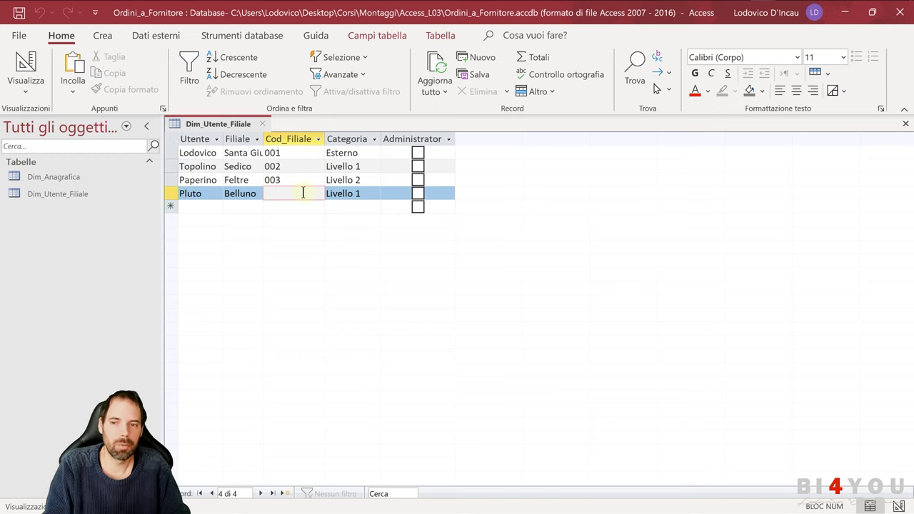
left_click(298, 181)
key("alt+Tab")
left_click(501, 177)
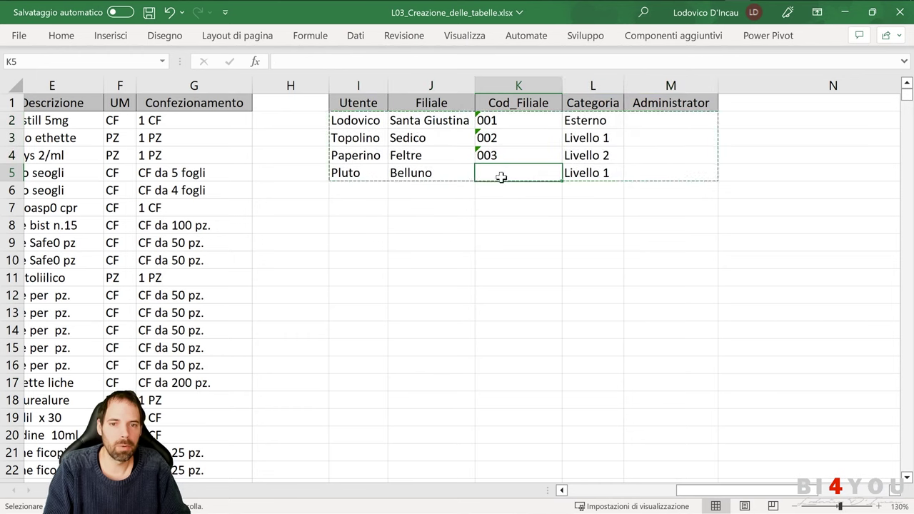
key("Escape")
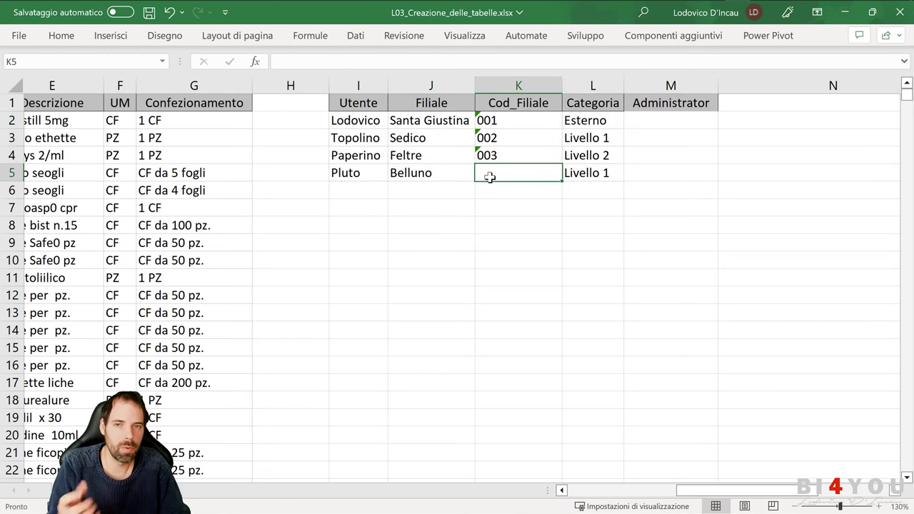
key("alt+Tab")
- Try saving a 'ddd' test record, then discard it after the missing Cod_Filiale warning
left_click(235, 206)
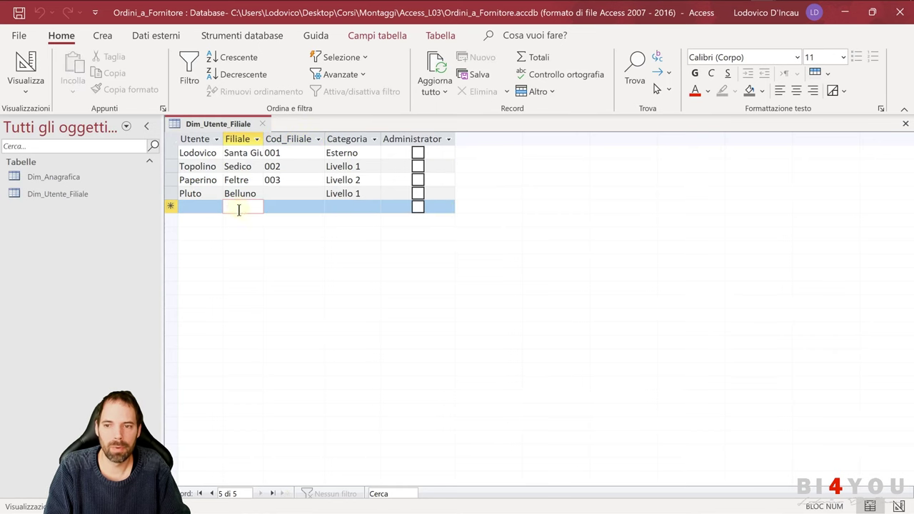
type("ddd")
key("shift+Tab")
type("ddd")
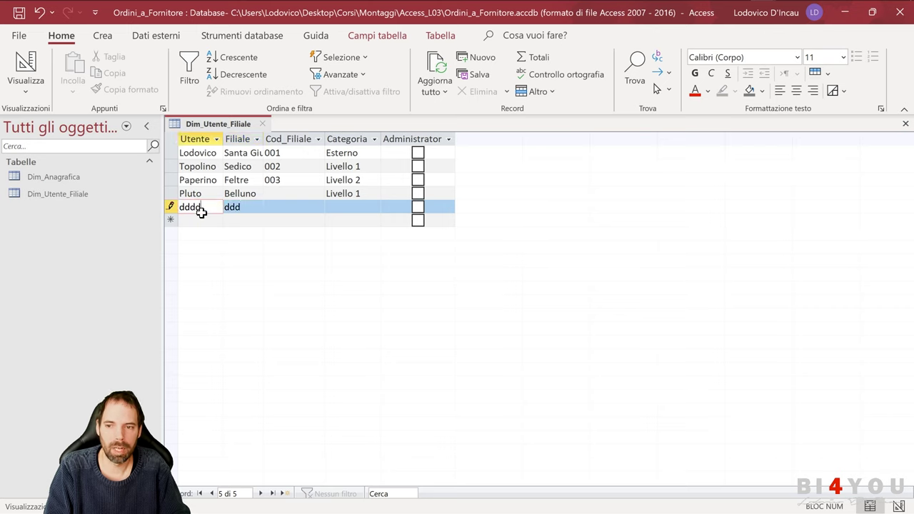
left_click(277, 221)
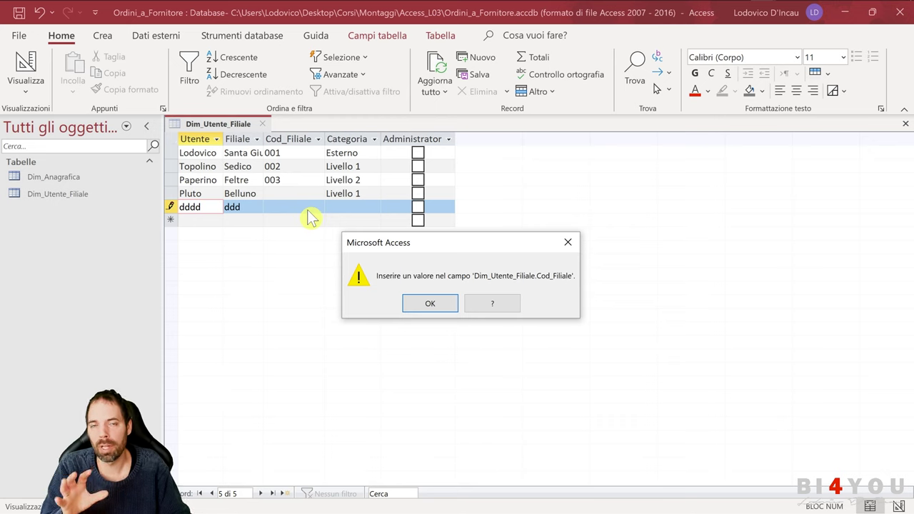
left_click(430, 304)
key("Escape")
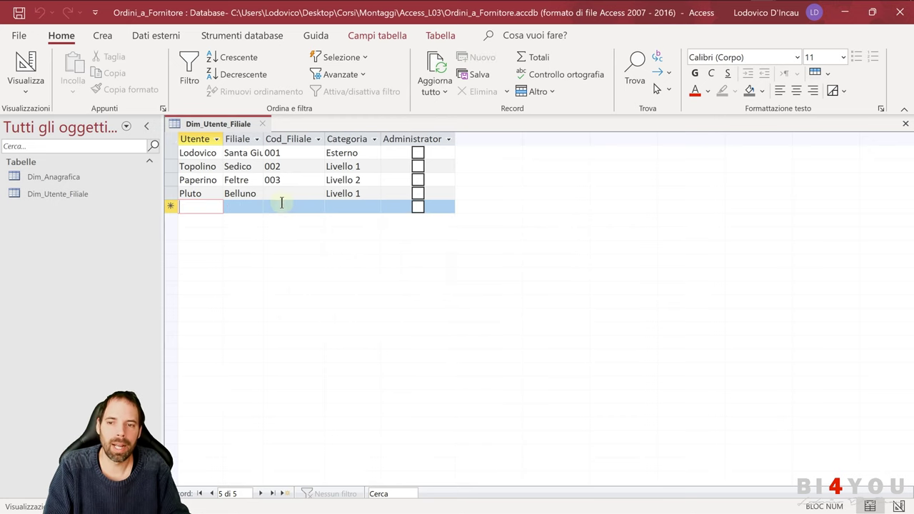
left_click(284, 193)
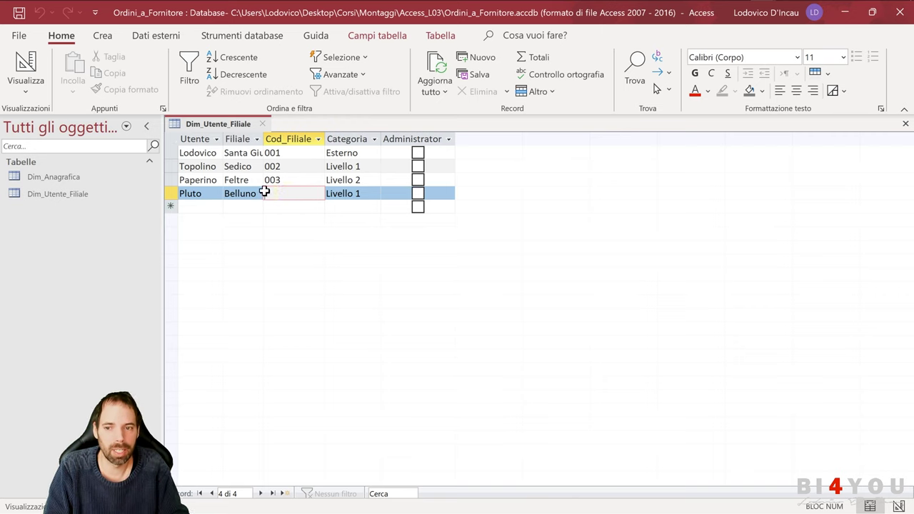
- Enter 004 in Pluto's Cod_Filiale cell and save the record
left_click(229, 193)
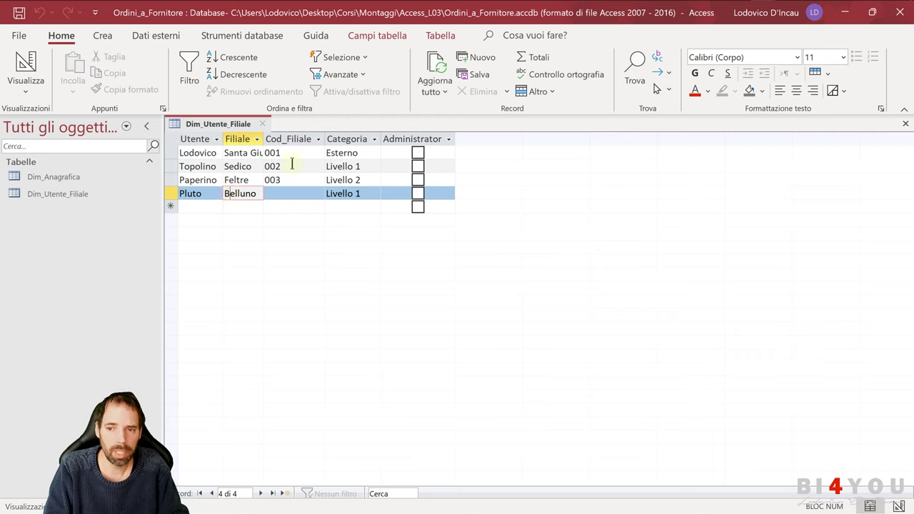
left_click(276, 196)
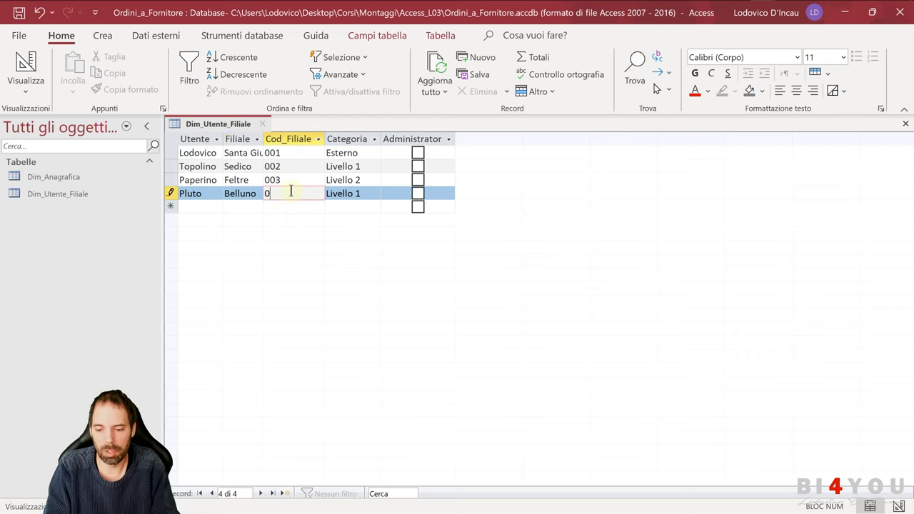
left_click(302, 184)
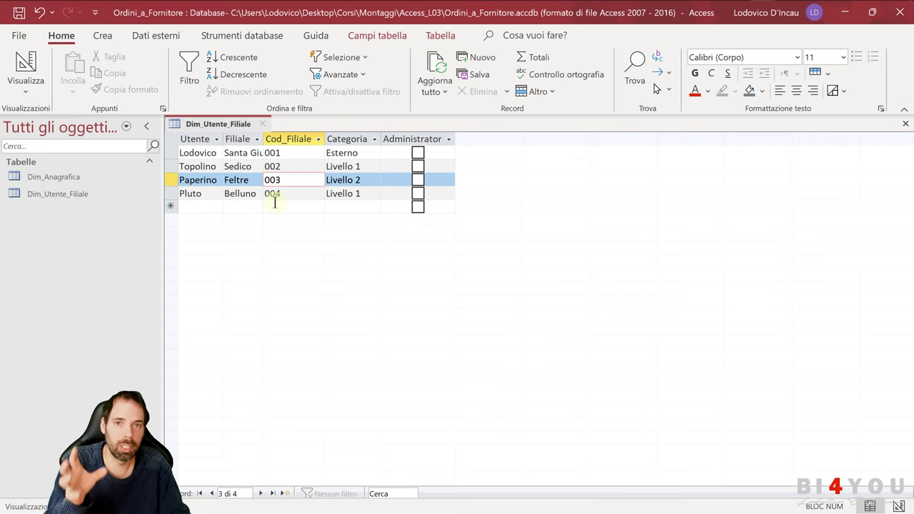
- Auto-fit all five Dim_Utente_Filiale columns so Santa Giustina shows in full
left_click_drag(195, 138, 401, 136)
double_click(381, 139)
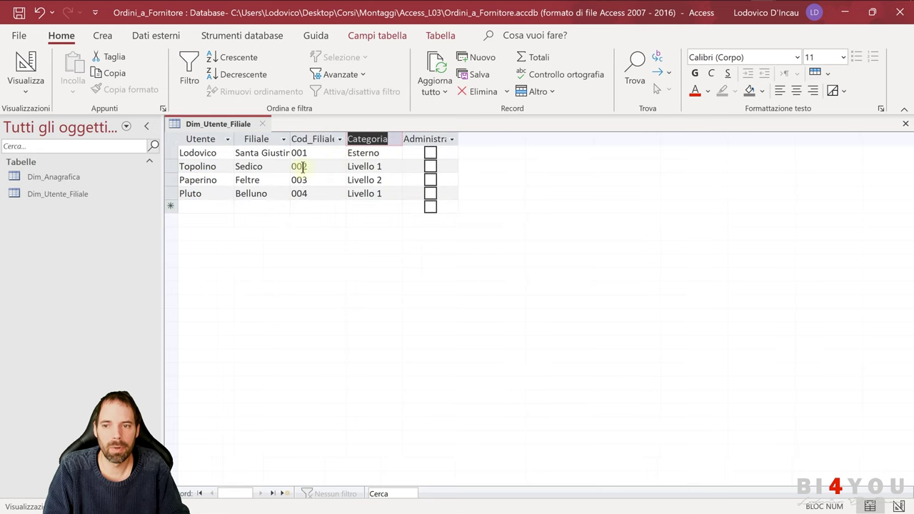
left_click(257, 165)
double_click(289, 138)
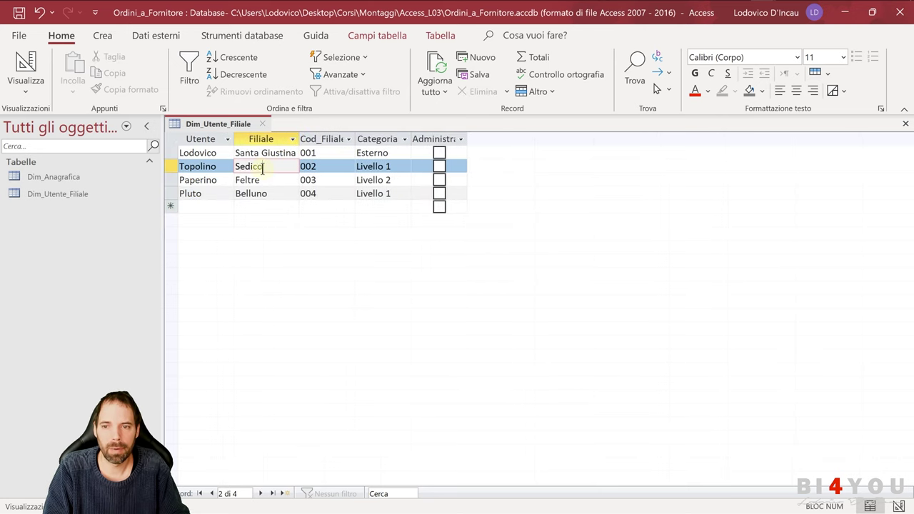
- Tick Lodovico's Administrator box, widen the Administrator and Filiale columns, and close the table
left_click(437, 151)
left_click(439, 153)
left_click_drag(467, 139, 526, 147)
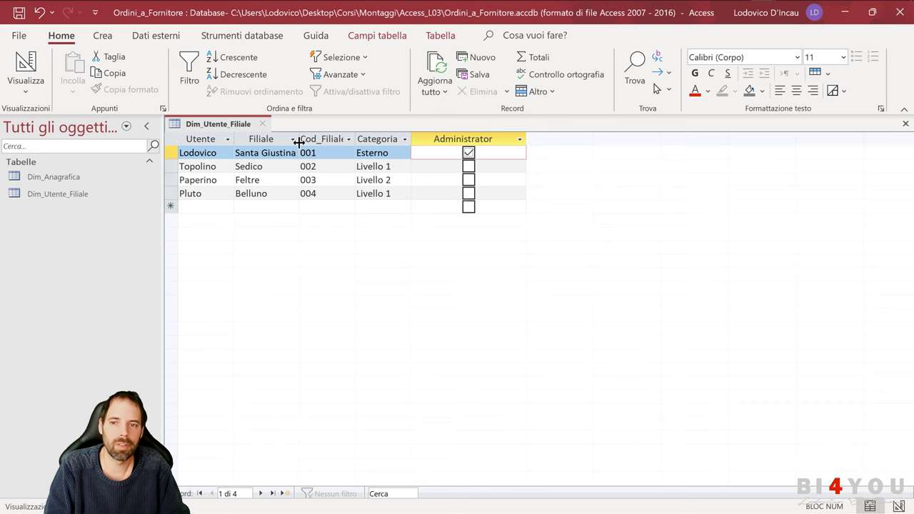
left_click_drag(312, 140, 330, 140)
left_click(398, 166)
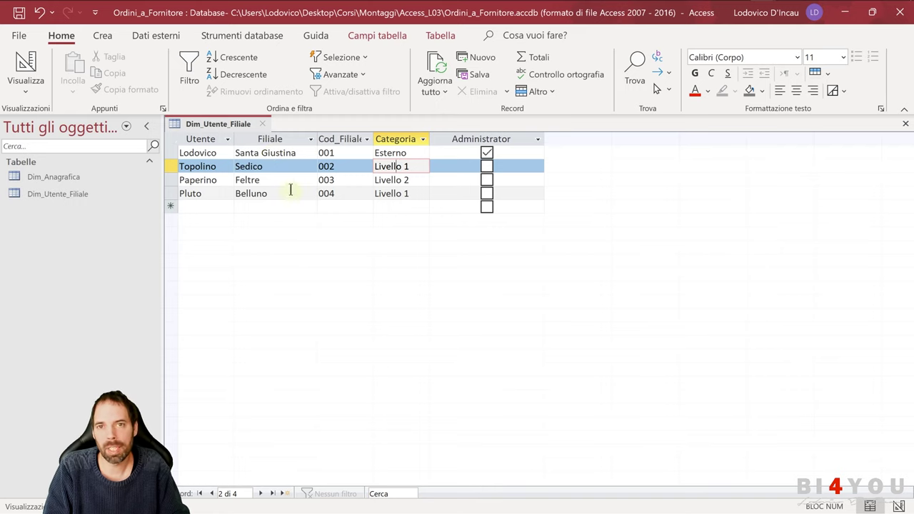
left_click(262, 123)
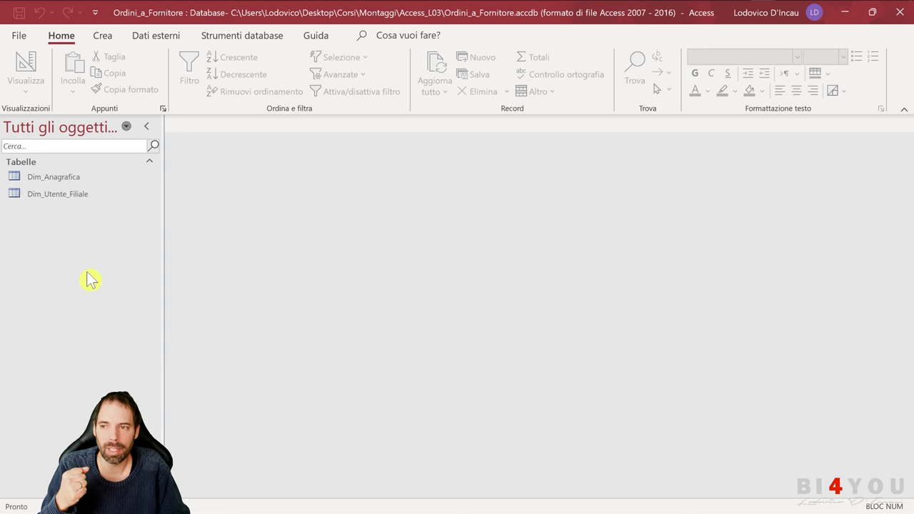
- Create a new blank table in design view and save it as Fact_Ordinato
left_click(104, 37)
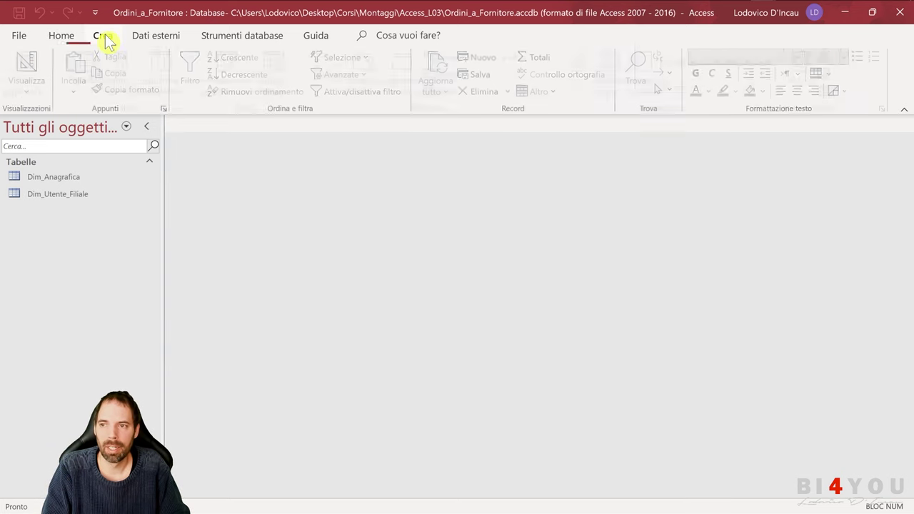
left_click(86, 80)
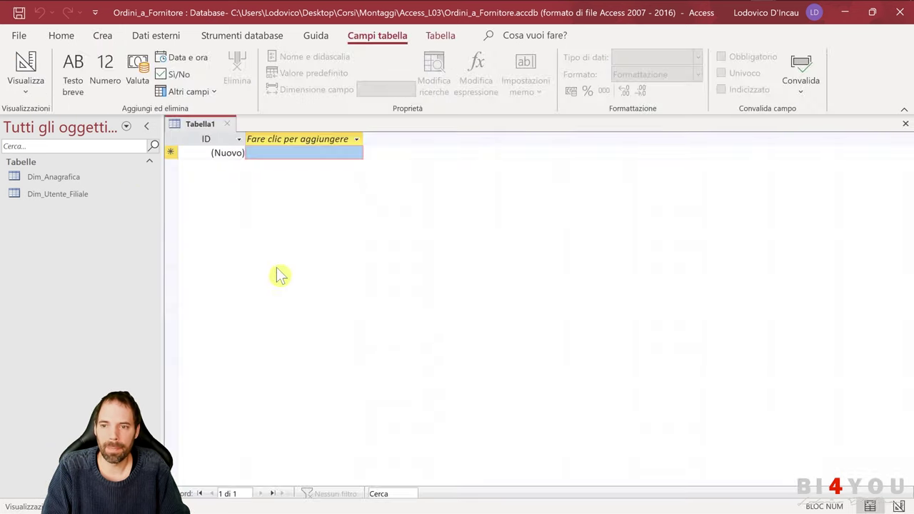
left_click(26, 63)
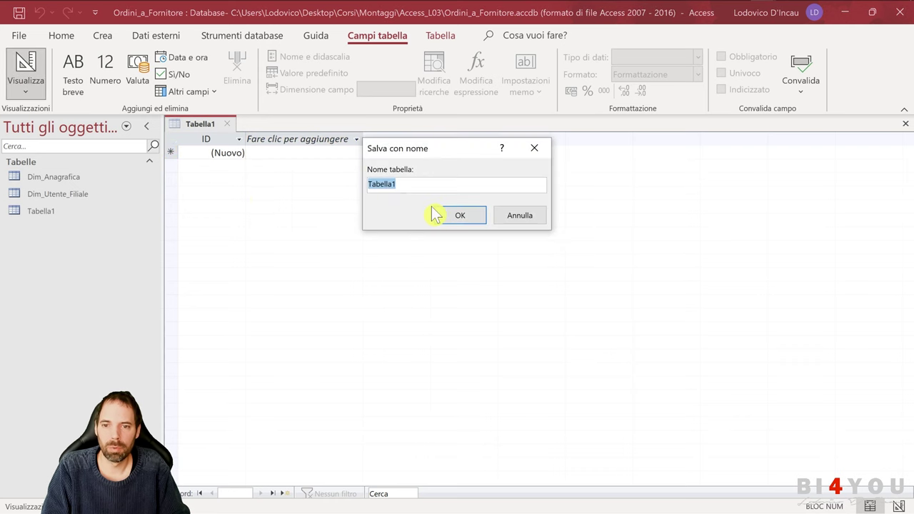
type("Fact_Ordinato")
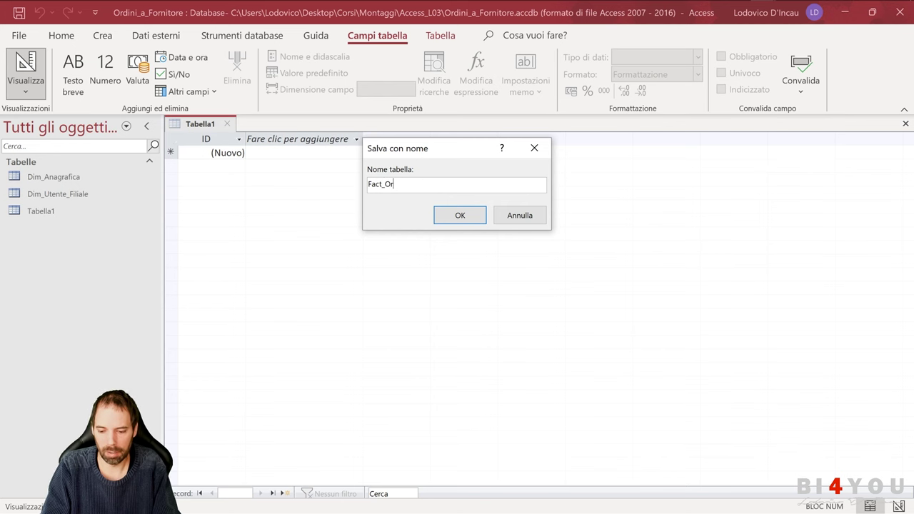
left_click(465, 220)
- Delete the default ID field and its primary key
left_click(184, 165)
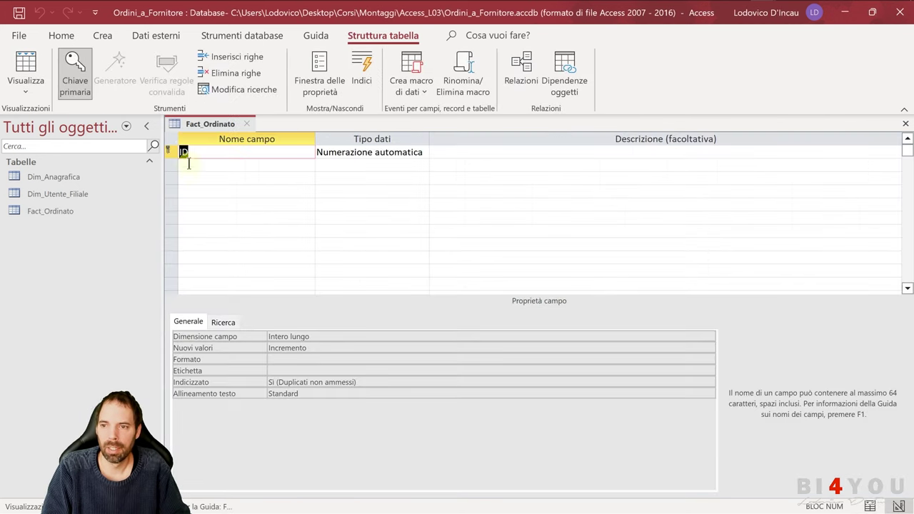
key("Delete")
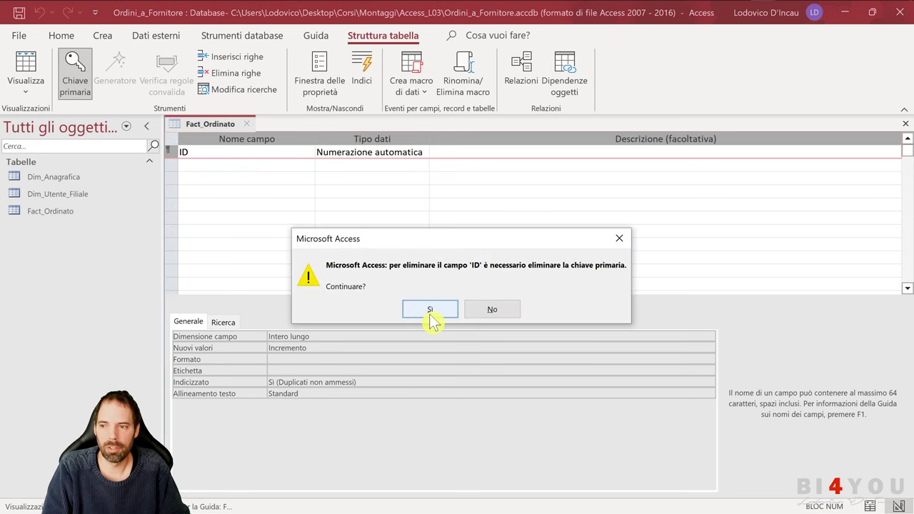
left_click(431, 313)
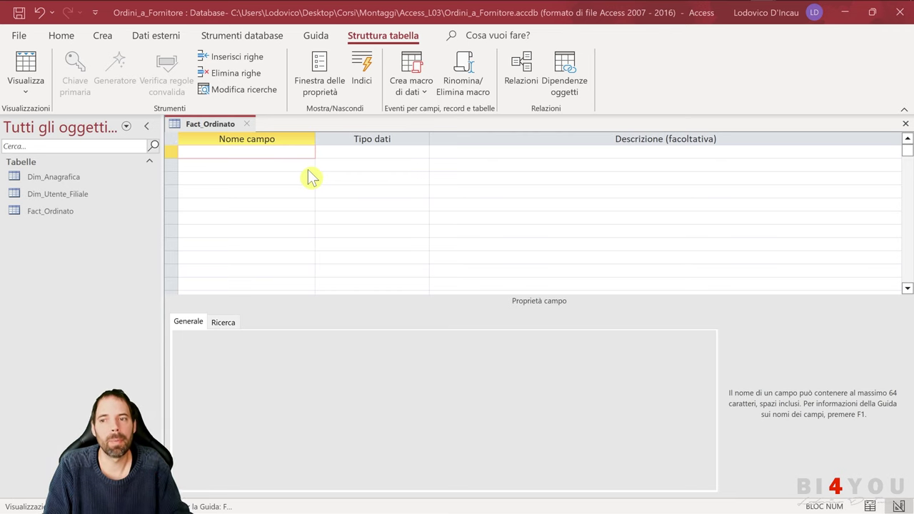
- Paste the copied order field definitions into Fact_Ordinato's first field row
left_click(173, 153)
type("Nr Ordine")
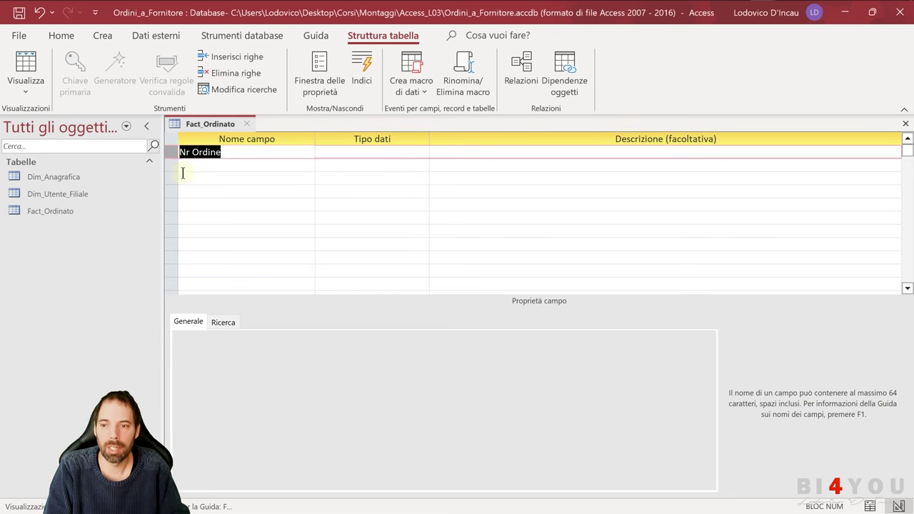
left_click(249, 217)
left_click(241, 155)
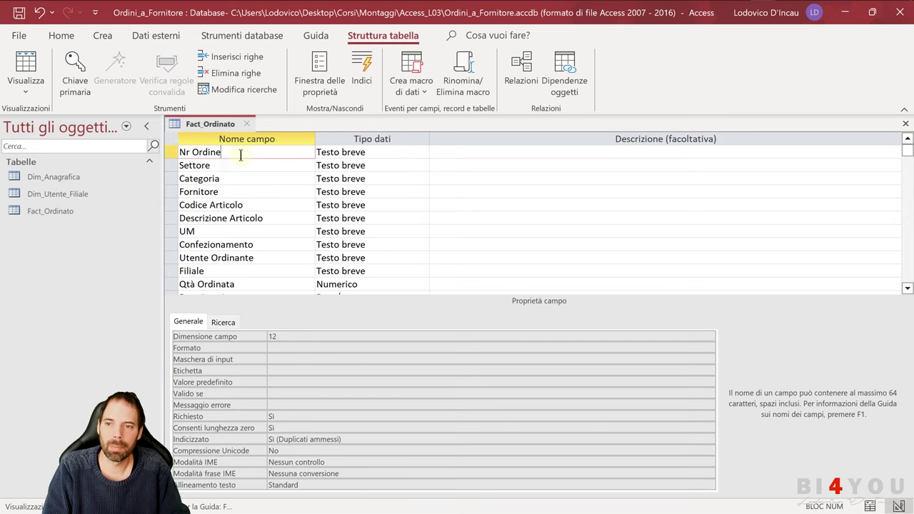
- Review the properties of the Settore through Confezionamento fields
left_click(228, 167)
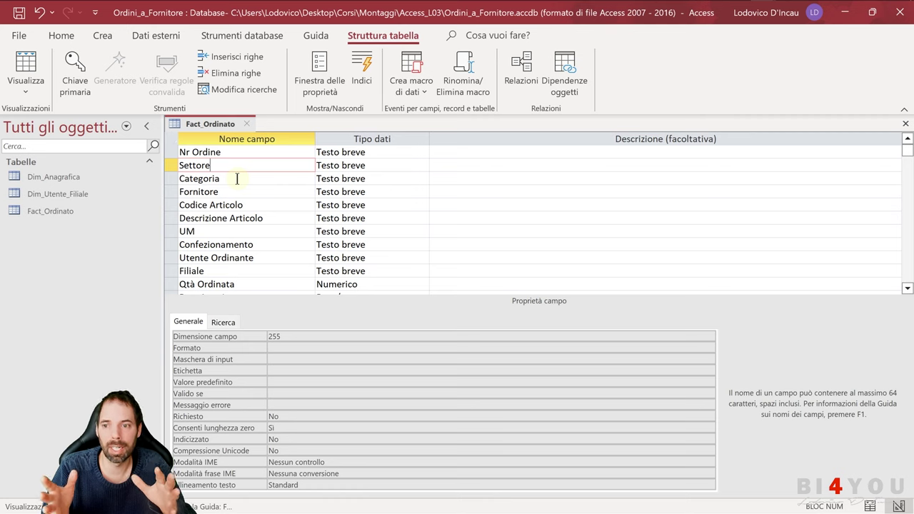
left_click(174, 178)
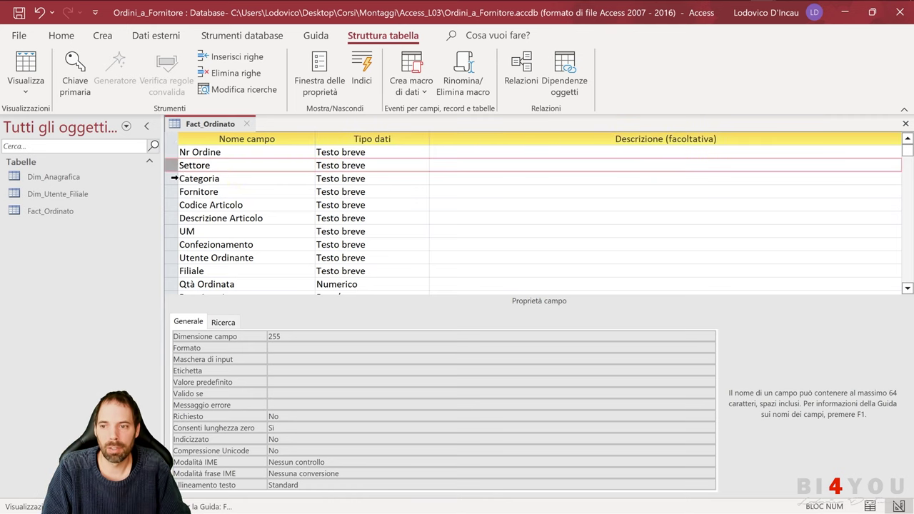
left_click(174, 191)
left_click(175, 206)
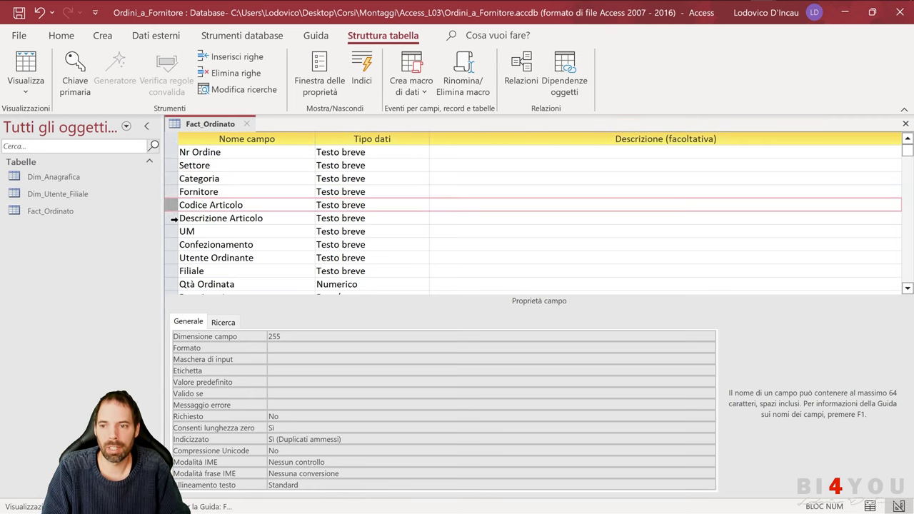
left_click(172, 218)
left_click(171, 229)
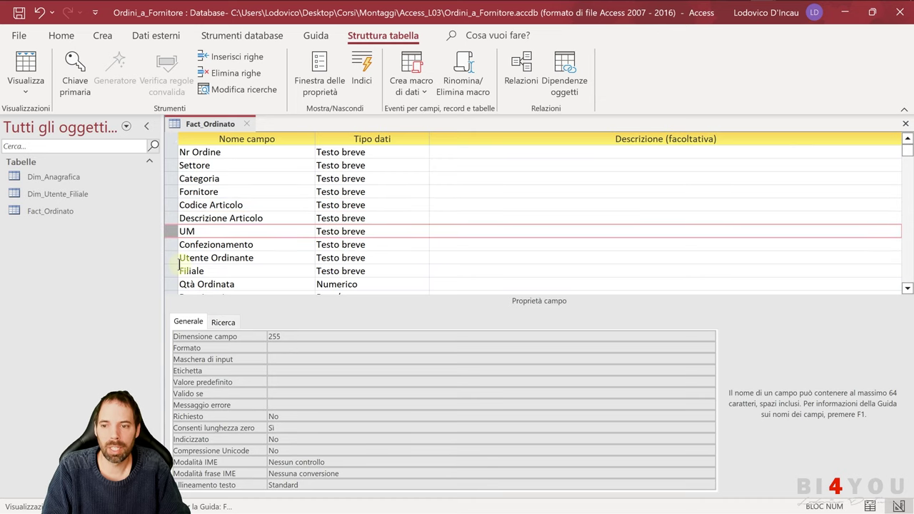
left_click(174, 244)
left_click(64, 178)
- Open Dim_Anagrafica in design view and step through its Settore to Confezionamento fields
right_click(66, 178)
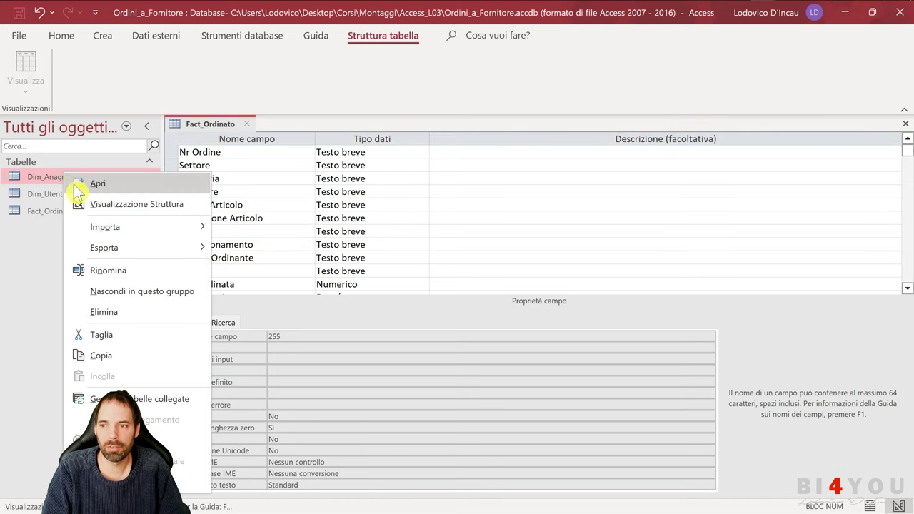
right_click(38, 180)
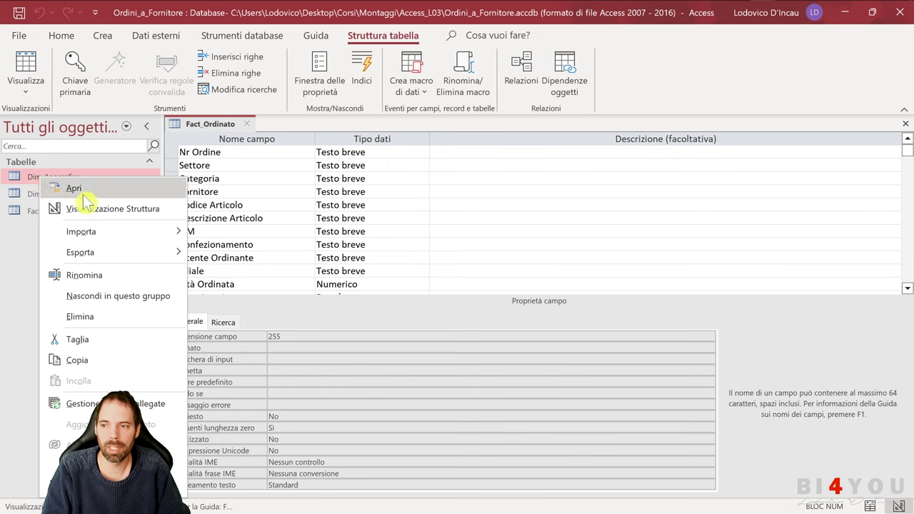
left_click(100, 208)
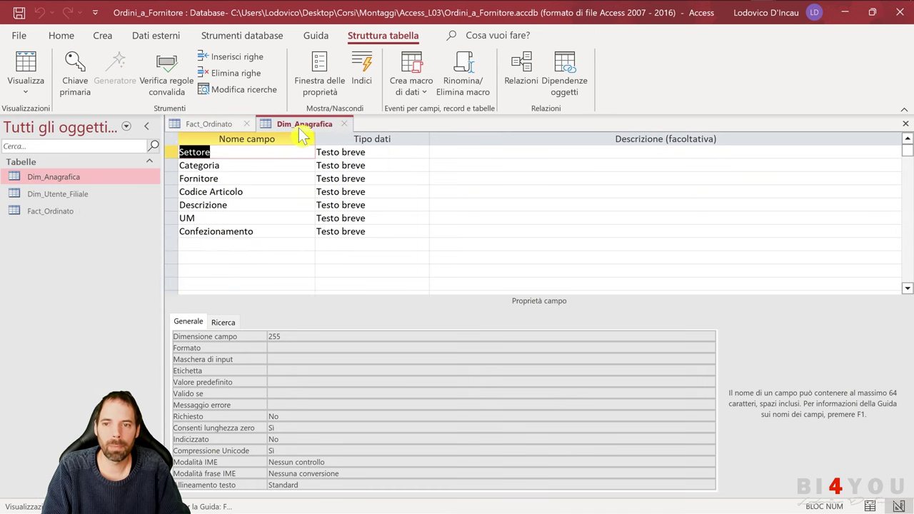
left_click(218, 153)
left_click(228, 166)
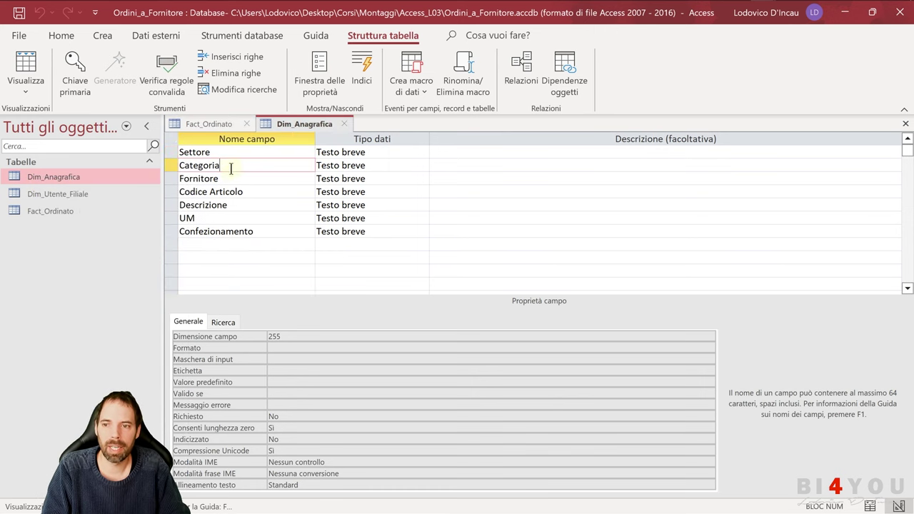
left_click(230, 179)
left_click(238, 191)
left_click(232, 206)
left_click(234, 217)
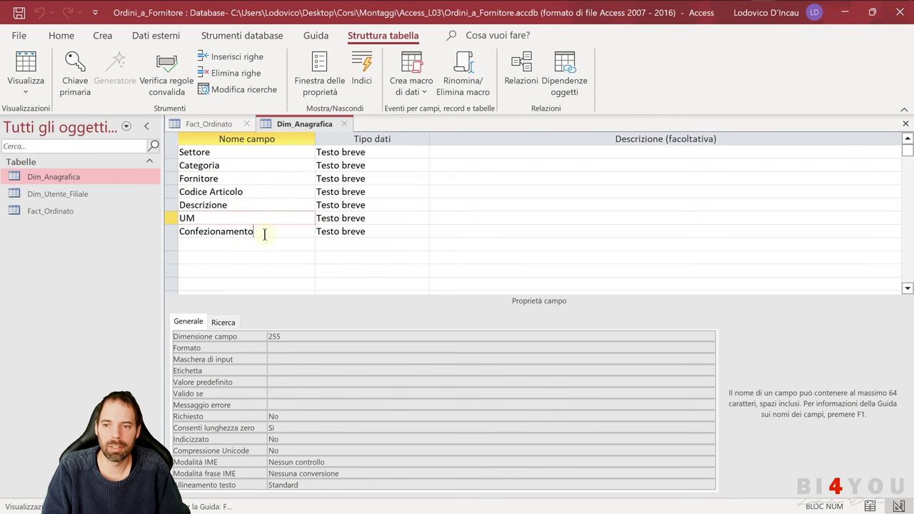
left_click(264, 232)
- Select Settore–Descrizione in Dim_Anagrafica and the matching field rows in Fact_Ordinato
left_click_drag(172, 152, 179, 205)
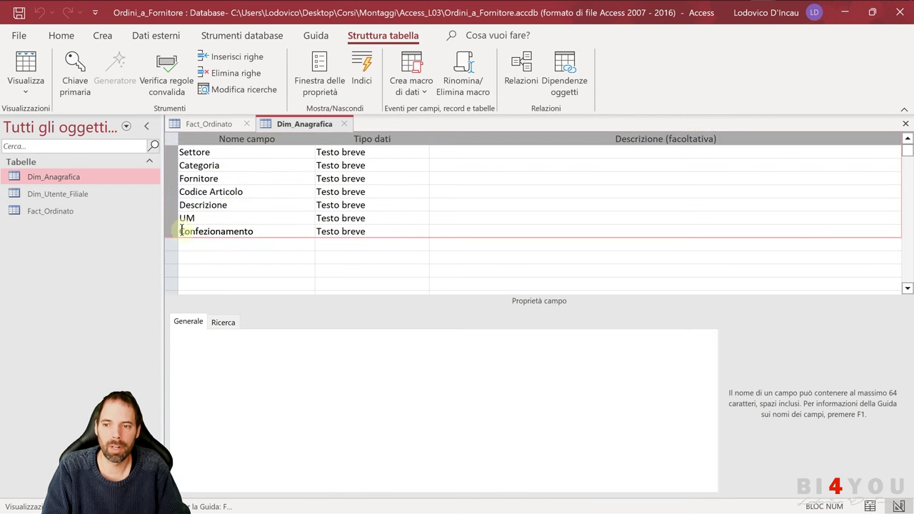
left_click(208, 125)
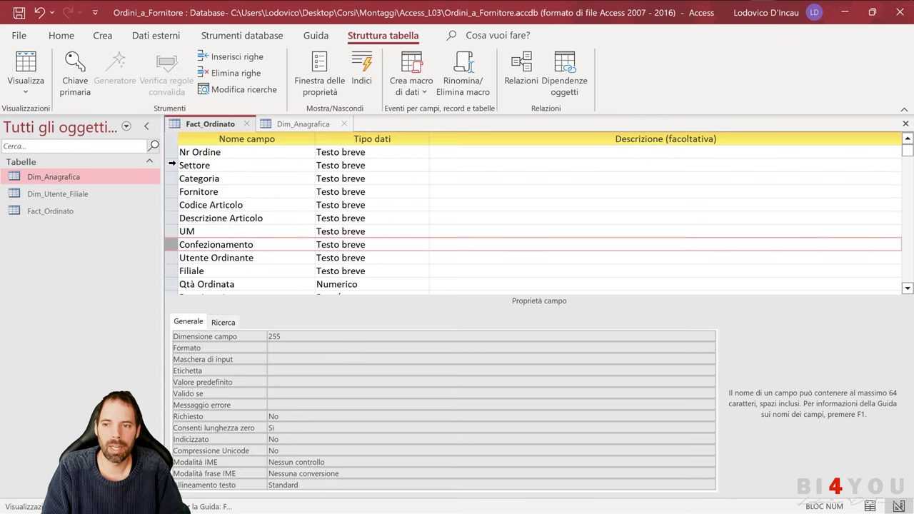
left_click_drag(172, 166, 169, 249)
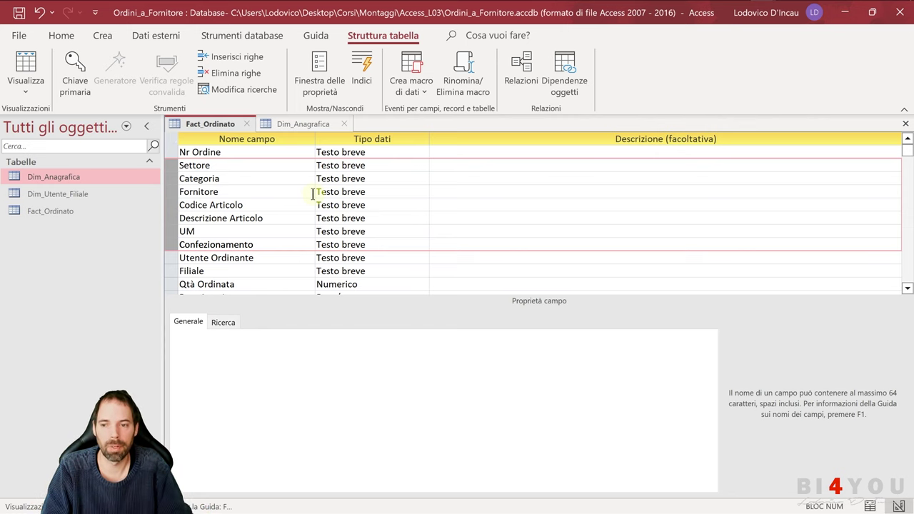
- Scroll down Fact_Ordinato's design and select the Utente Ordinante field
scroll(314, 189, "down", 2)
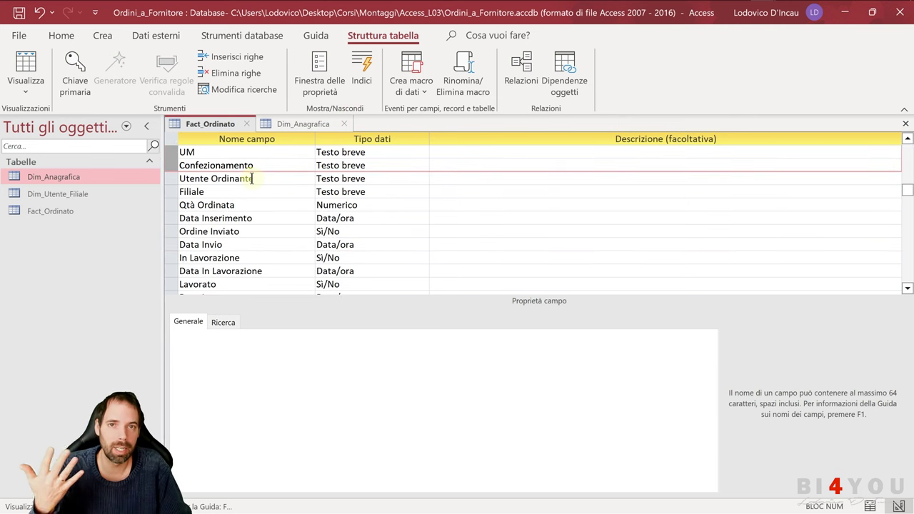
left_click(214, 179)
left_click(173, 179)
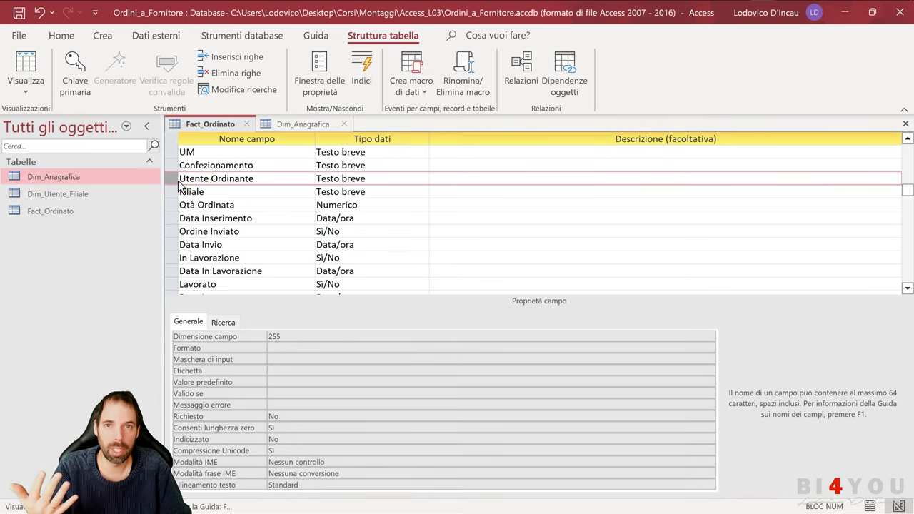
left_click(209, 178)
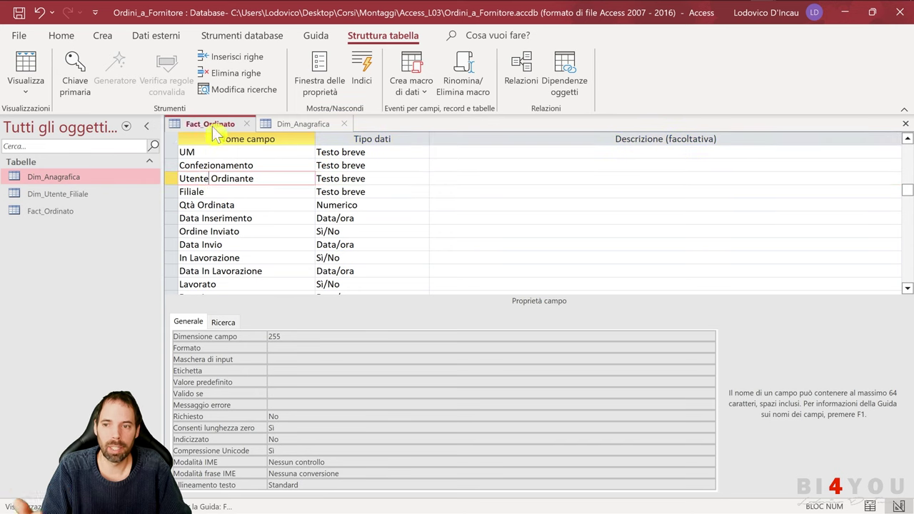
- Open Dim_Utente_Filiale in design view alongside Fact_Ordinato
right_click(55, 197)
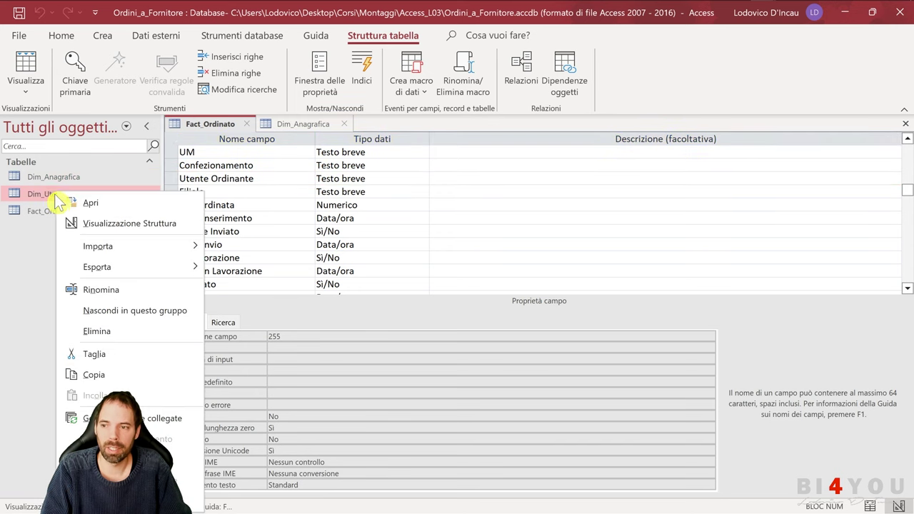
left_click(100, 221)
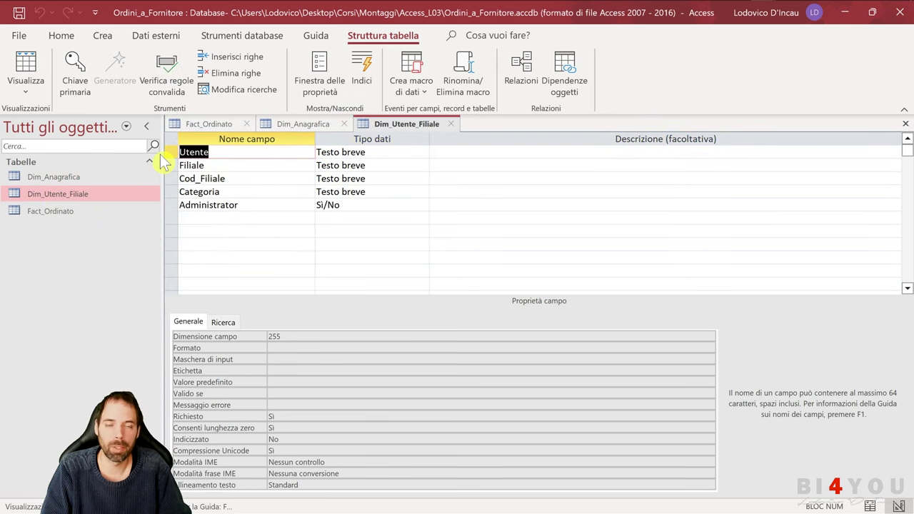
left_click(207, 125)
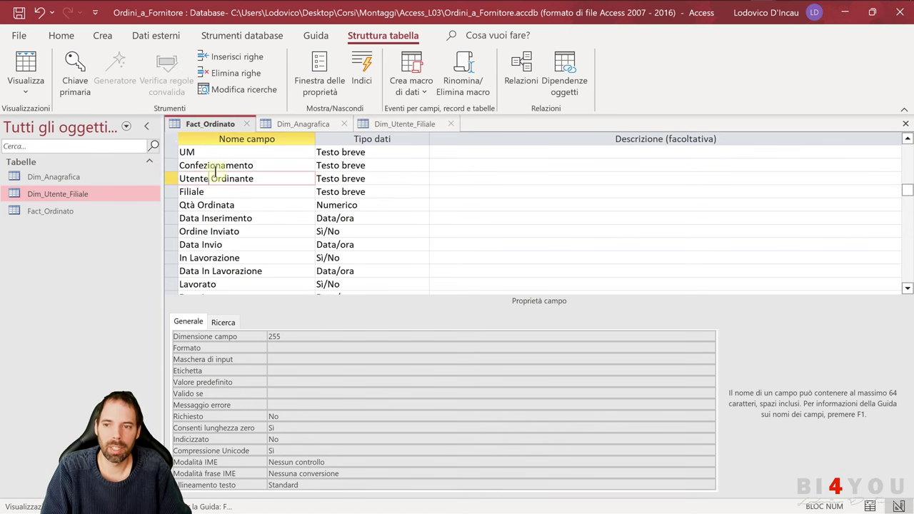
- Inspect Fact_Ordinato's Utente Ordinante and Filiale field names
left_click(194, 176)
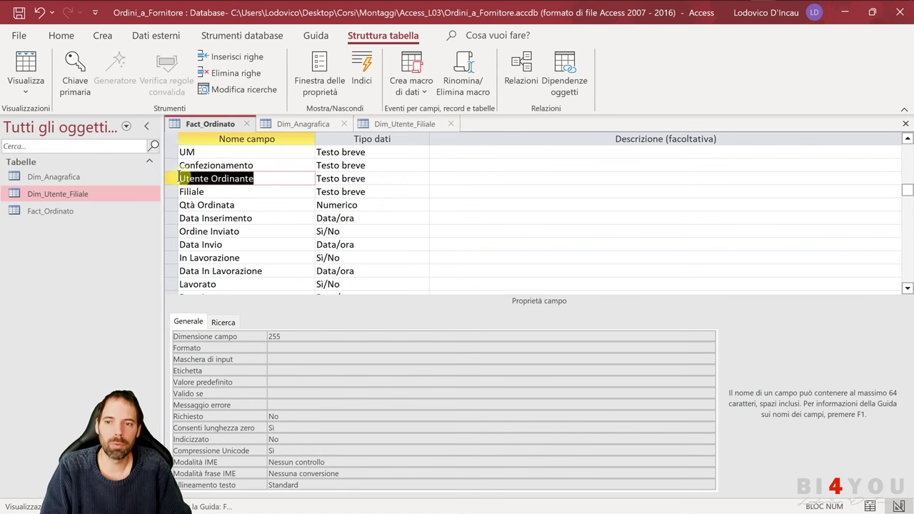
left_click(268, 180)
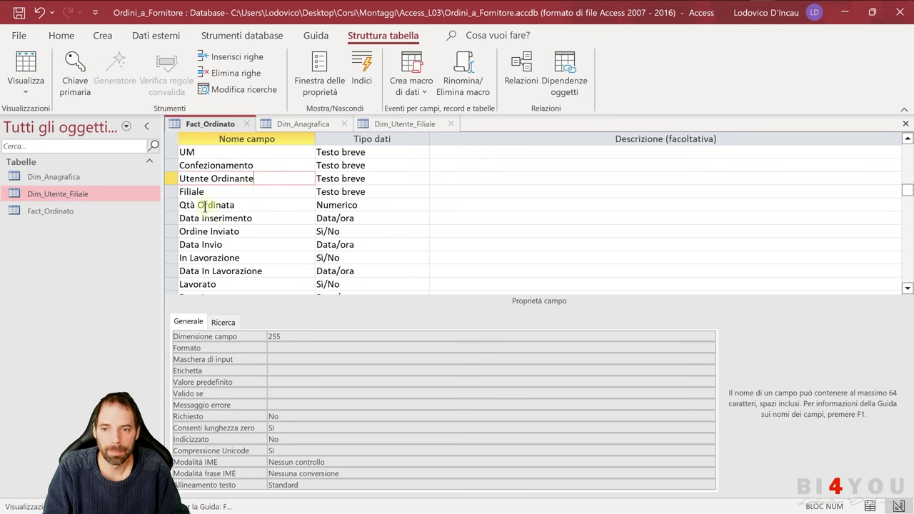
scroll(204, 210, "up", 1)
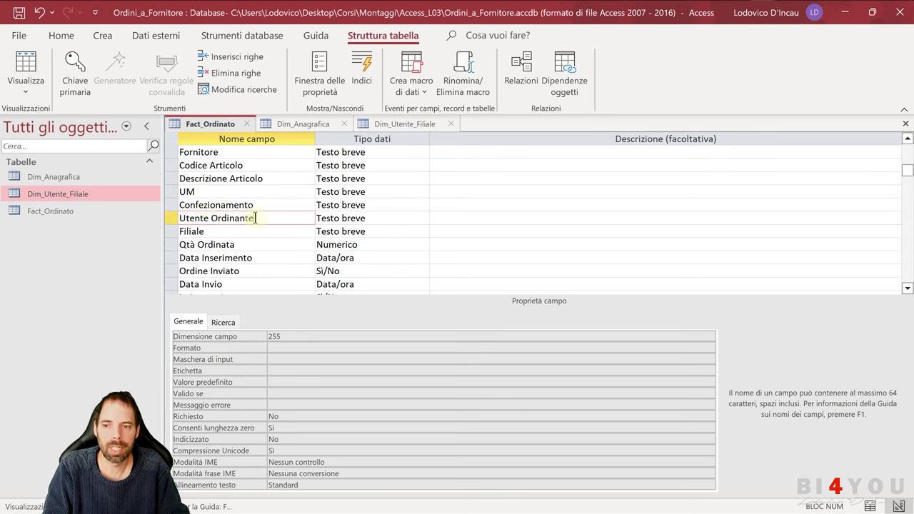
left_click_drag(257, 220, 179, 219)
key("Down")
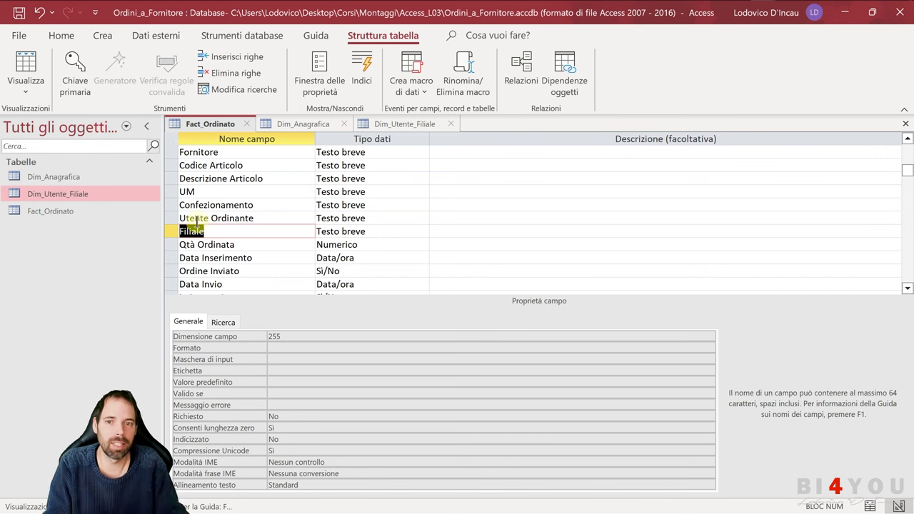
left_click(385, 125)
- Switch Dim_Utente_Filiale to datasheet view and drag its Cod_Filiale column wider
left_click(26, 68)
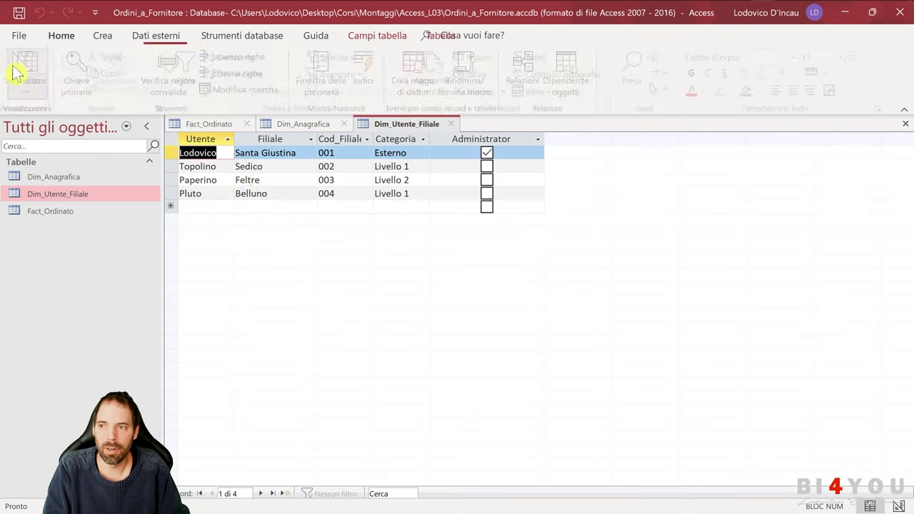
left_click(345, 165)
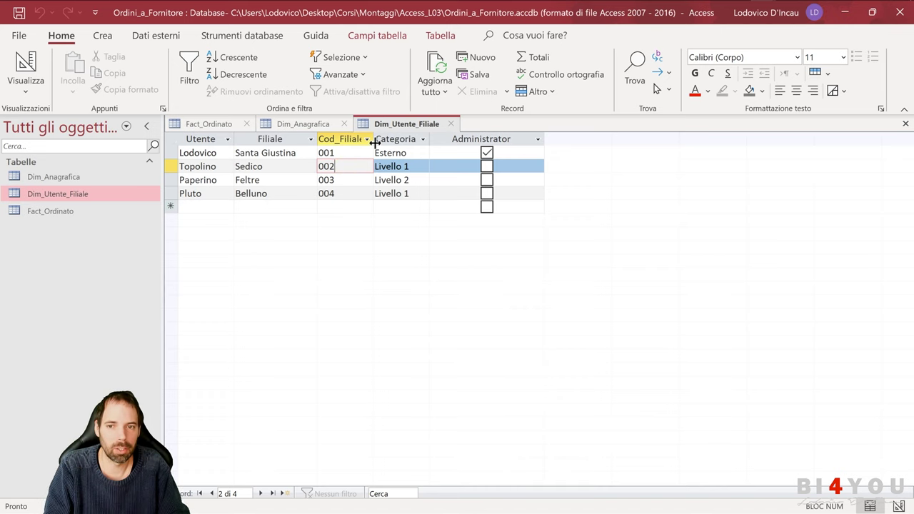
left_click_drag(372, 138, 403, 138)
left_click_drag(225, 141, 271, 145)
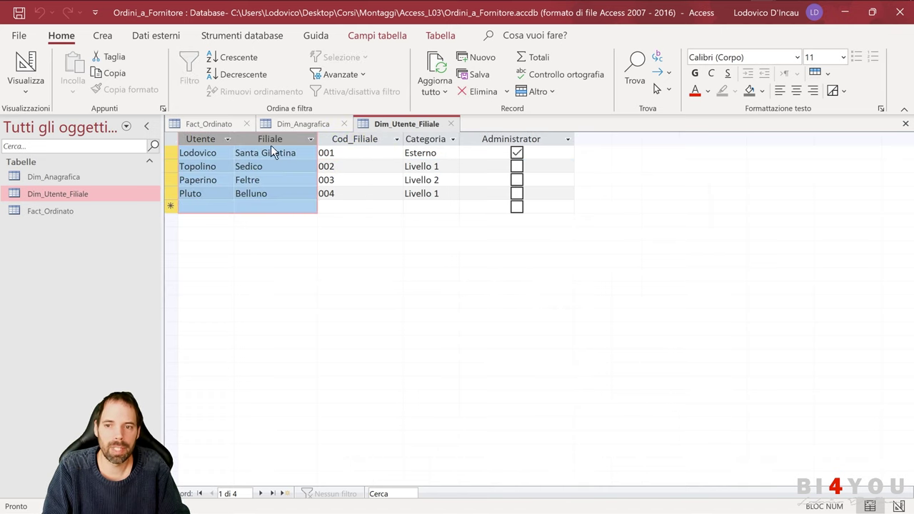
left_click(351, 153)
left_click(194, 123)
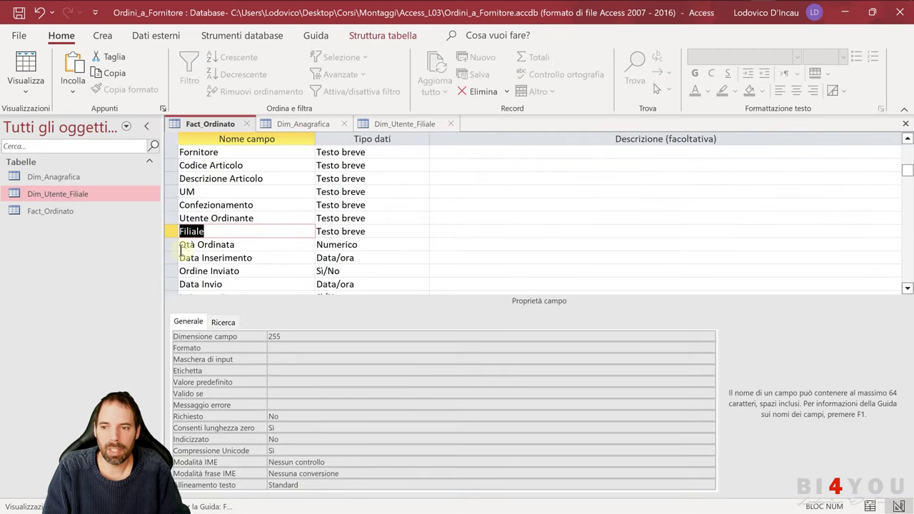
left_click_drag(171, 165, 172, 189)
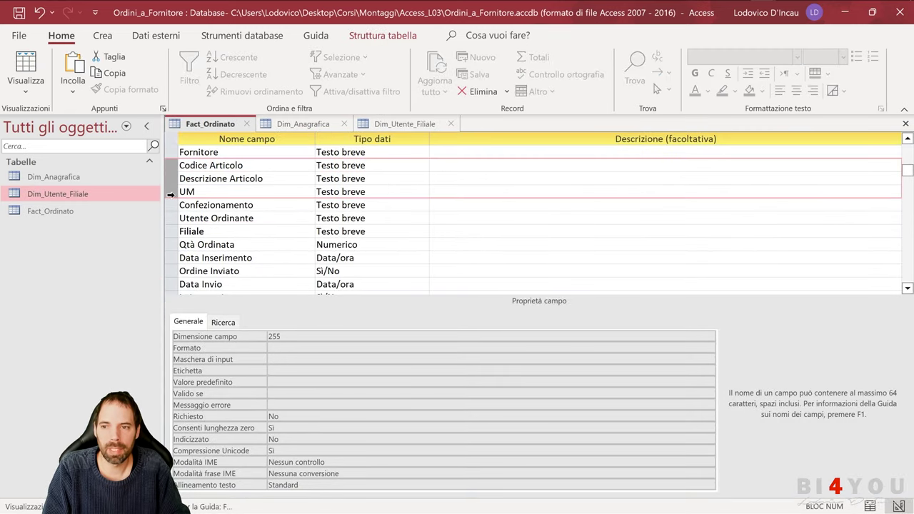
scroll(172, 193, "up", 1)
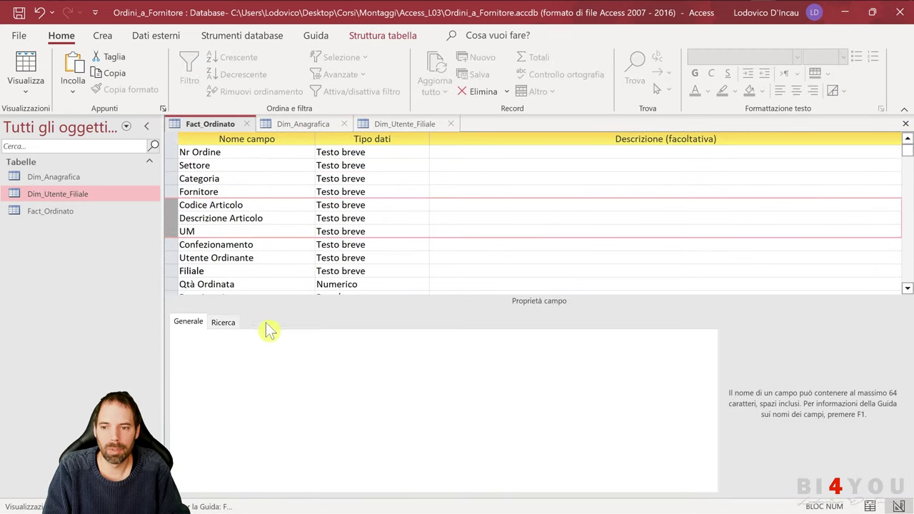
left_click(211, 206)
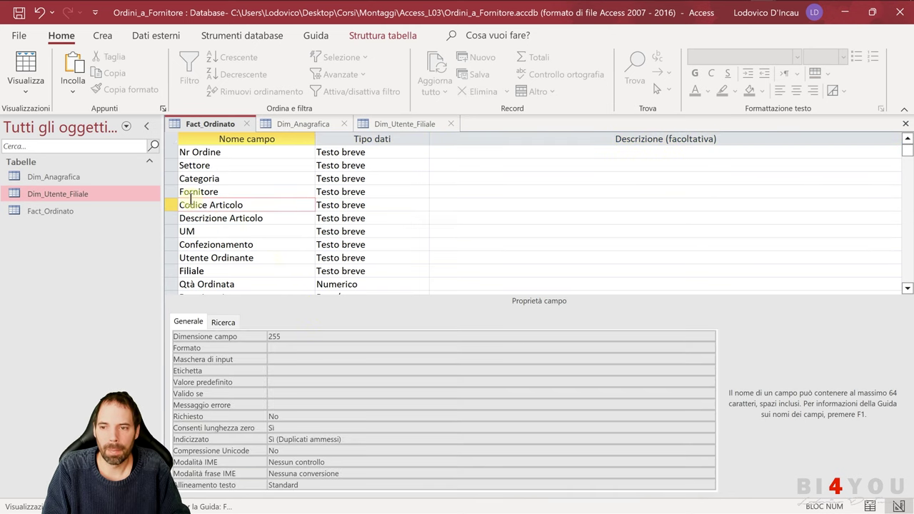
left_click(172, 166)
scroll(174, 171, "down", 1)
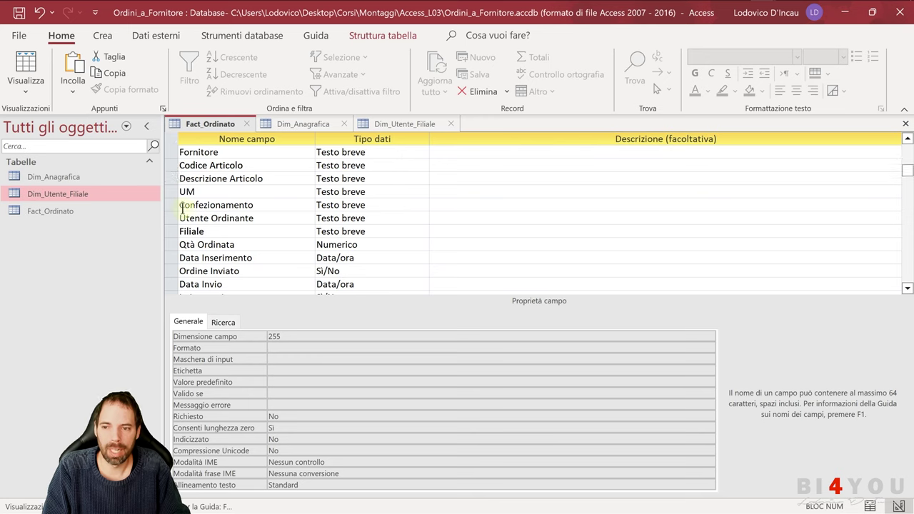
left_click(174, 229, "shift")
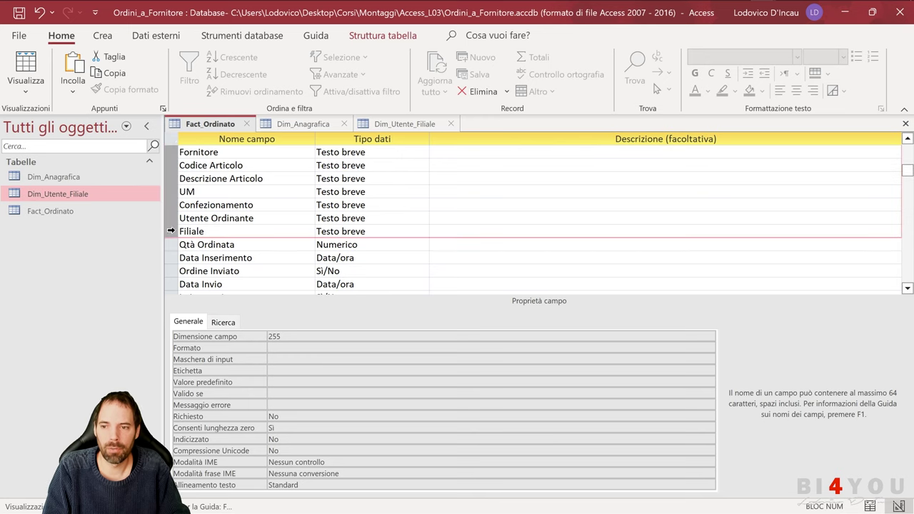
scroll(211, 184, "up", 1)
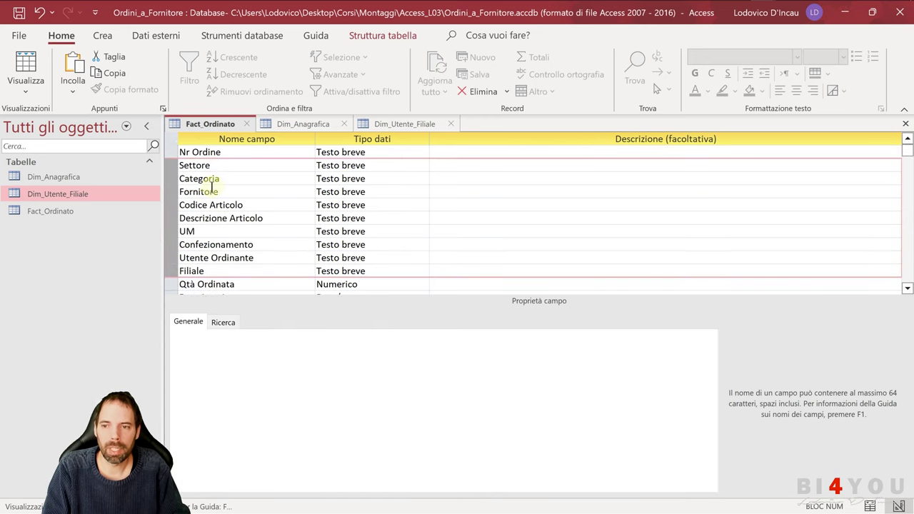
left_click(243, 152)
left_click(173, 156)
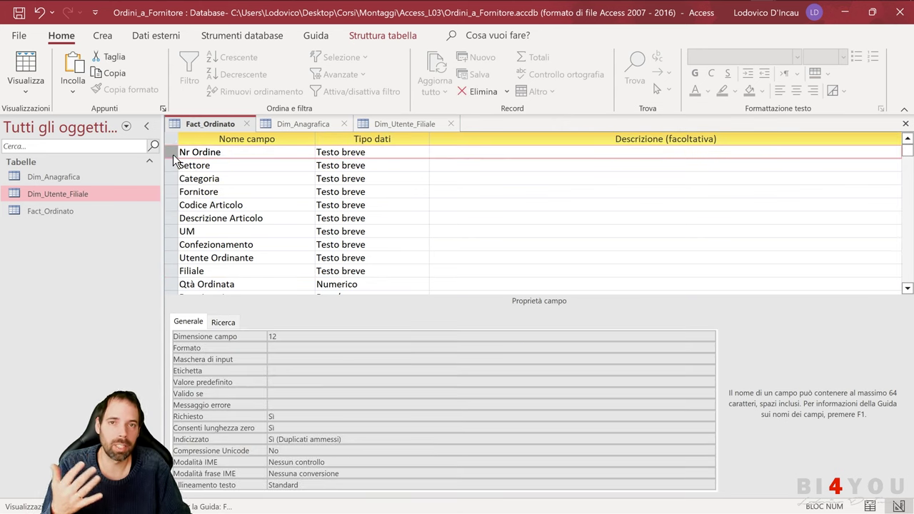
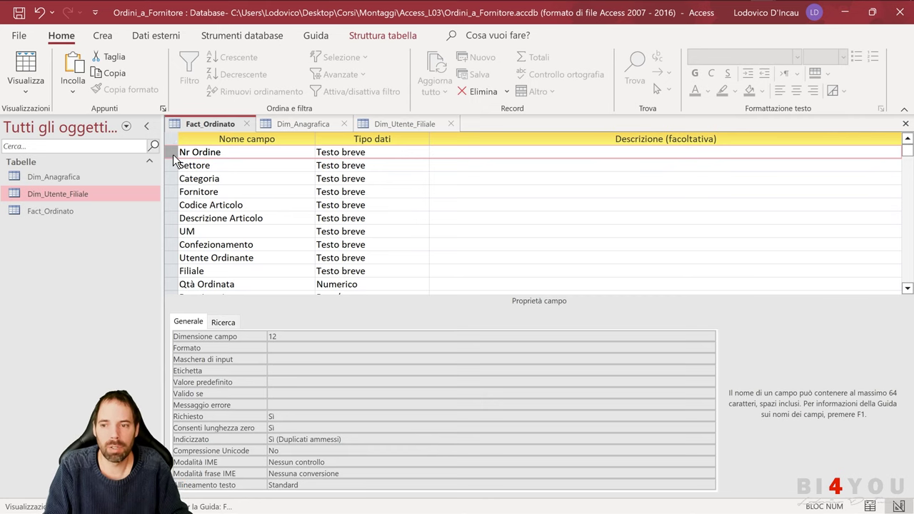
- Set Nr Ordine and Utente Ordinante together as a combined primary key
left_click(170, 258)
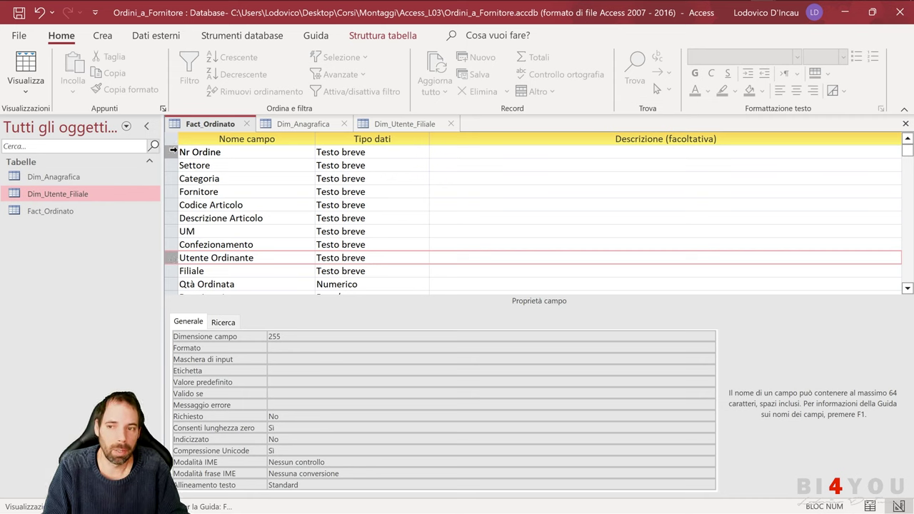
right_click(175, 151)
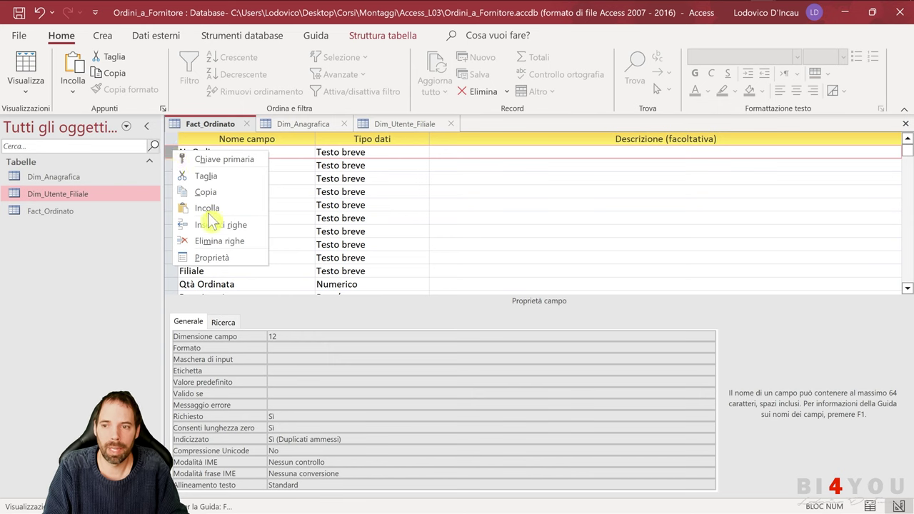
key("Escape")
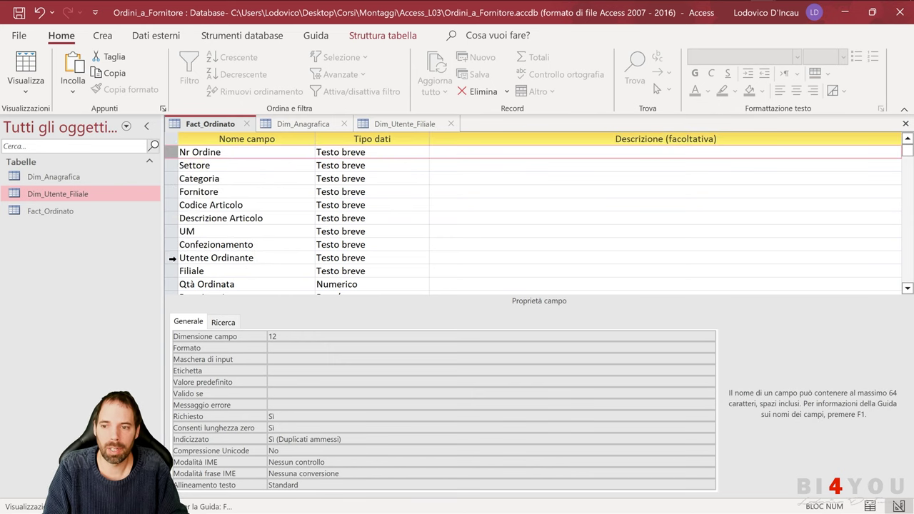
left_click(173, 259)
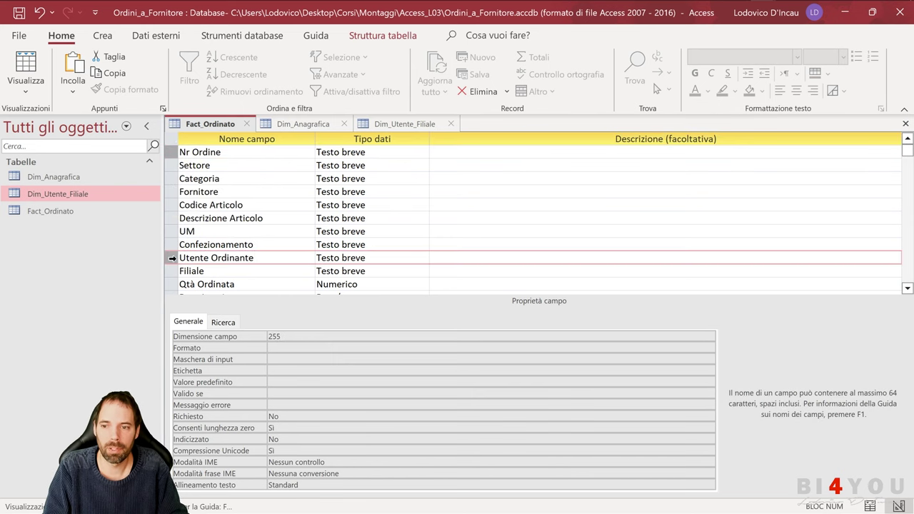
left_click(364, 39)
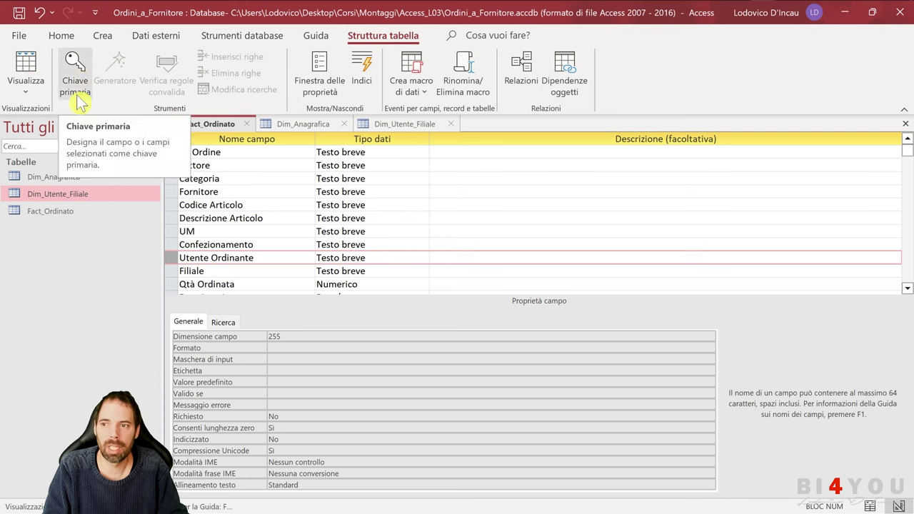
left_click(264, 190)
right_click(177, 159)
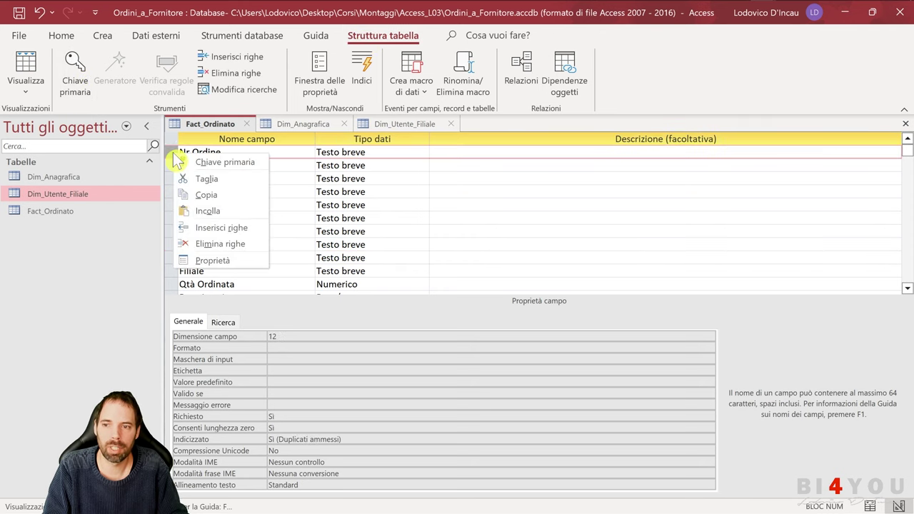
left_click(218, 166)
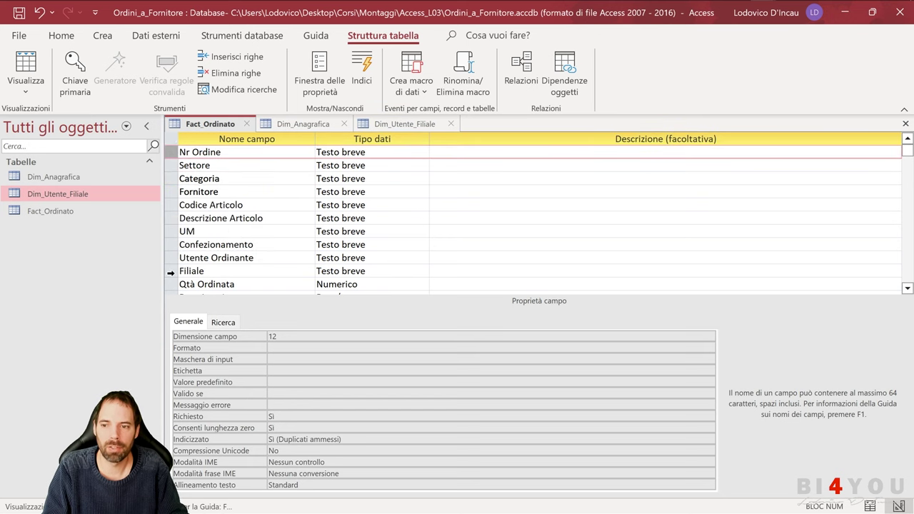
left_click(170, 259)
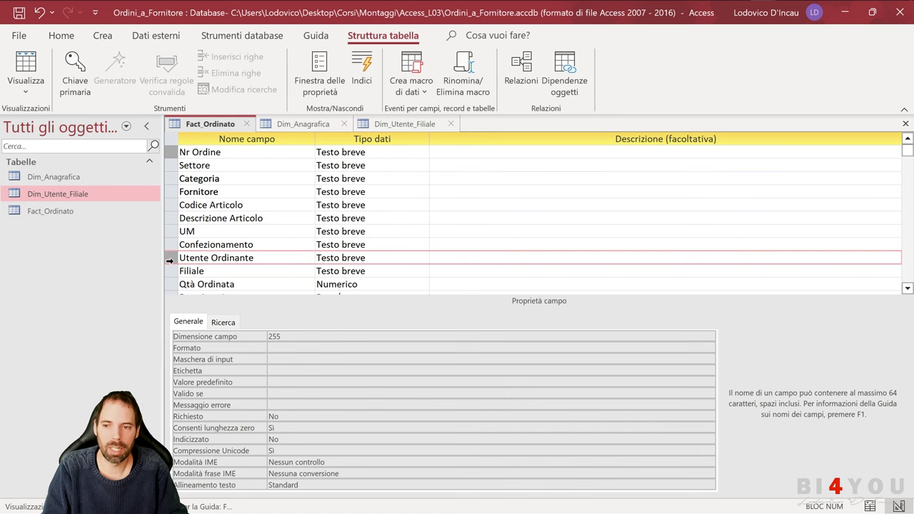
right_click(170, 260)
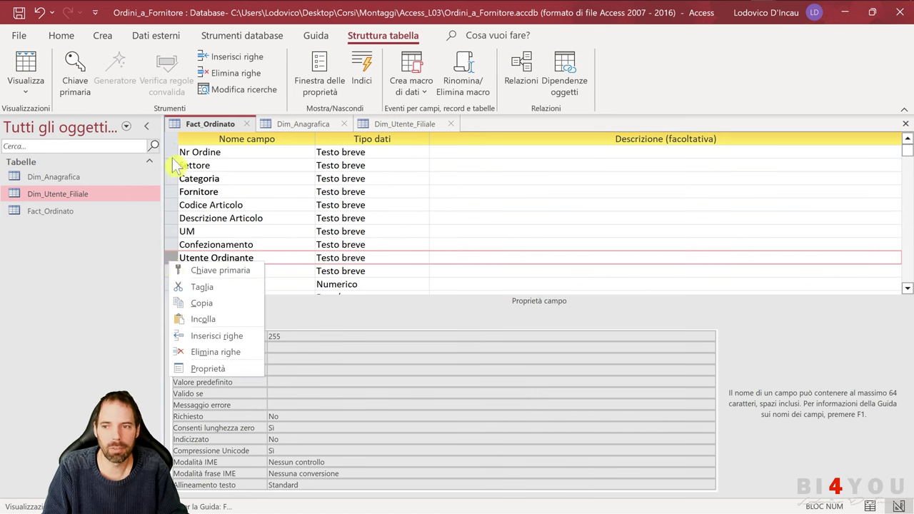
left_click(170, 152, "ctrl")
left_click(75, 71)
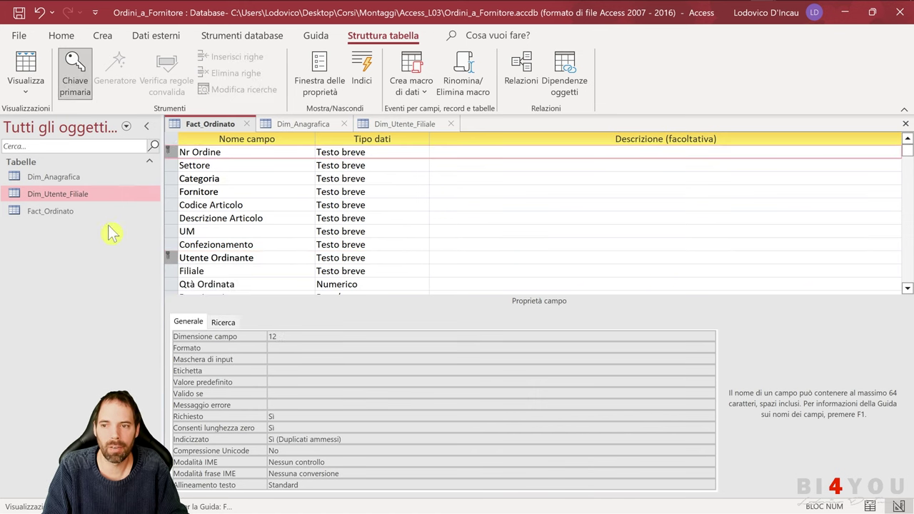
- Reselect both Nr Ordine and Utente Ordinante and remove their primary key
left_click(217, 192)
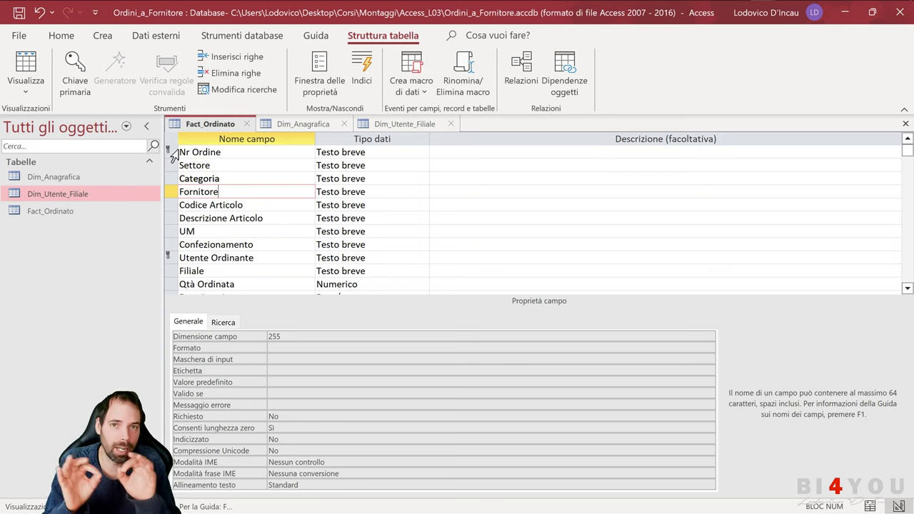
left_click(238, 178)
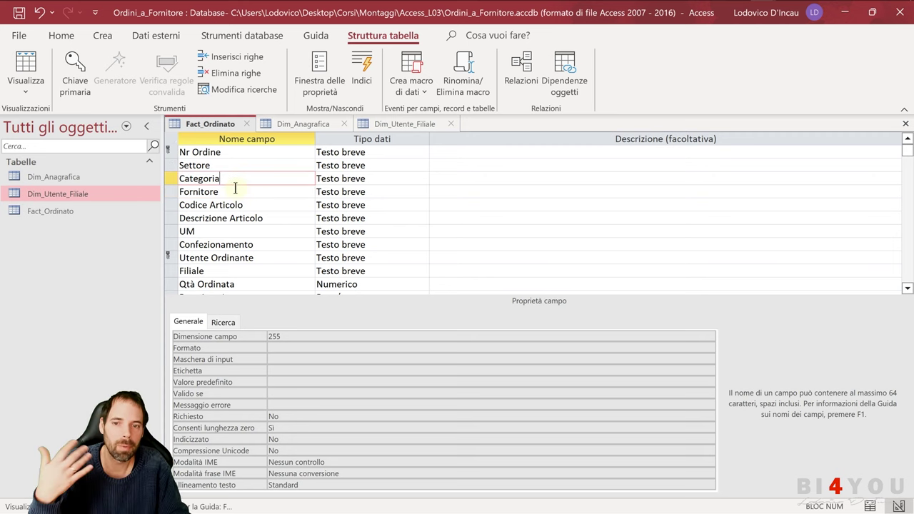
left_click(251, 154)
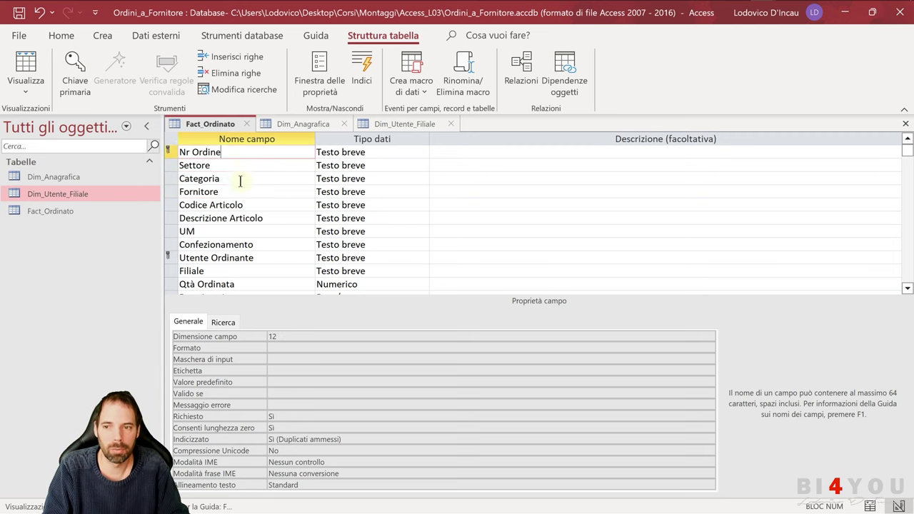
left_click(240, 180)
left_click(238, 230)
left_click(172, 257)
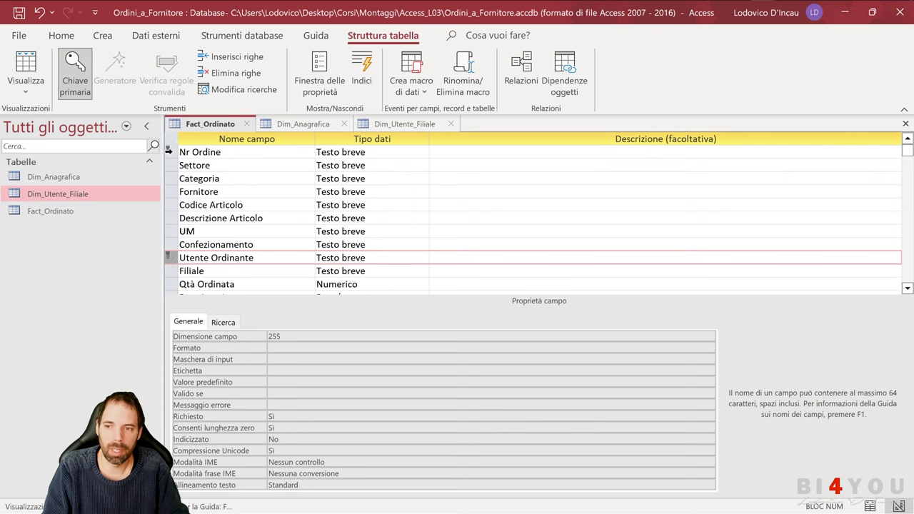
left_click(169, 151)
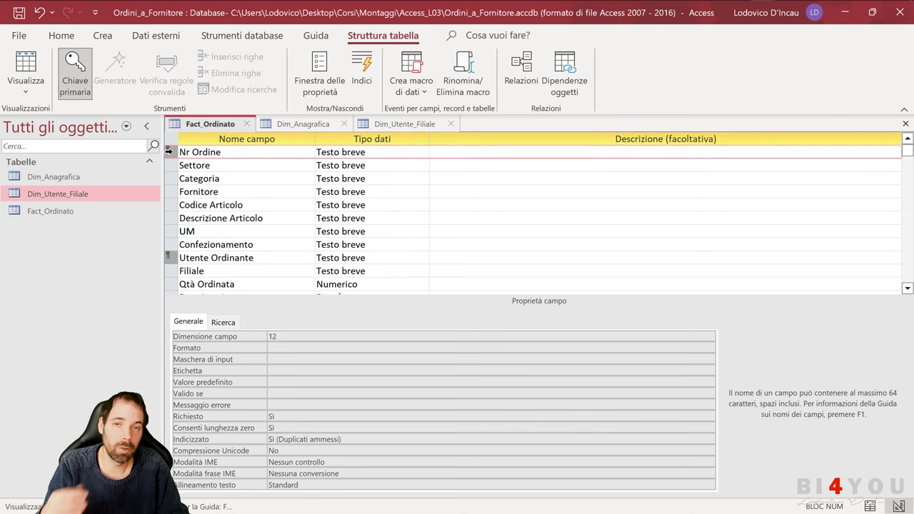
left_click(75, 88)
left_click(232, 154)
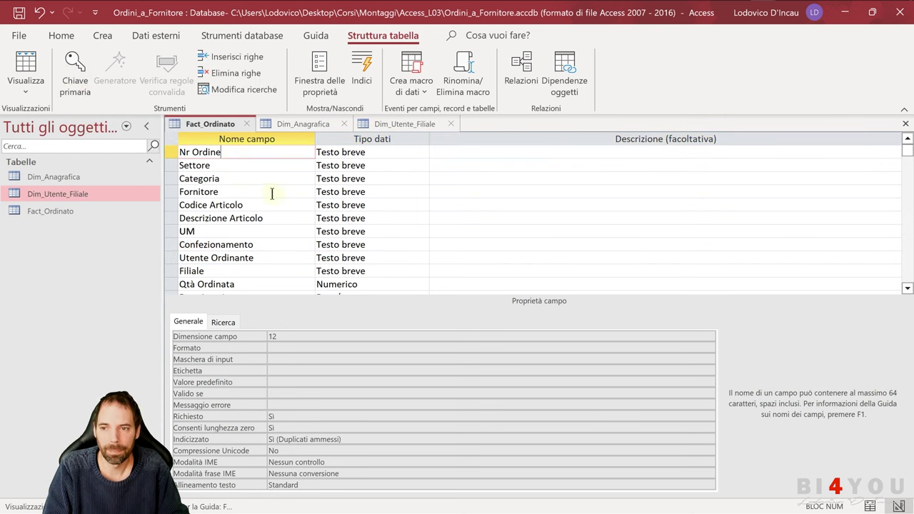
- Select the Qtà Ordinata row and change its data type to Numerico
left_click(275, 220)
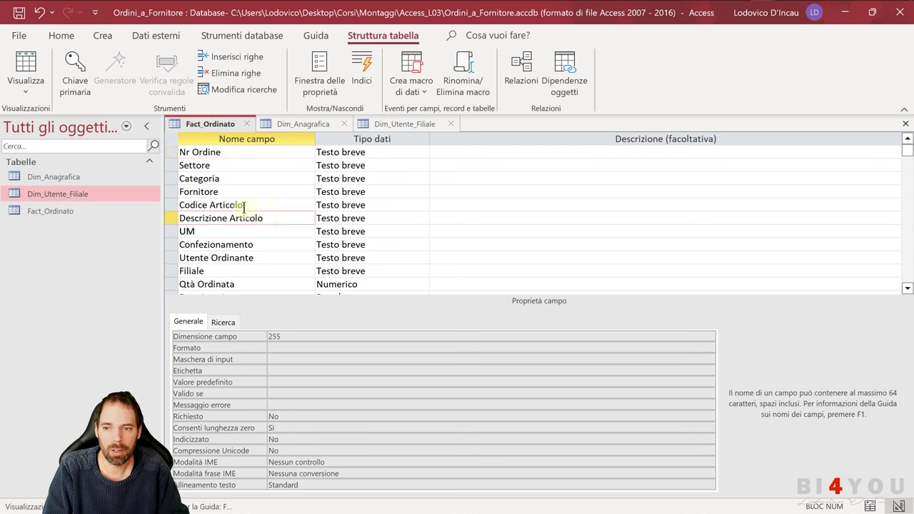
left_click(212, 154)
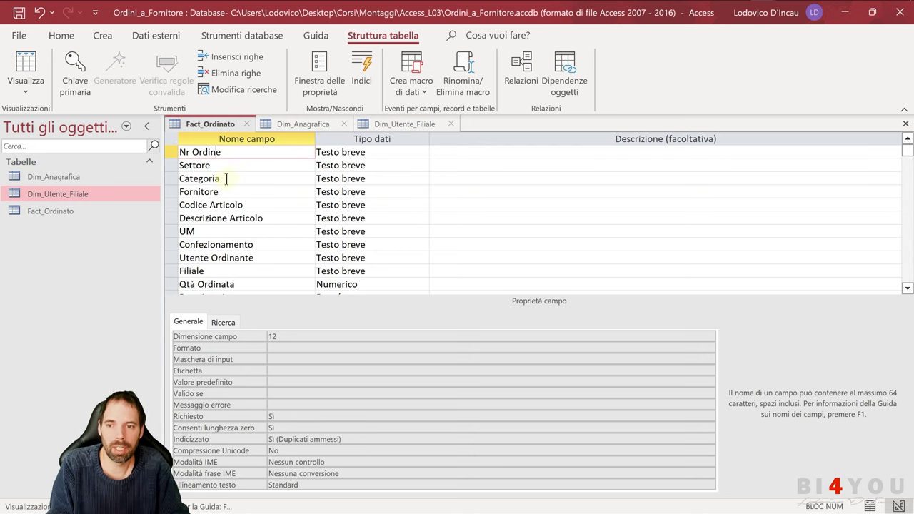
scroll(226, 181, "down", 1)
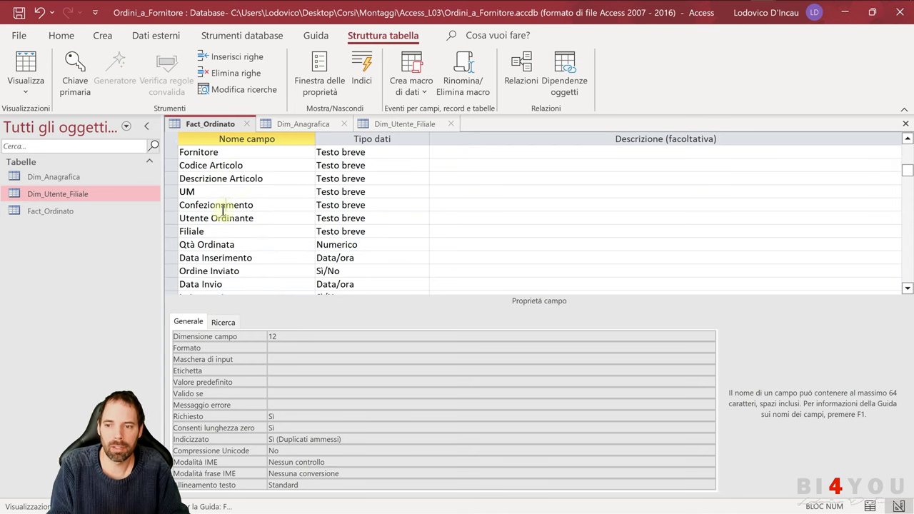
left_click(224, 205)
left_click(212, 243)
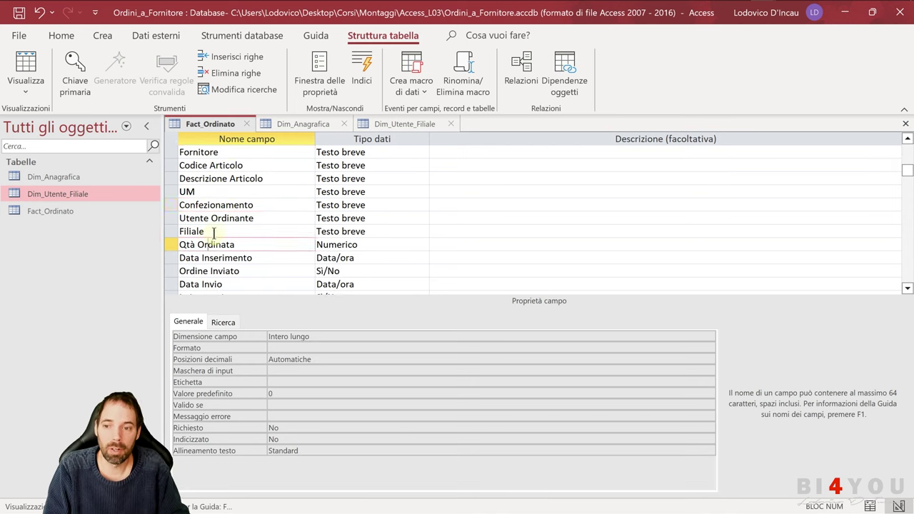
scroll(213, 231, "down", 1)
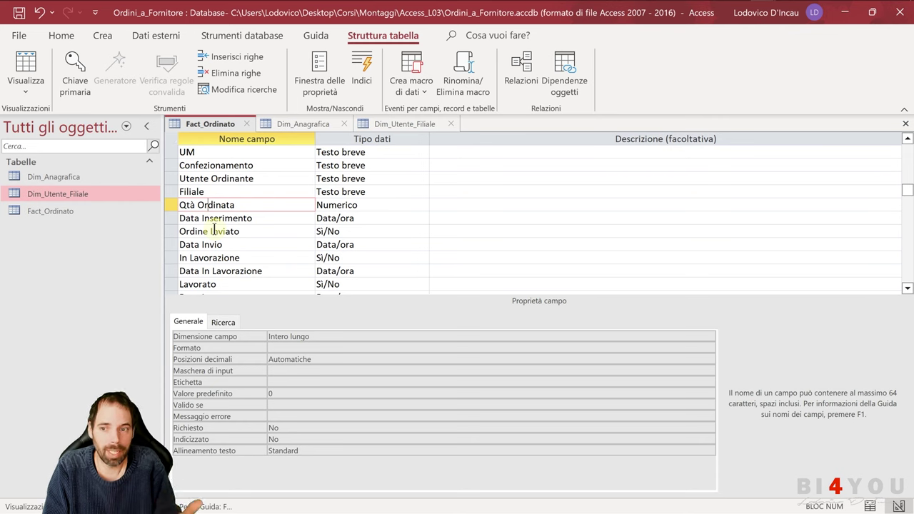
left_click(171, 205)
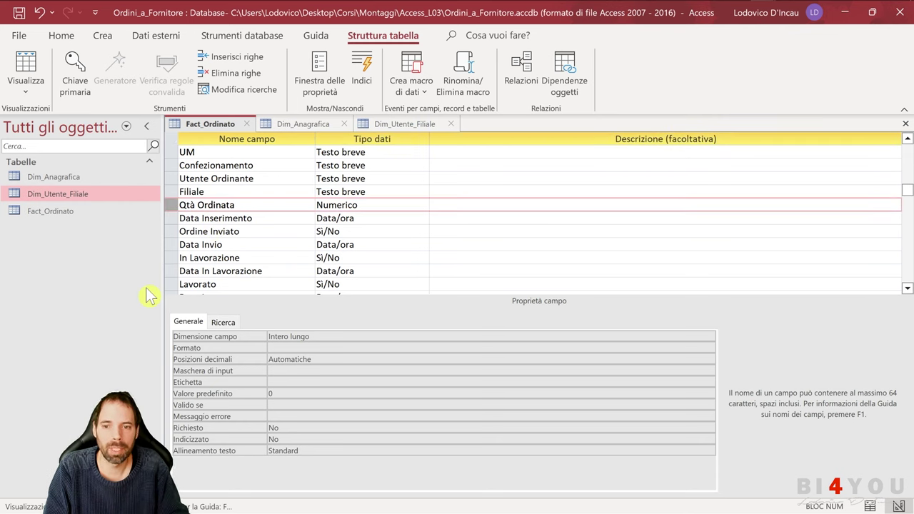
left_click(340, 205)
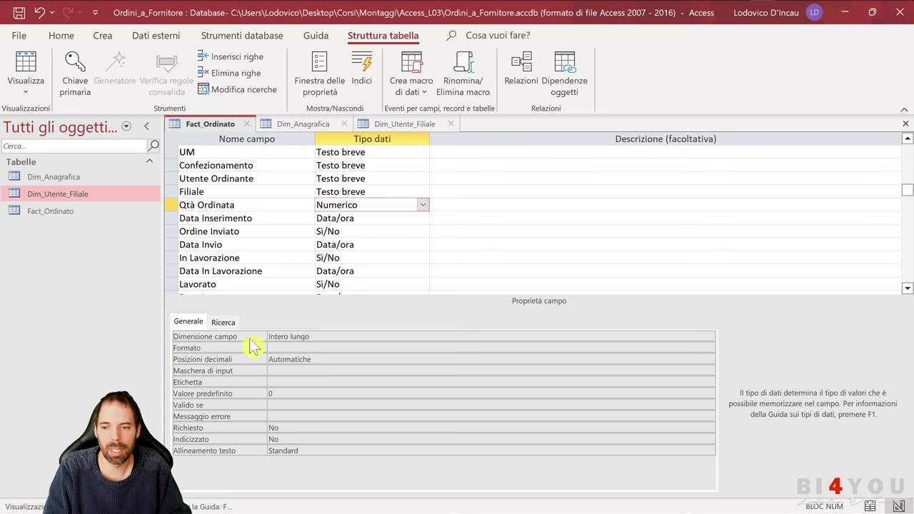
left_click(322, 336)
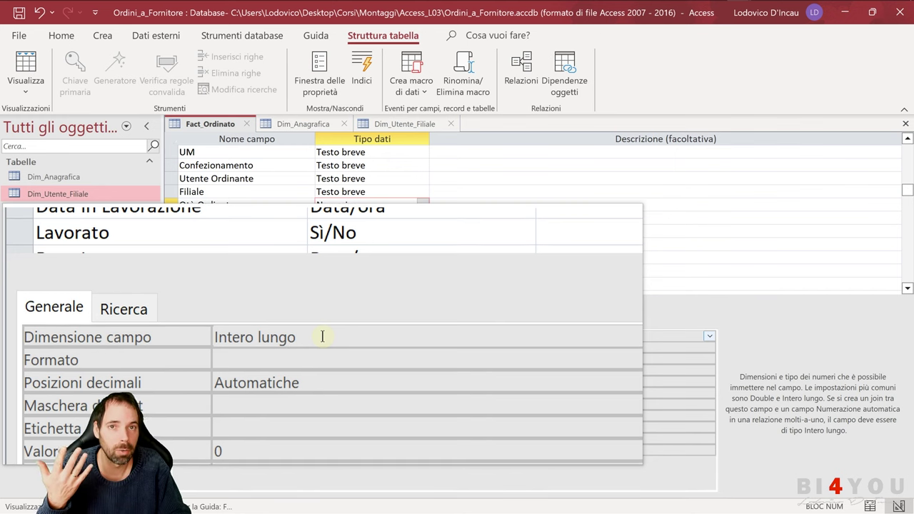
left_click(708, 337)
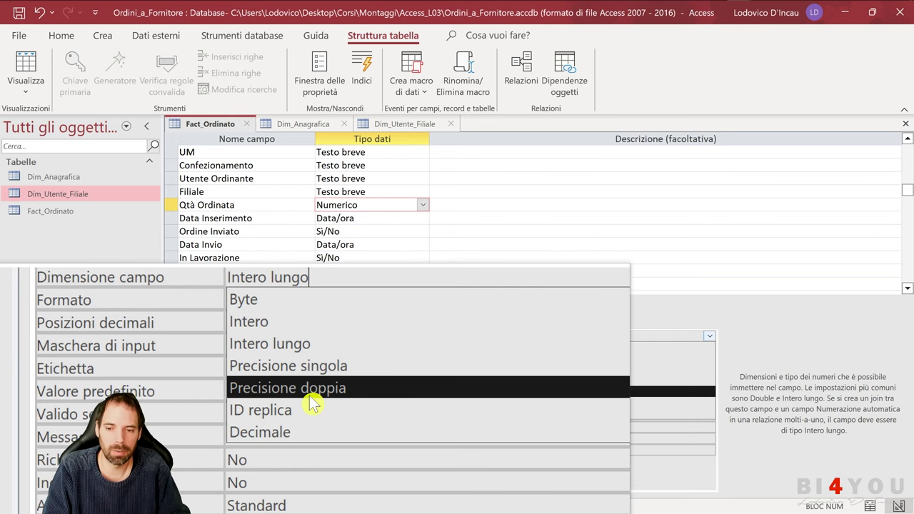
left_click(312, 397)
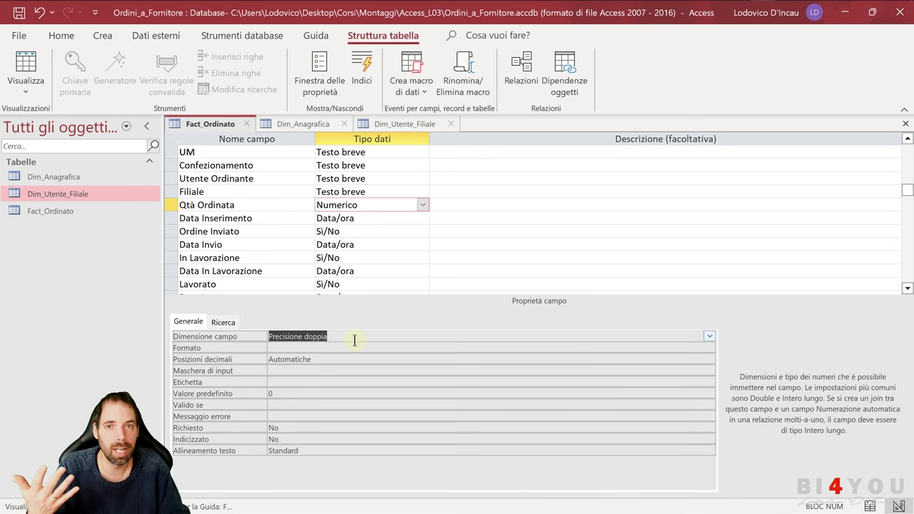
left_click(356, 337)
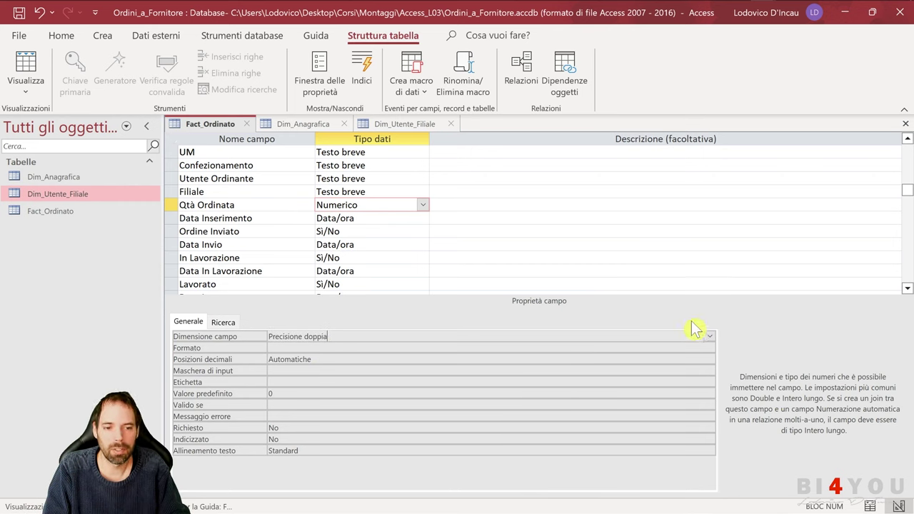
left_click(709, 336)
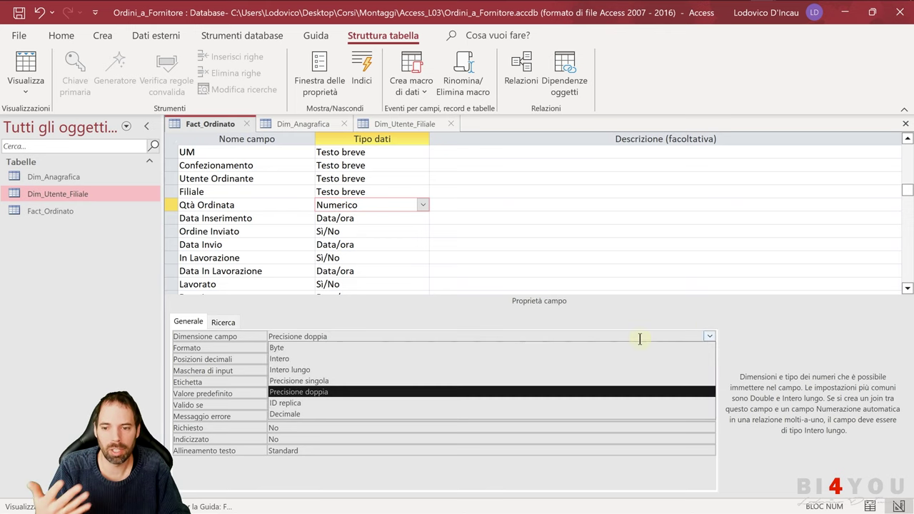
left_click(294, 369)
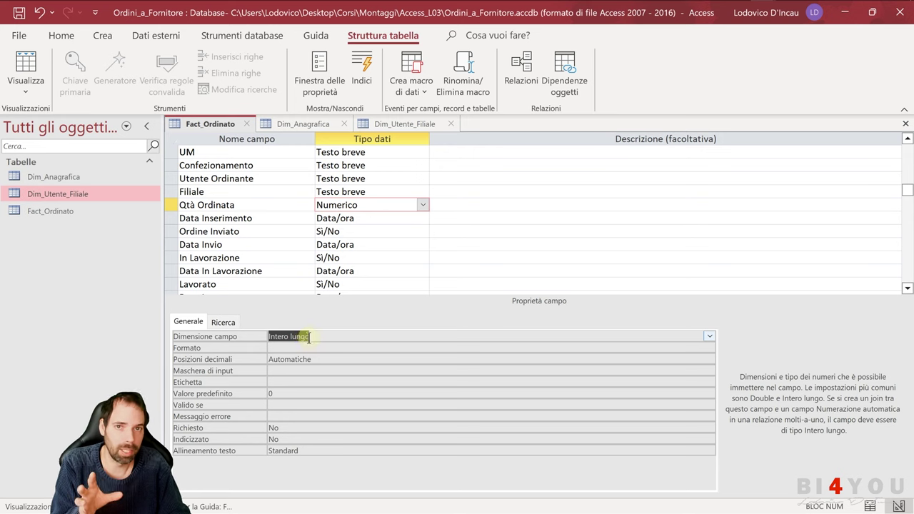
left_click(300, 348)
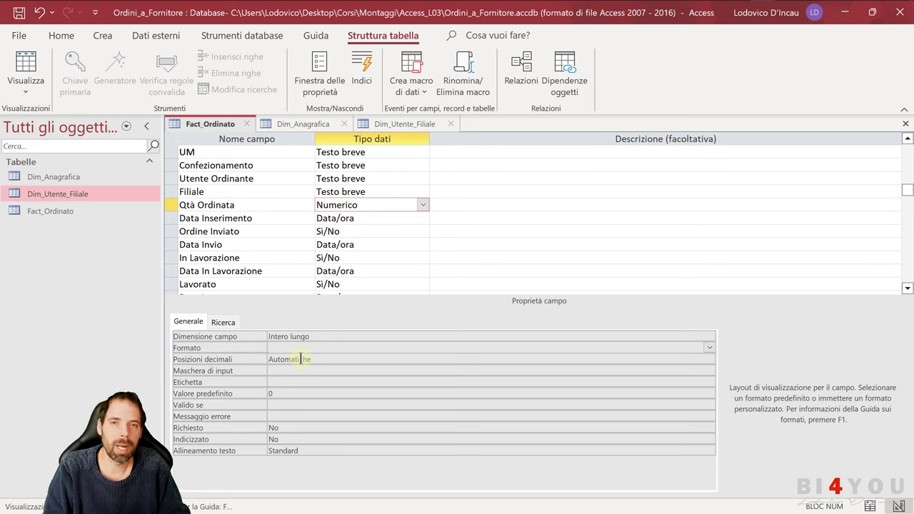
left_click(709, 348)
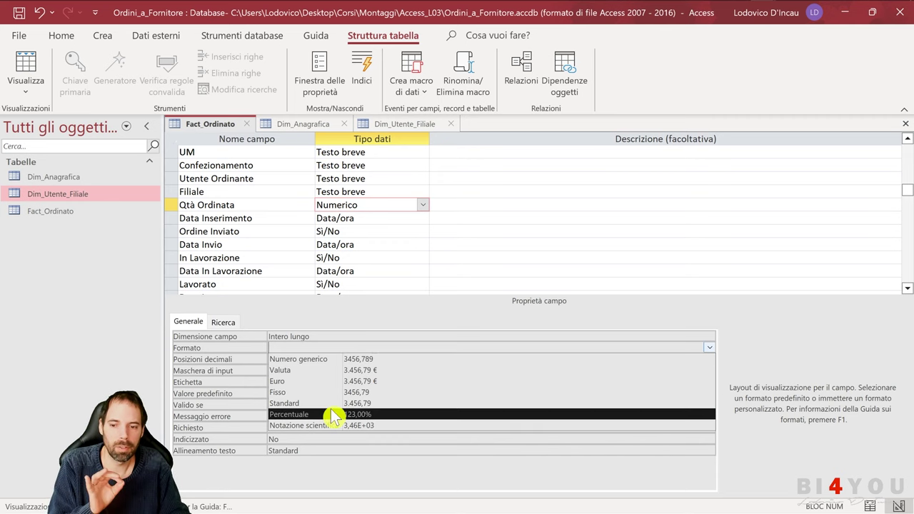
left_click(363, 219)
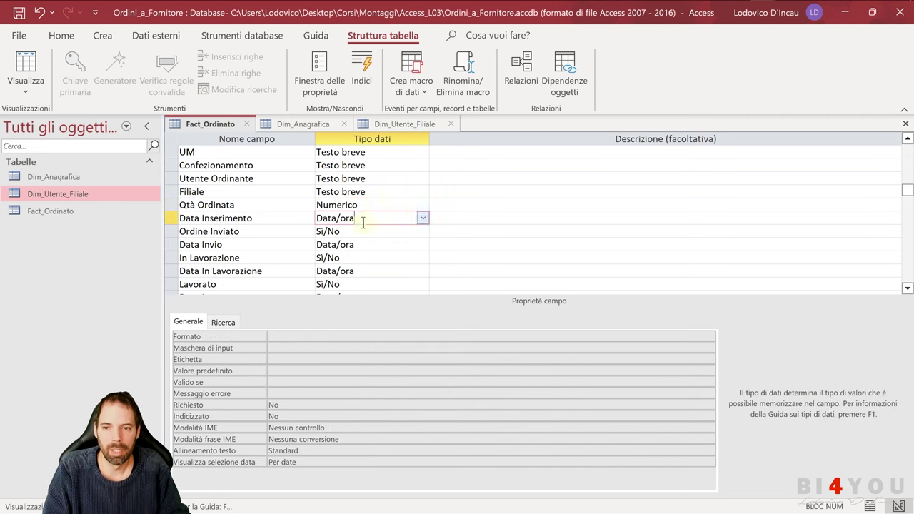
left_click(363, 203)
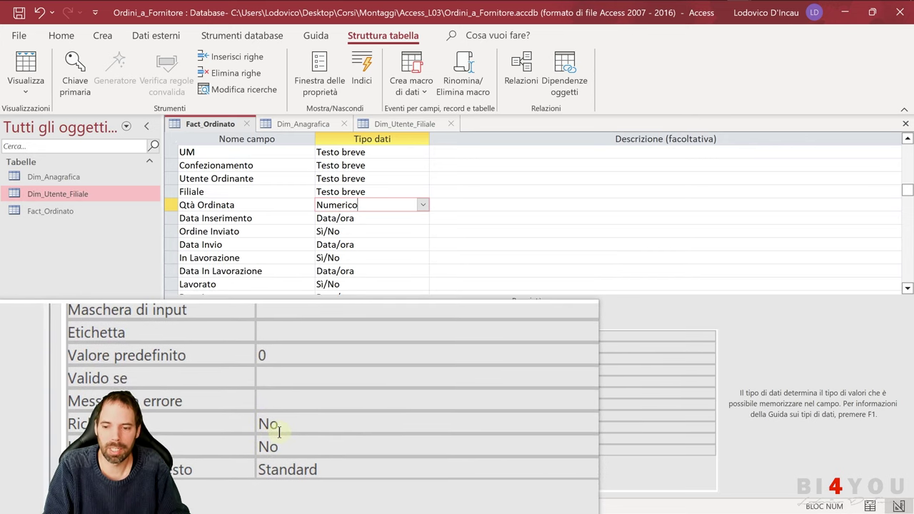
left_click(281, 450)
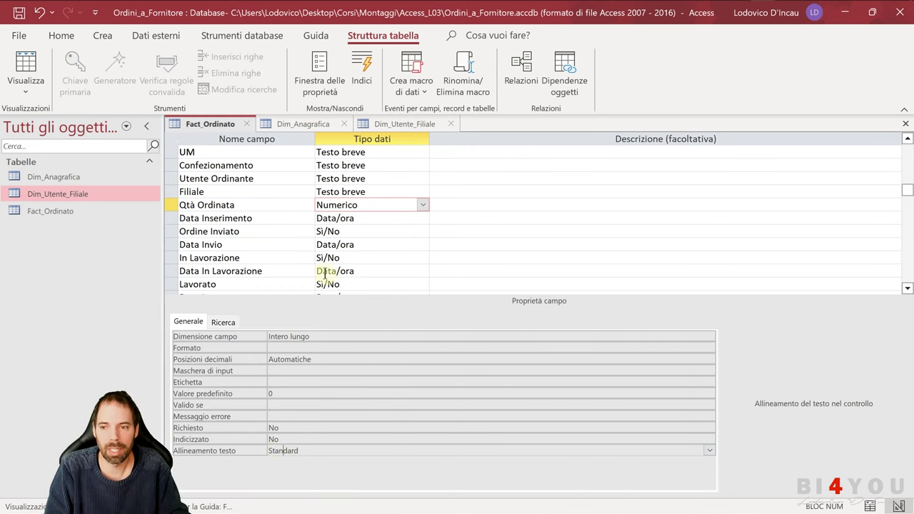
left_click(269, 218)
scroll(269, 228, "down", 1)
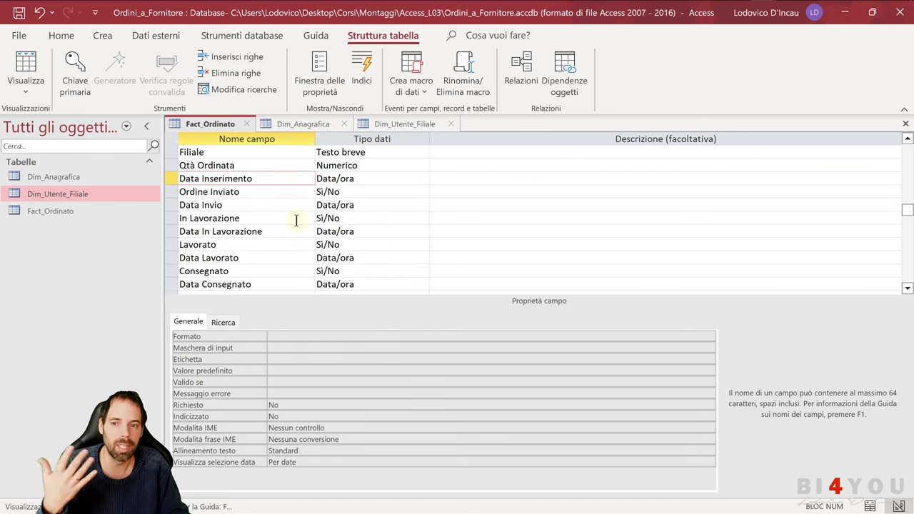
left_click(259, 168)
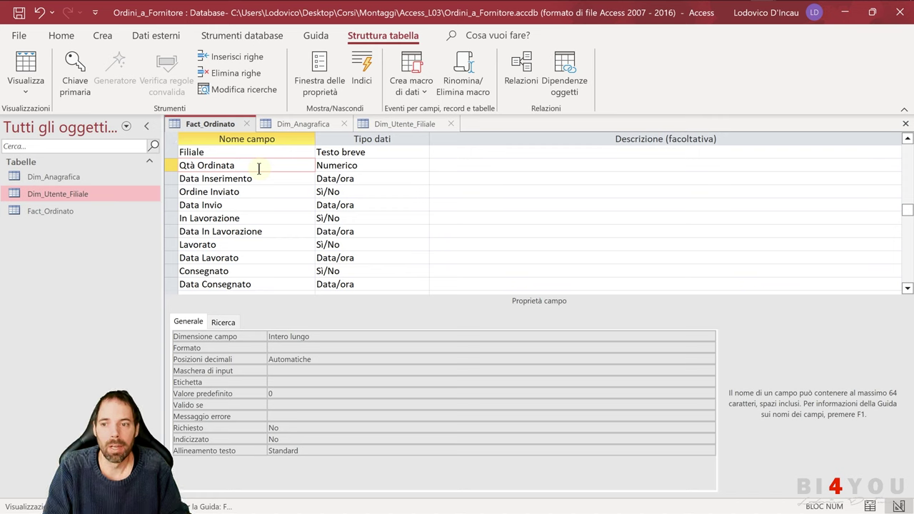
left_click(171, 164)
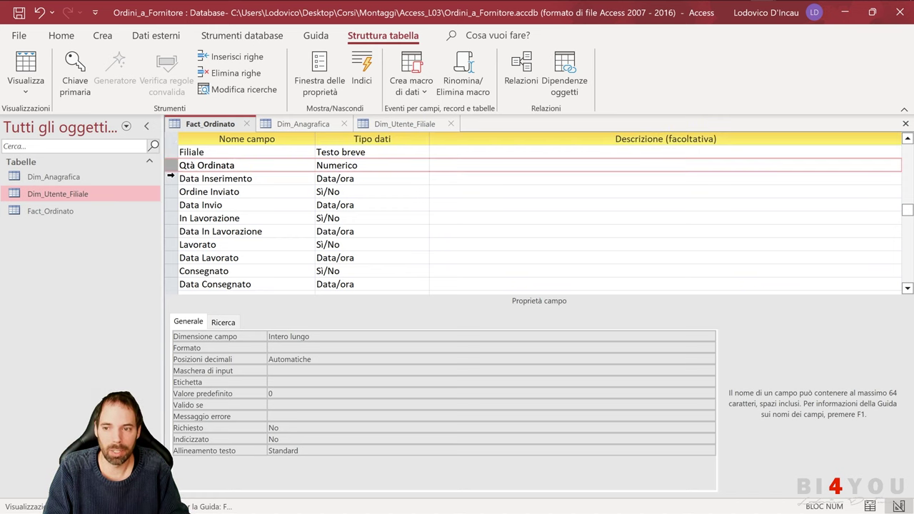
left_click(171, 179)
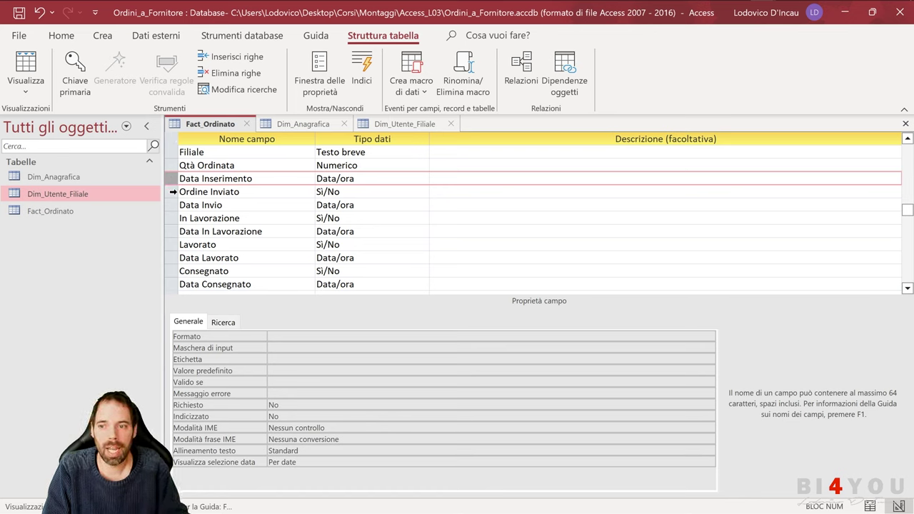
left_click(172, 193)
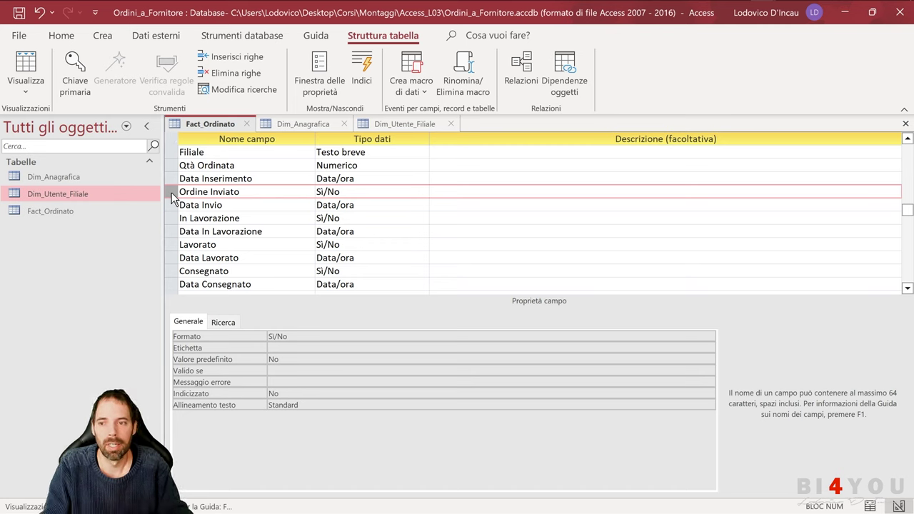
scroll(169, 183, "up", 3)
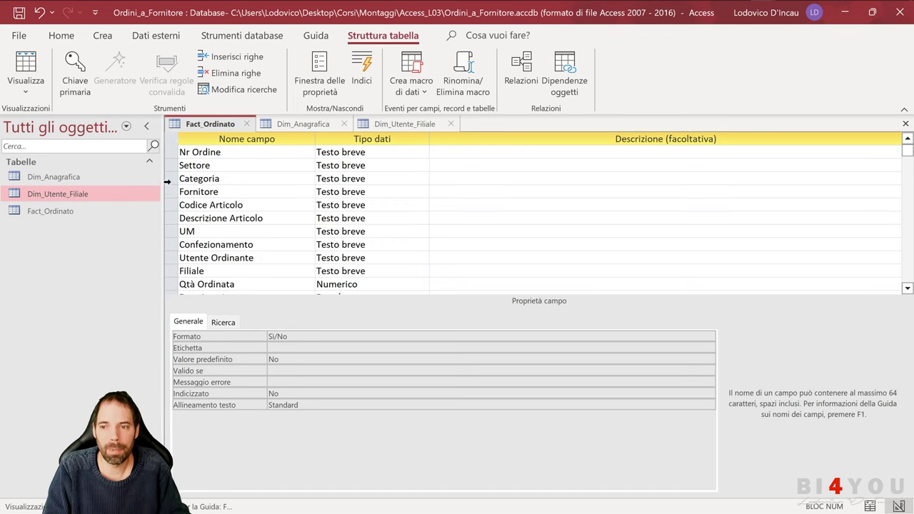
left_click(167, 154)
scroll(178, 171, "down", 2)
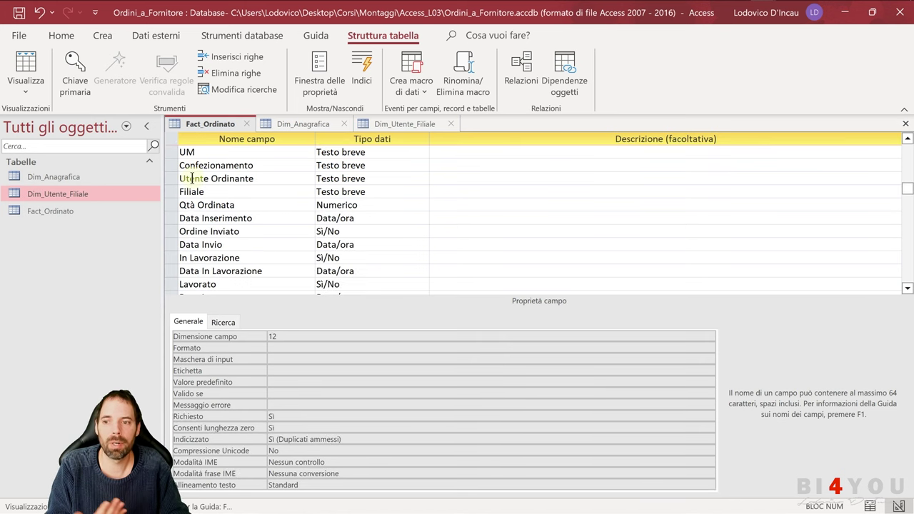
scroll(191, 179, "down", 1)
left_click(174, 165)
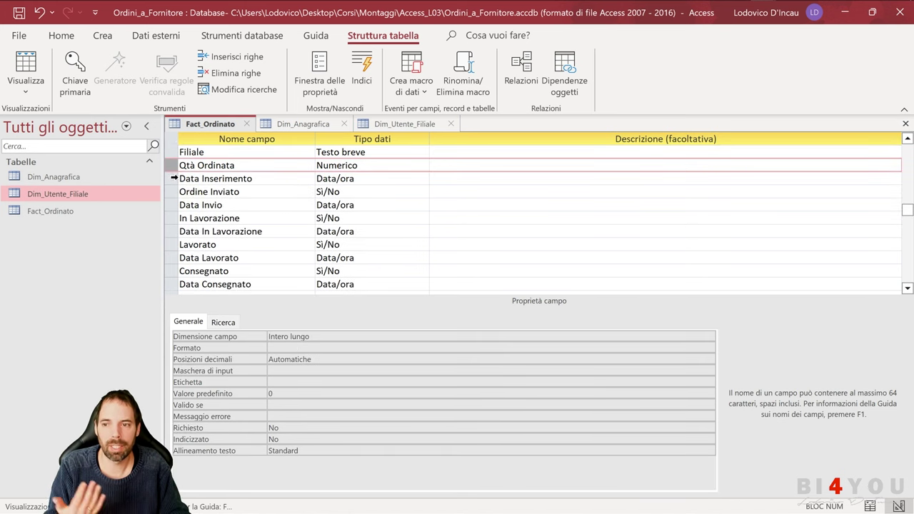
left_click(173, 178)
left_click(170, 192)
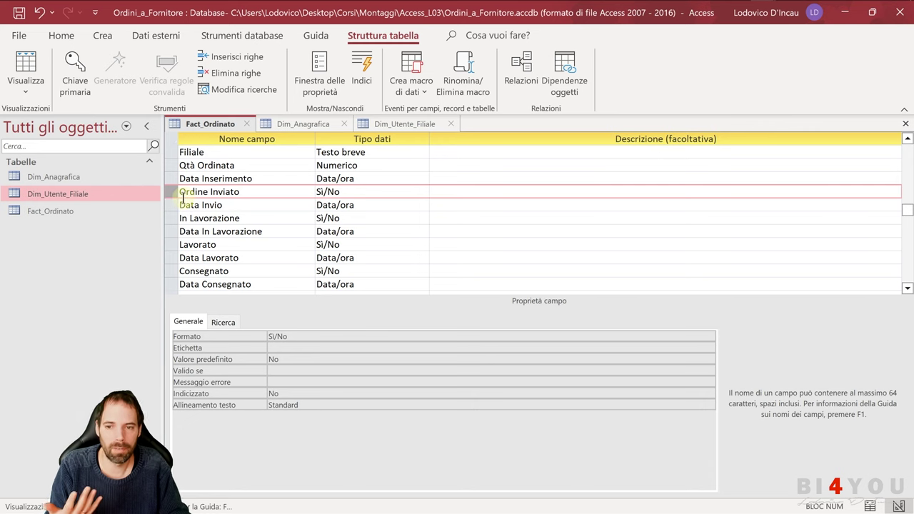
scroll(228, 200, "down", 1)
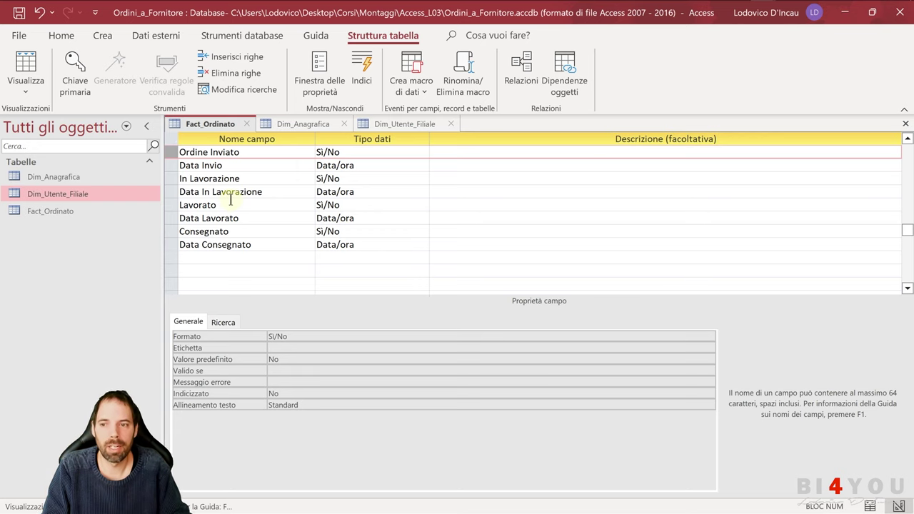
left_click(174, 179)
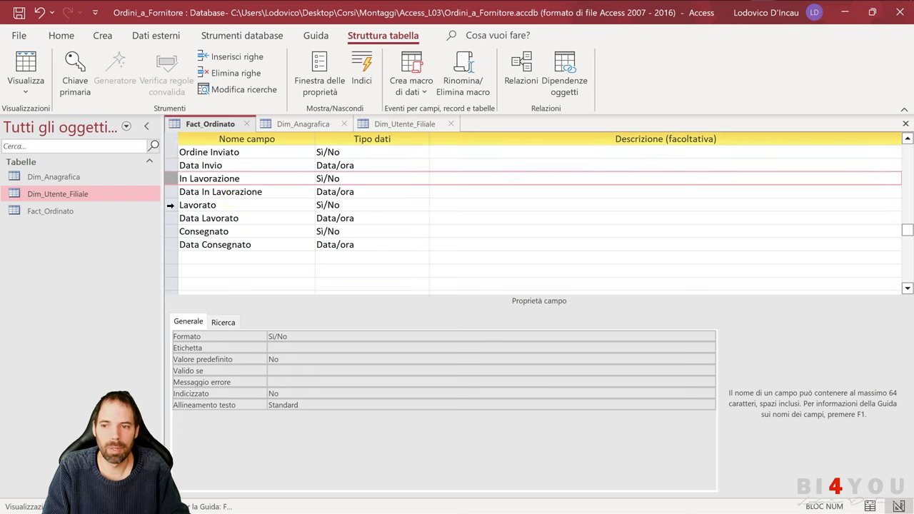
left_click(172, 205)
left_click(172, 231)
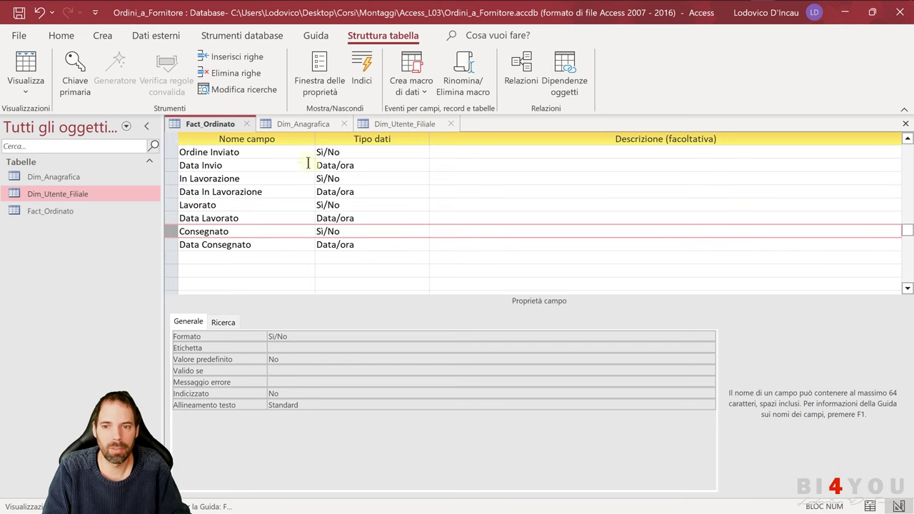
left_click(331, 153)
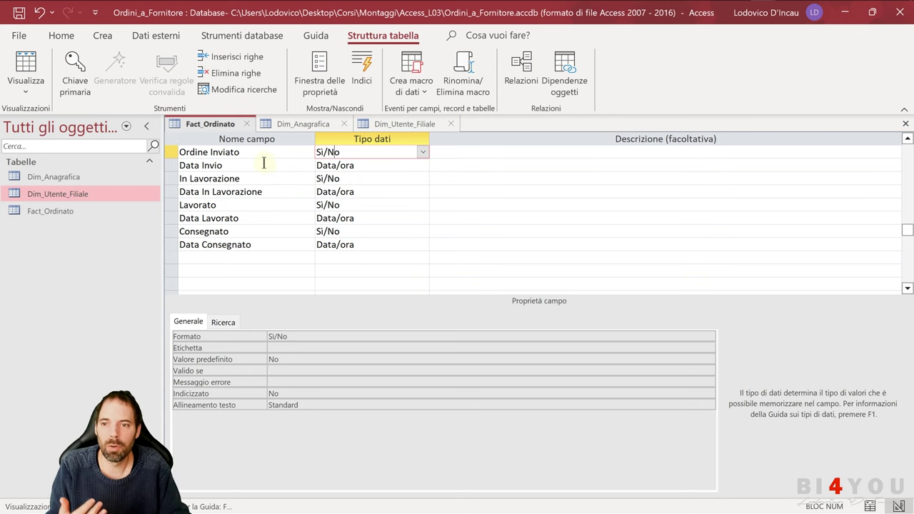
left_click(264, 165)
left_click(369, 163)
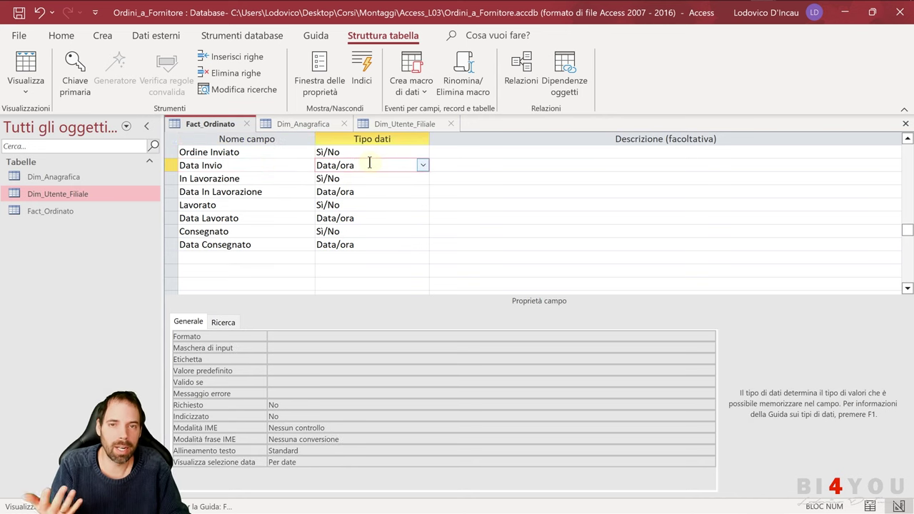
left_click(352, 179)
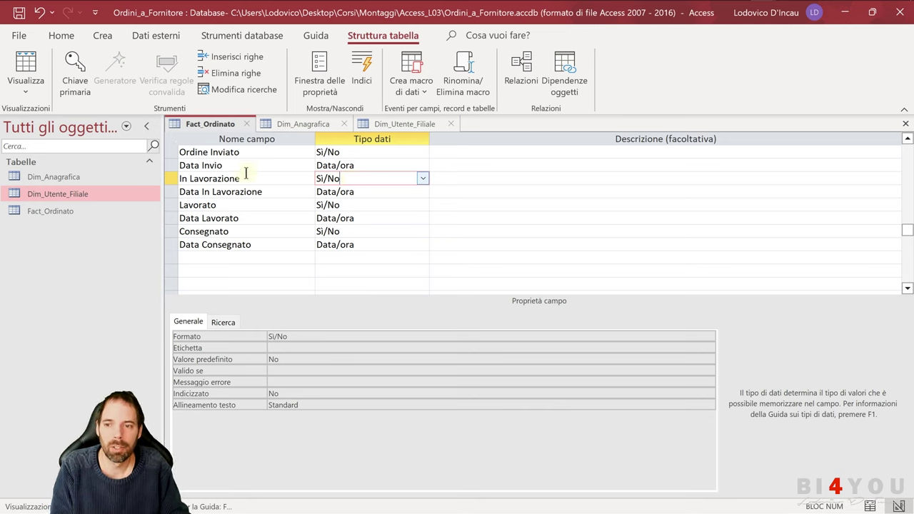
- Keep Ordine Inviato's Formato as Sì/No, then show the data type list for Data Invio
left_click_drag(173, 169, 175, 250)
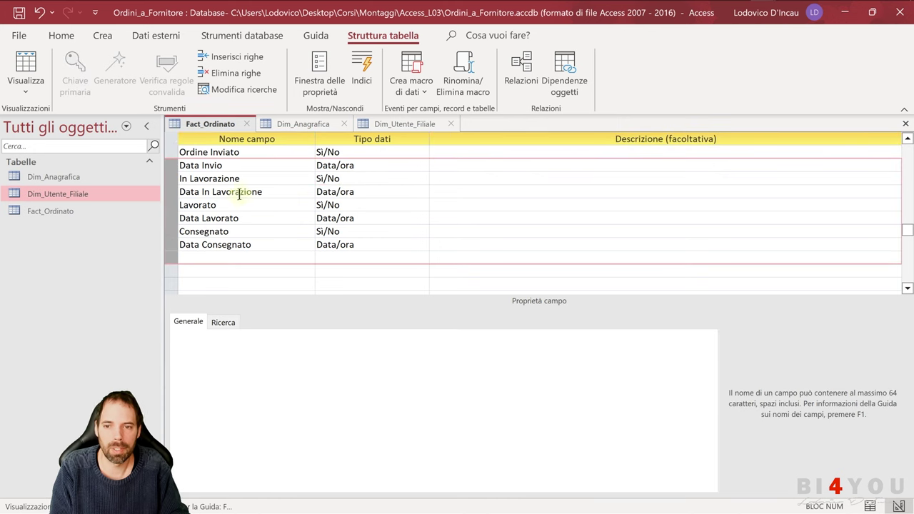
left_click(265, 170)
left_click(347, 165)
scroll(350, 196, "up", 1)
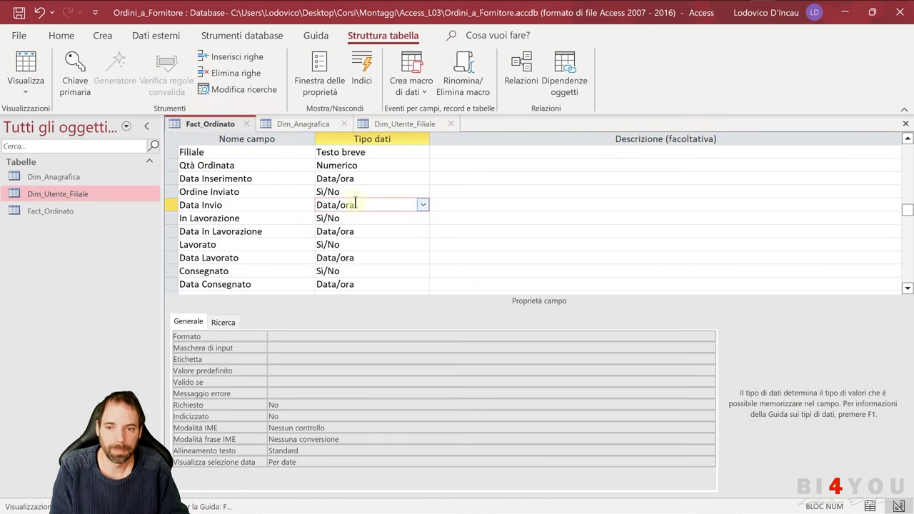
left_click(363, 191)
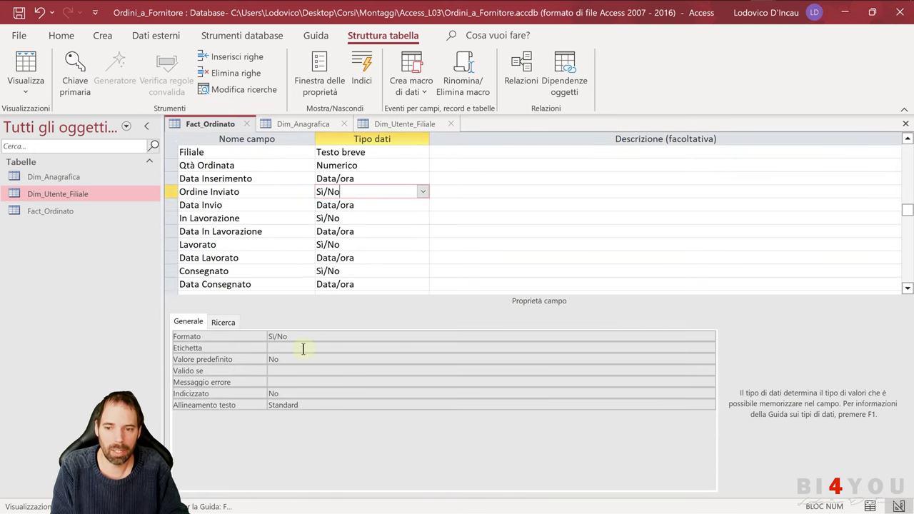
left_click(447, 336)
left_click(709, 336)
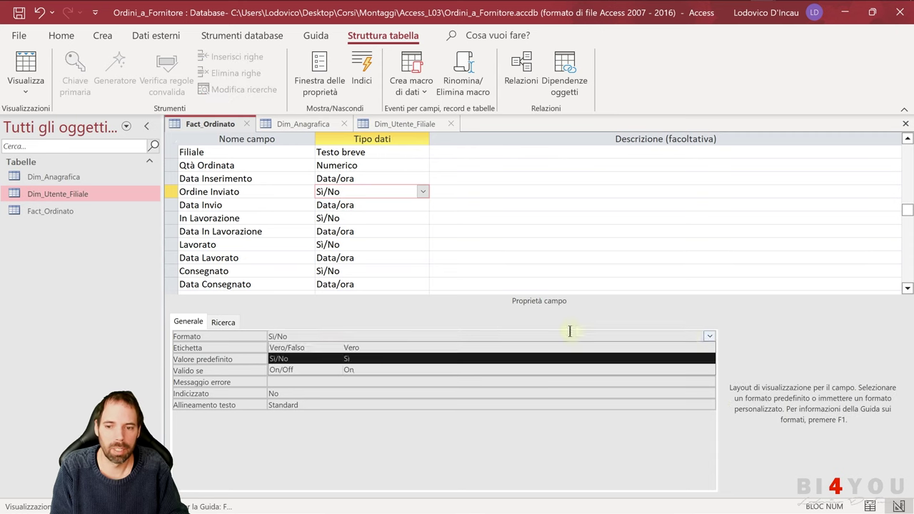
left_click(362, 360)
left_click(357, 205)
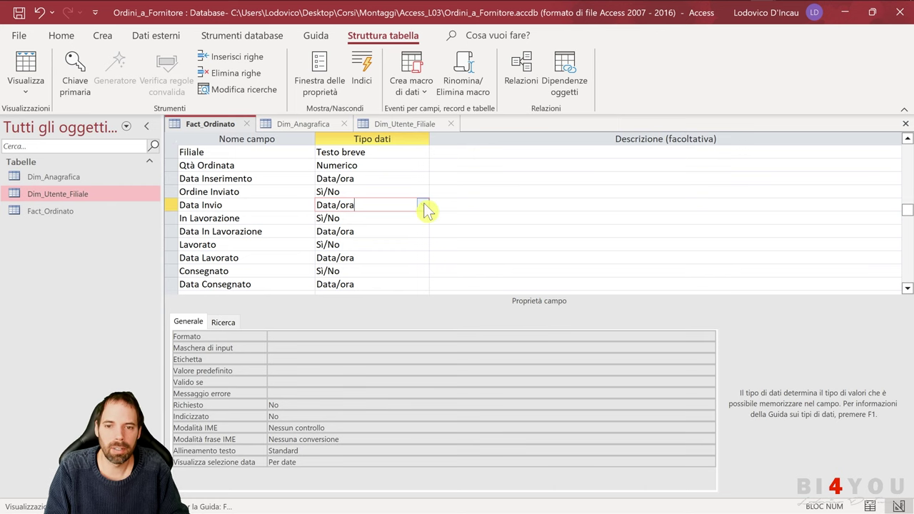
left_click(422, 206)
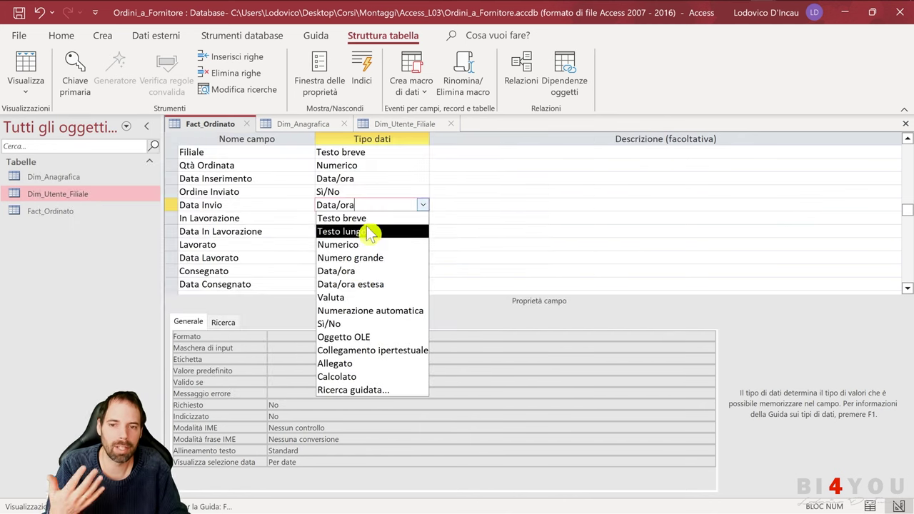
- Keep Data Invio as Data/ora and review its date formats without changing them
left_click(446, 204)
left_click(397, 205)
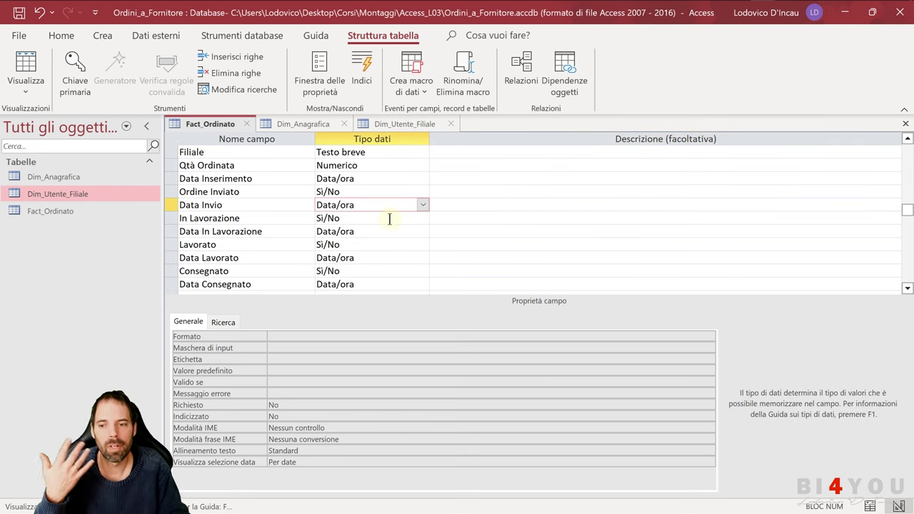
left_click(284, 336)
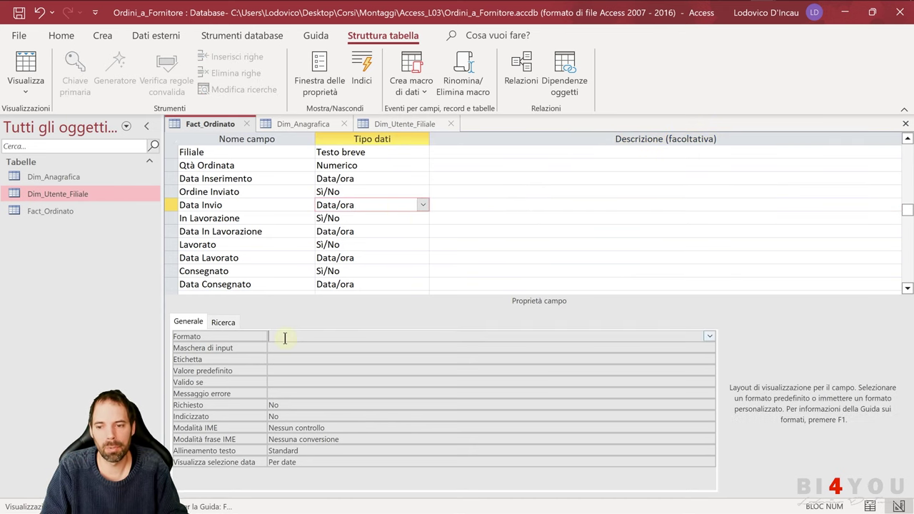
left_click(708, 336)
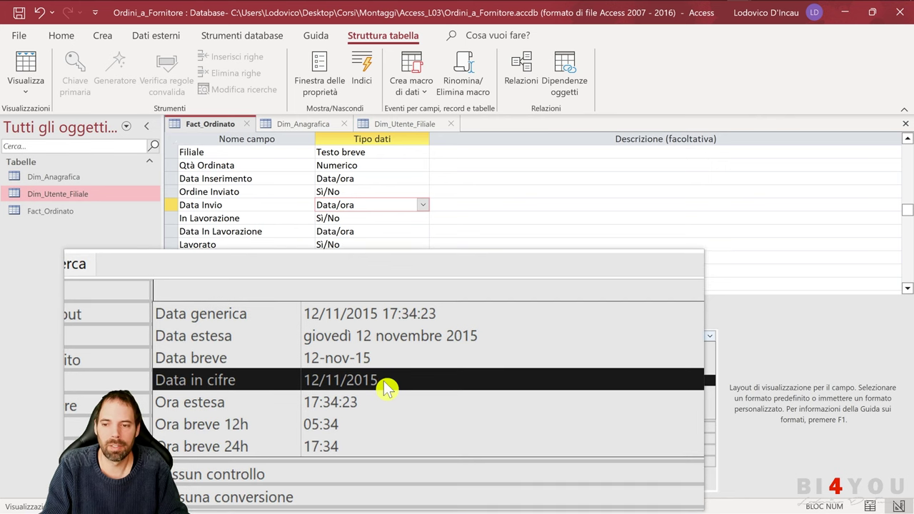
left_click(291, 207)
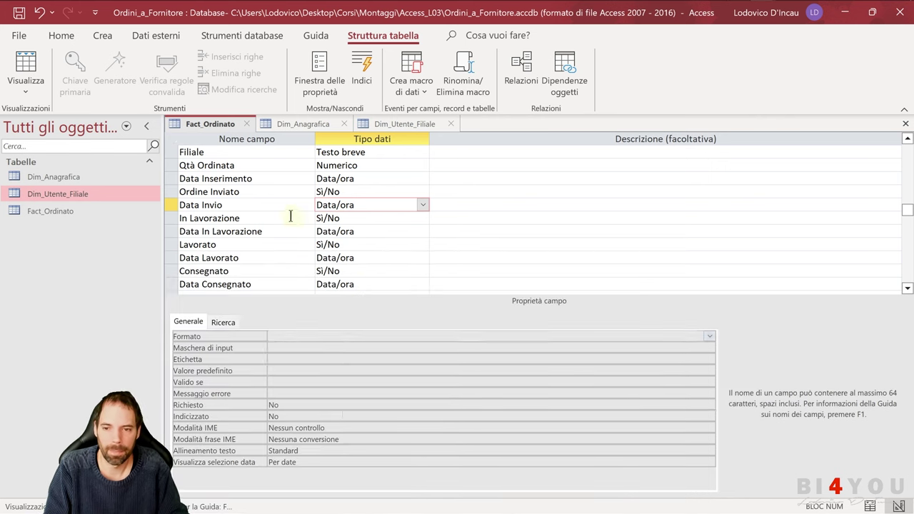
left_click(286, 216)
scroll(288, 190, "down", 2)
- Save the Fact_Ordinato design and close all tables, saving Dim_Utente_Filiale's layout
left_click(19, 13)
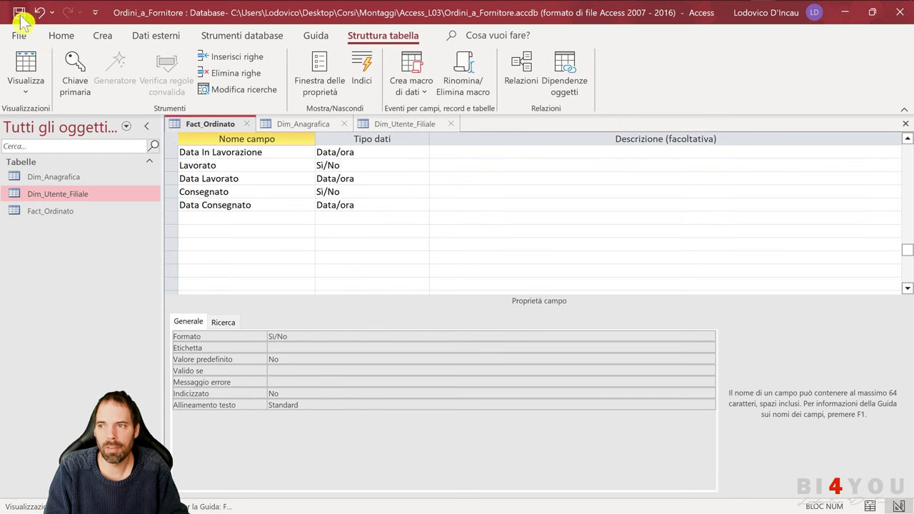
left_click(247, 124)
left_click(250, 124)
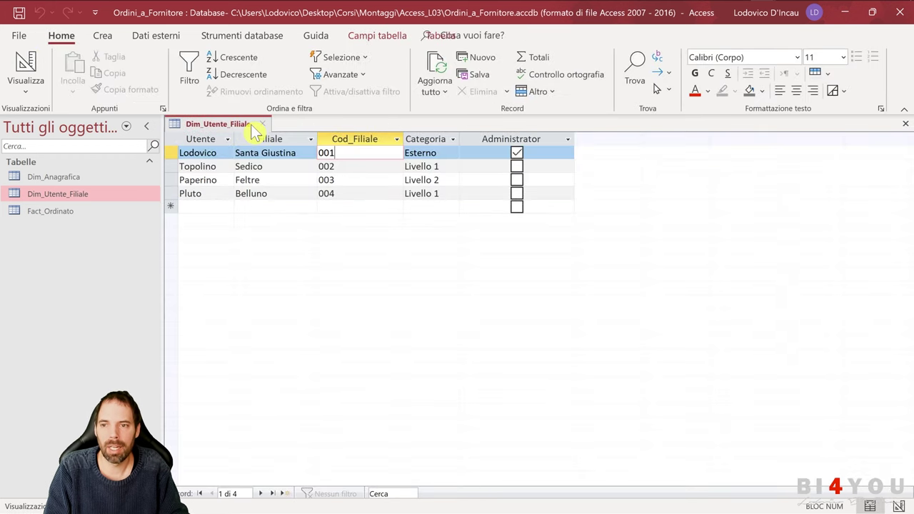
left_click(262, 124)
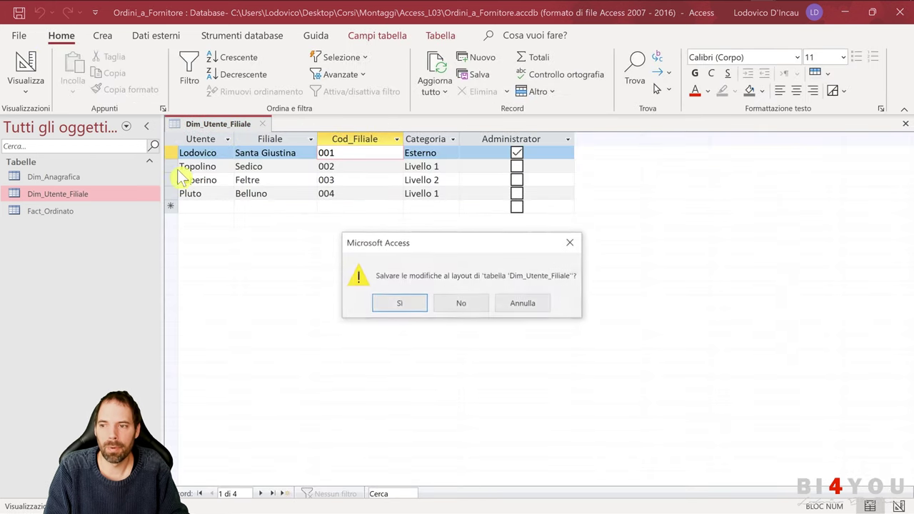
left_click(398, 306)
- Check Fact_Ordinato's empty datasheet, close it, and minimize Access and Excel
double_click(54, 212)
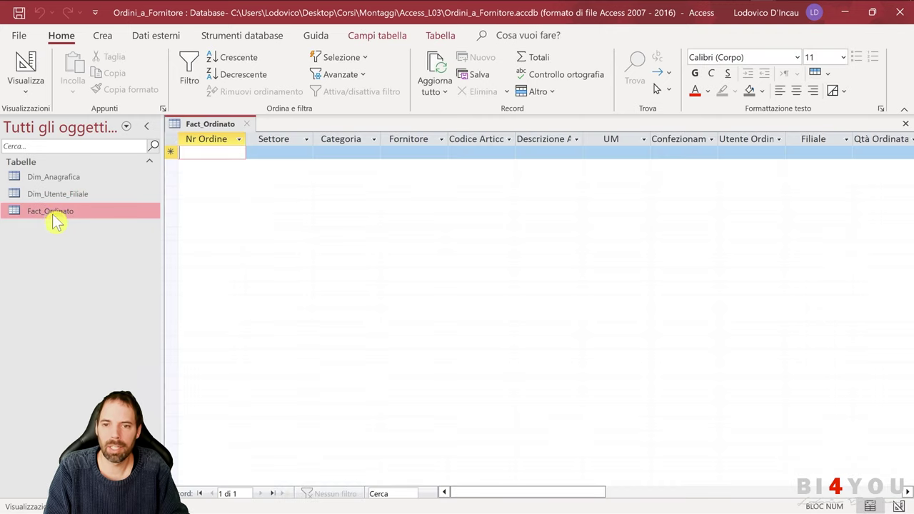
left_click_drag(593, 494, 460, 485)
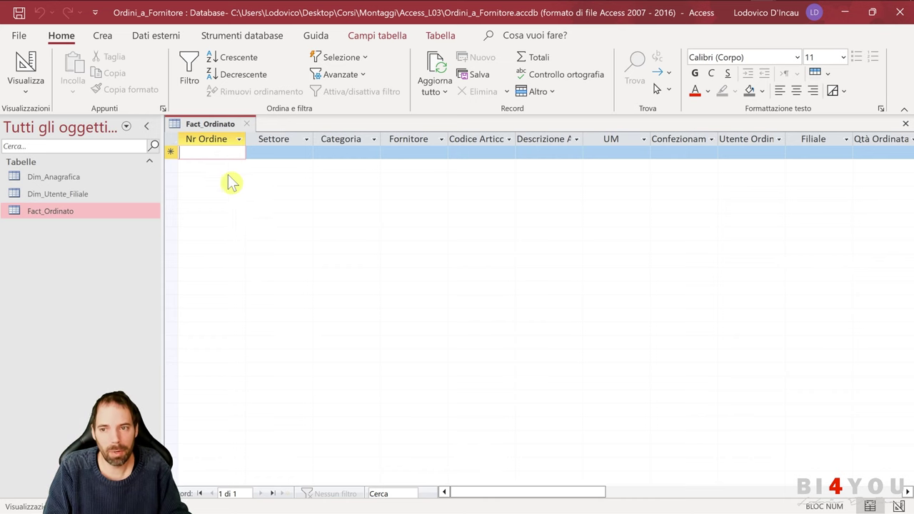
key("ctrl+w")
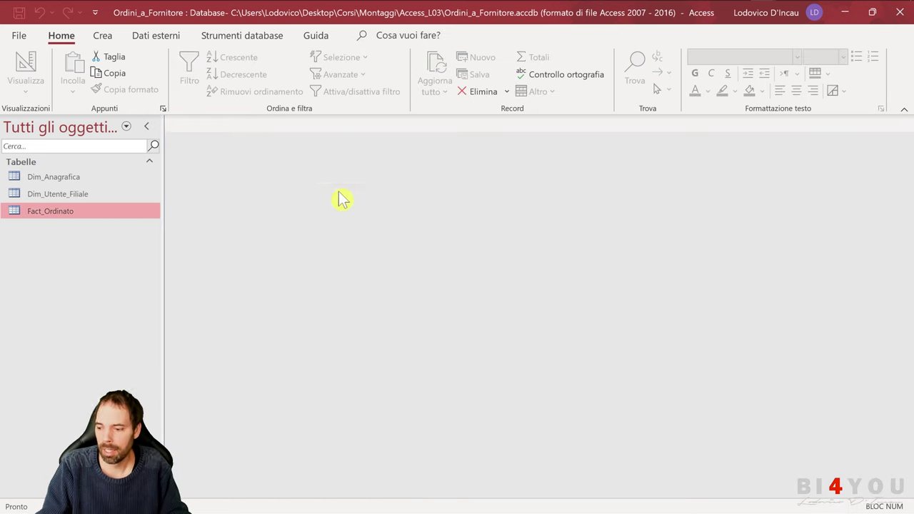
left_click(844, 12)
left_click(843, 13)
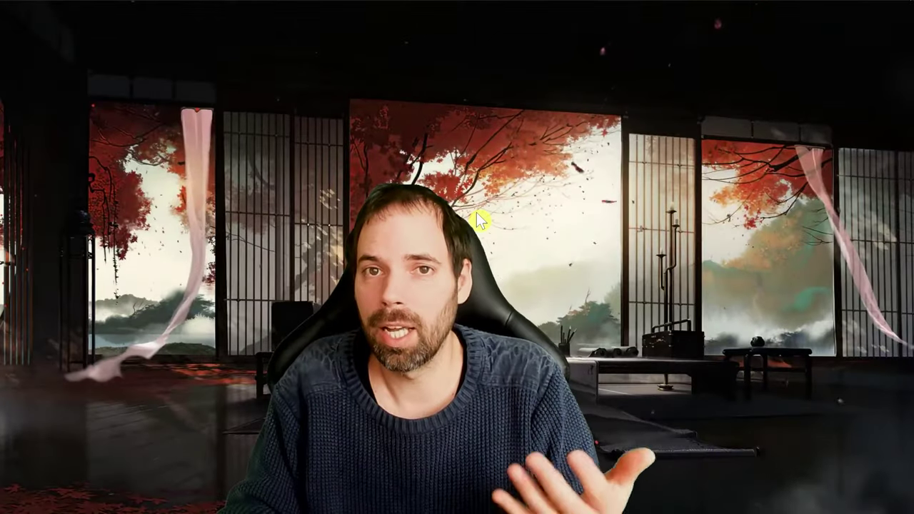